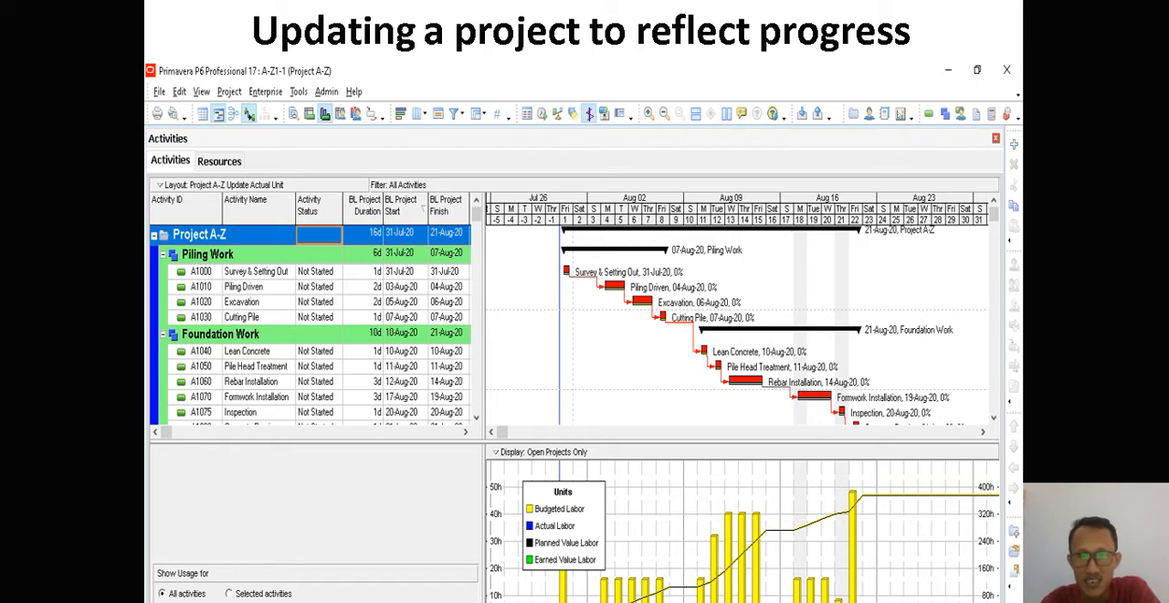
- Leave the slide show, switch to Primavera P6 and expand the Foundation Work group in the activity table
{"action": "key", "text": "Escape"}
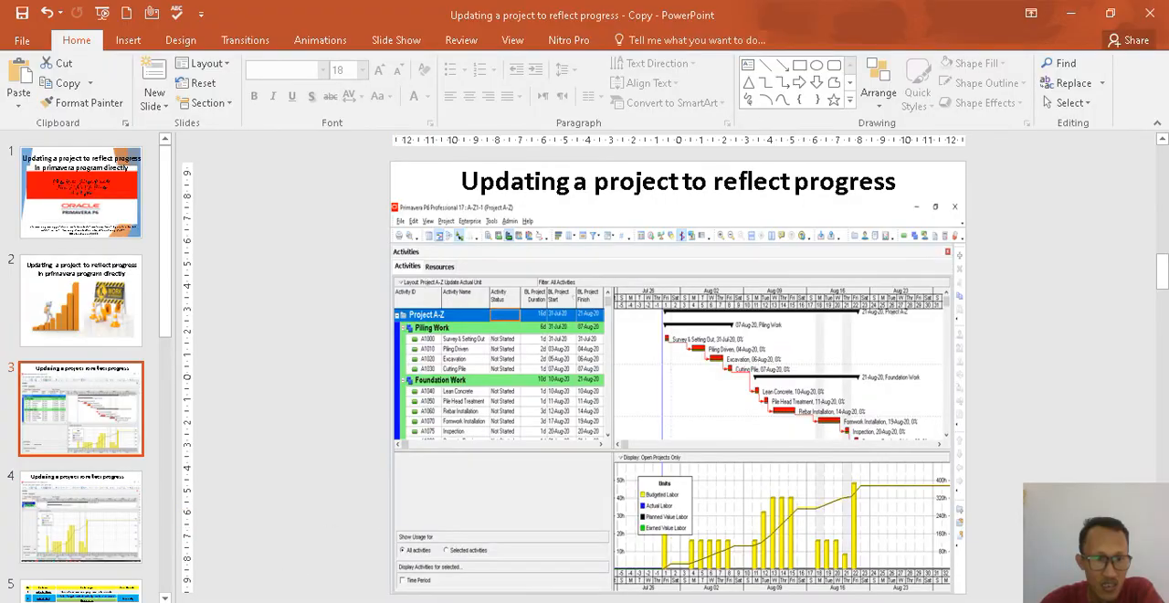
{"action": "key", "text": "alt+Tab"}
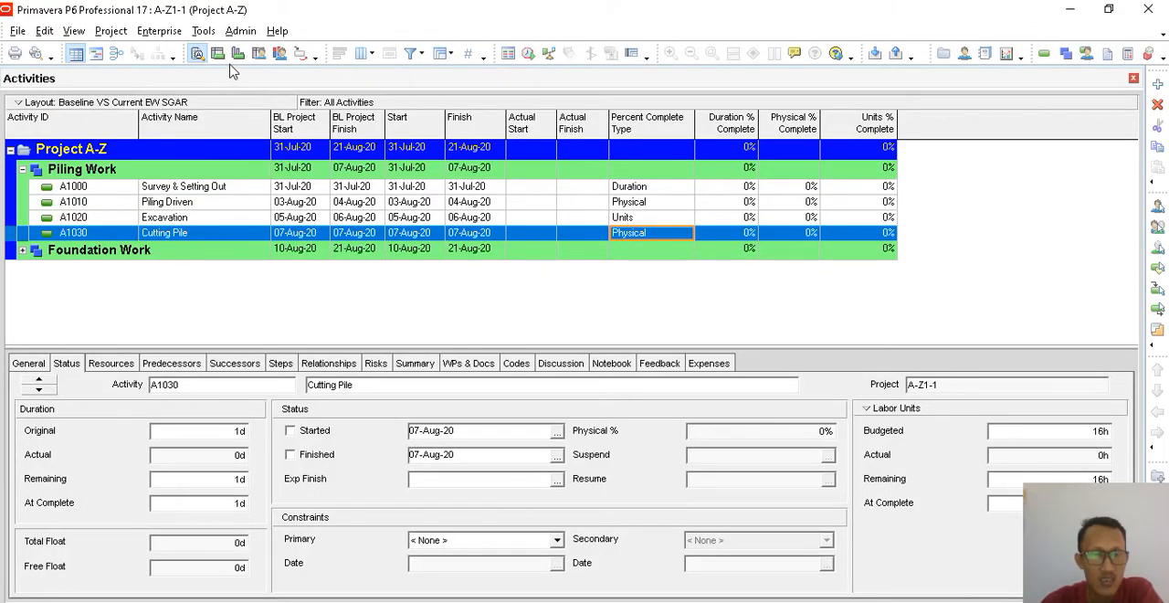
{"action": "left_click", "coordinate": [23, 251]}
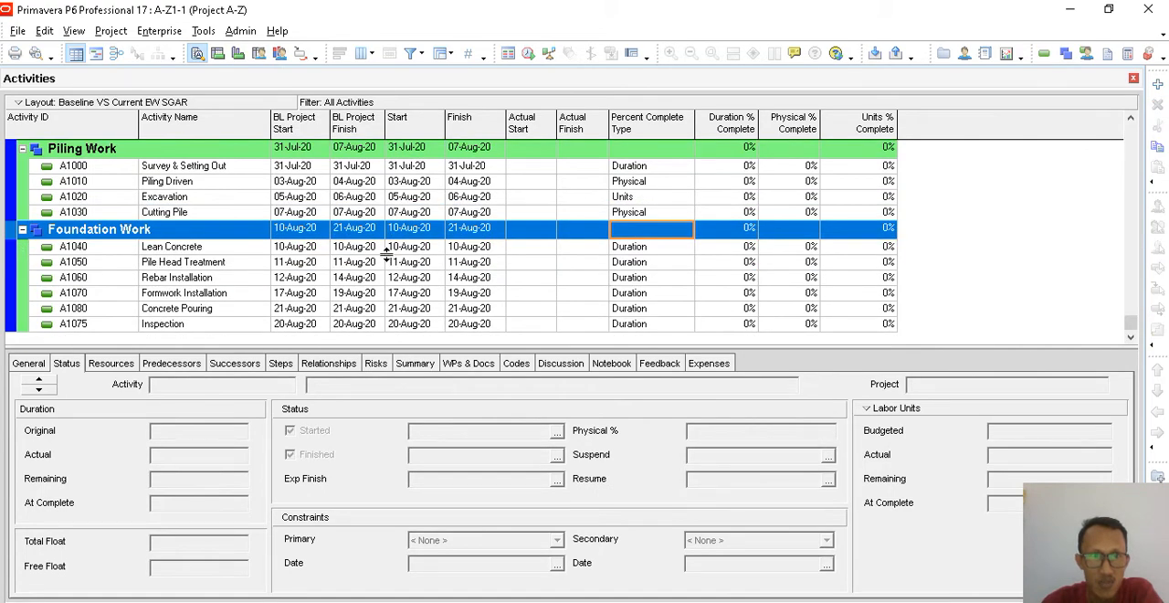
{"action": "scroll", "coordinate": [388, 256], "scroll_direction": "up", "scroll_amount": 1}
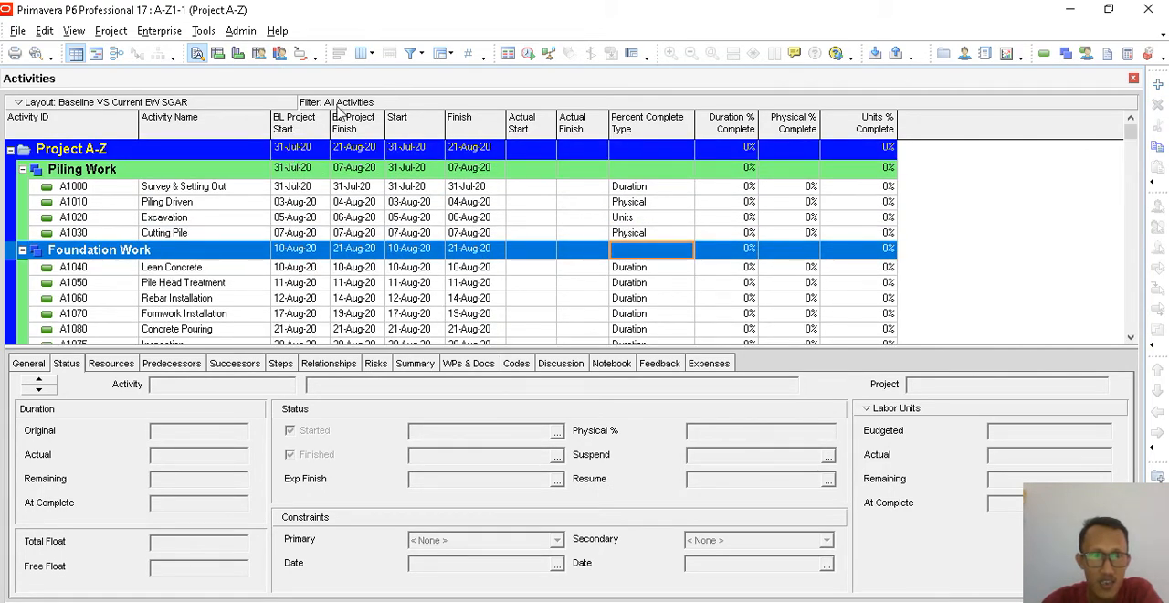
- View the activity usage profile for Project A-Z and for the Survey & Setting Out activity
{"action": "left_click", "coordinate": [237, 55]}
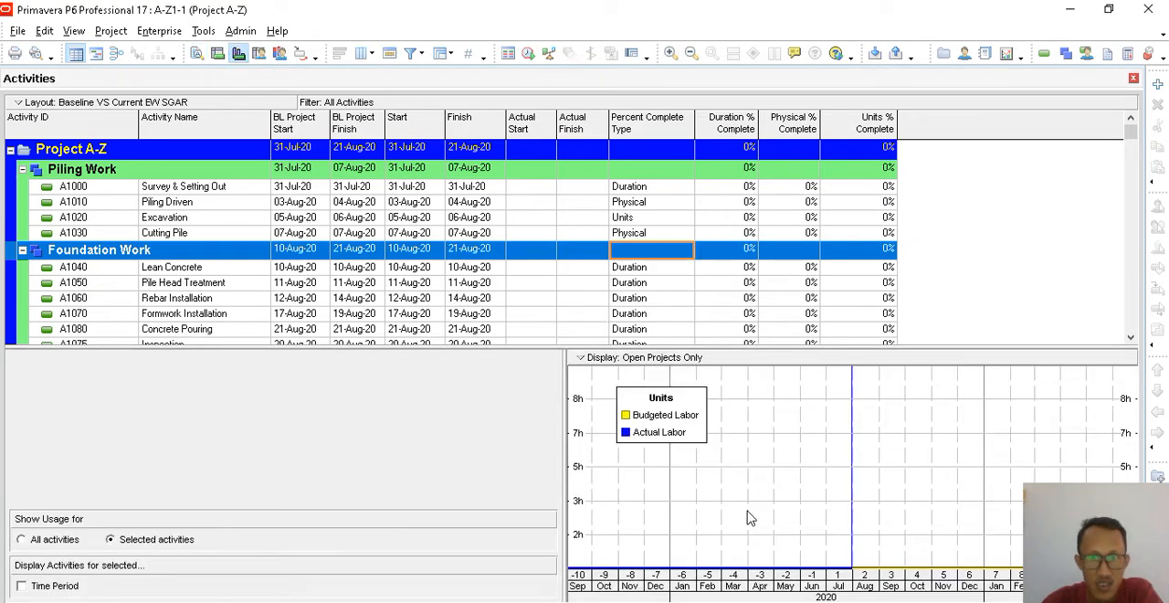
{"action": "left_click", "coordinate": [152, 152]}
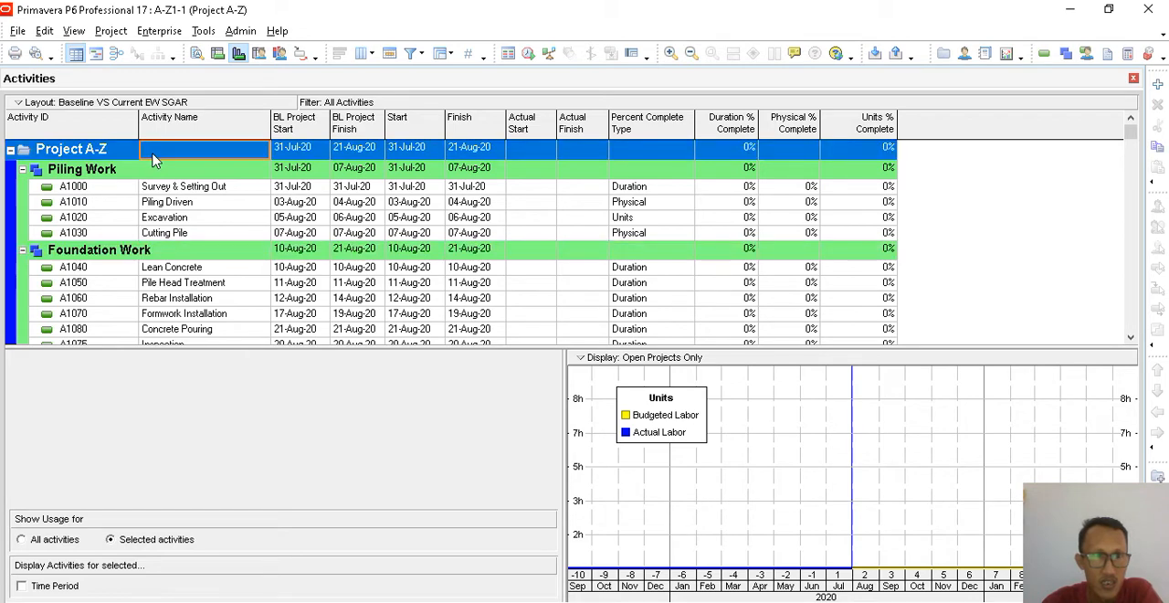
{"action": "left_click", "coordinate": [263, 188]}
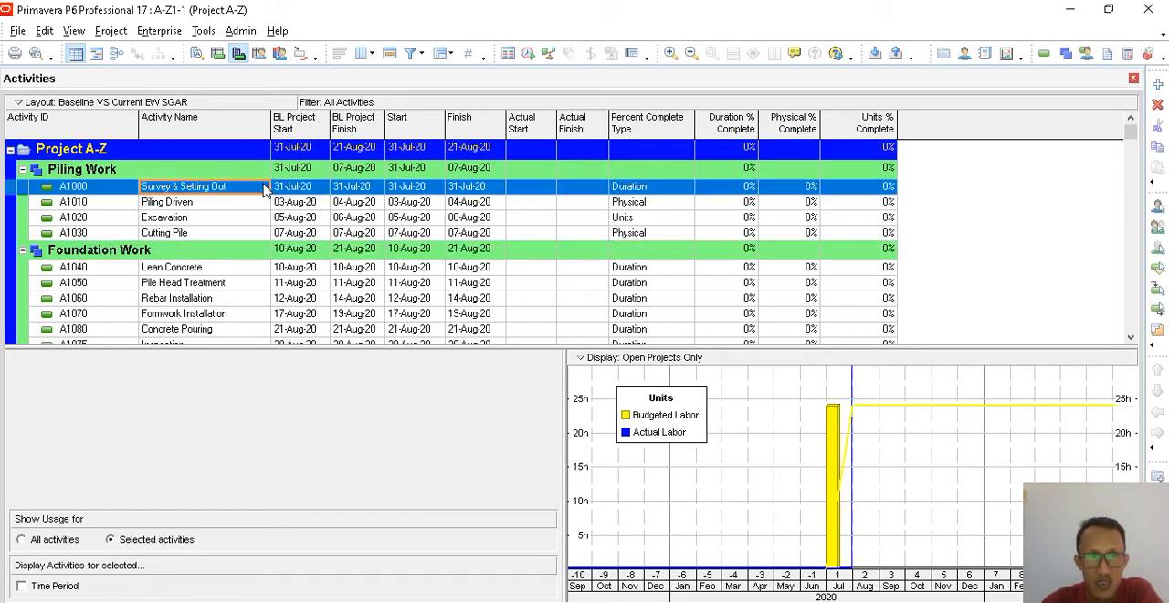
{"action": "left_click", "coordinate": [222, 153]}
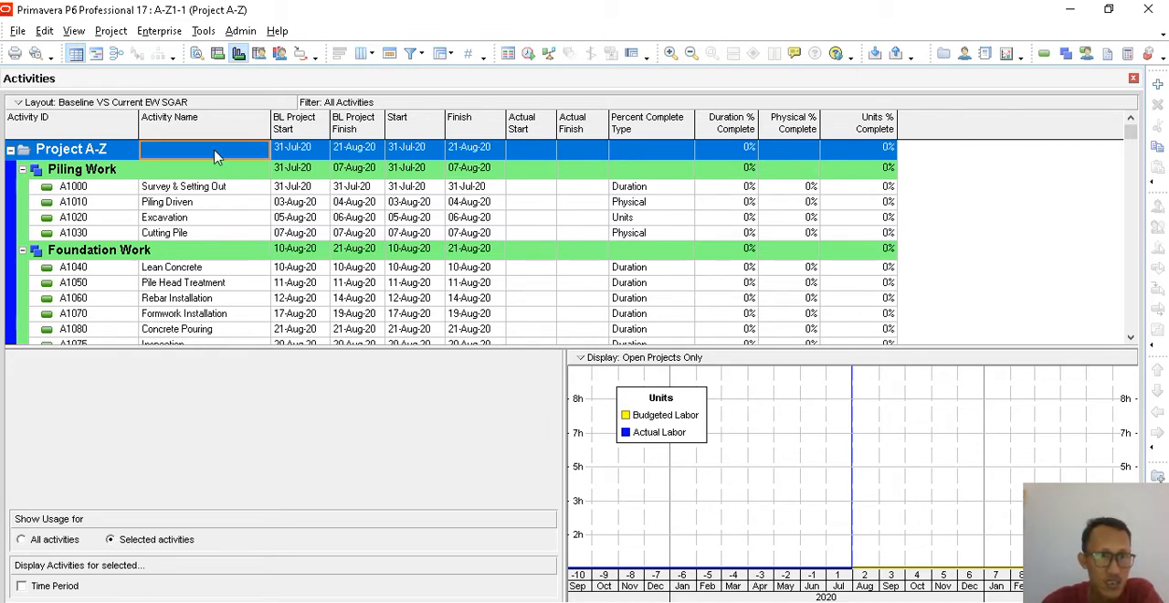
- Review the resources assigned to each Piling Work activity, from Survey & Setting Out through Cutting Pile
{"action": "left_click", "coordinate": [196, 53]}
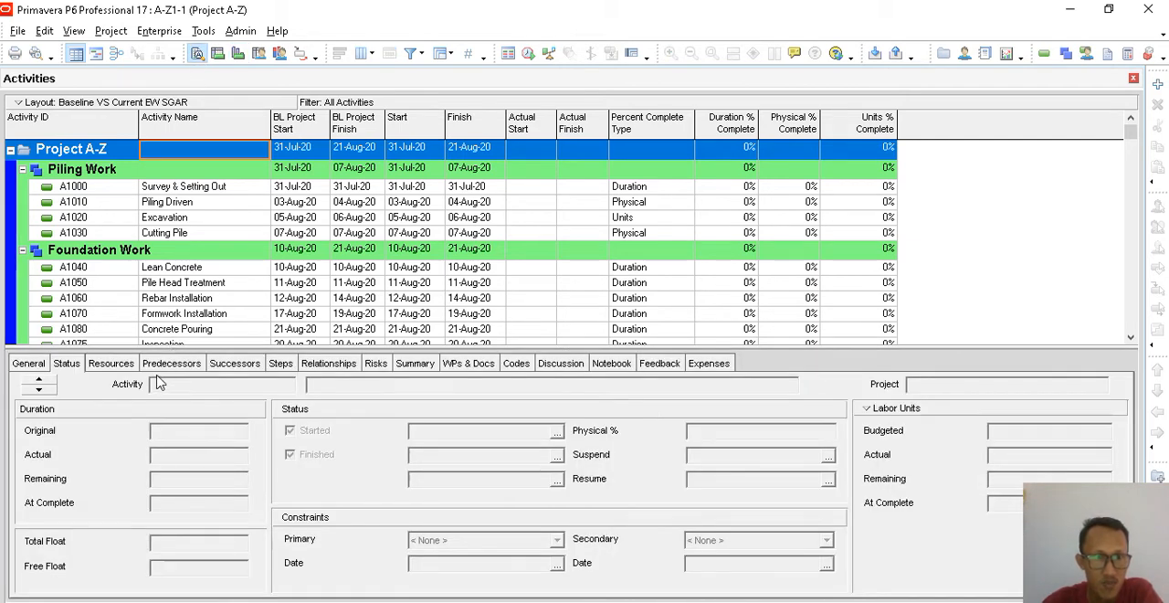
{"action": "left_click", "coordinate": [130, 365]}
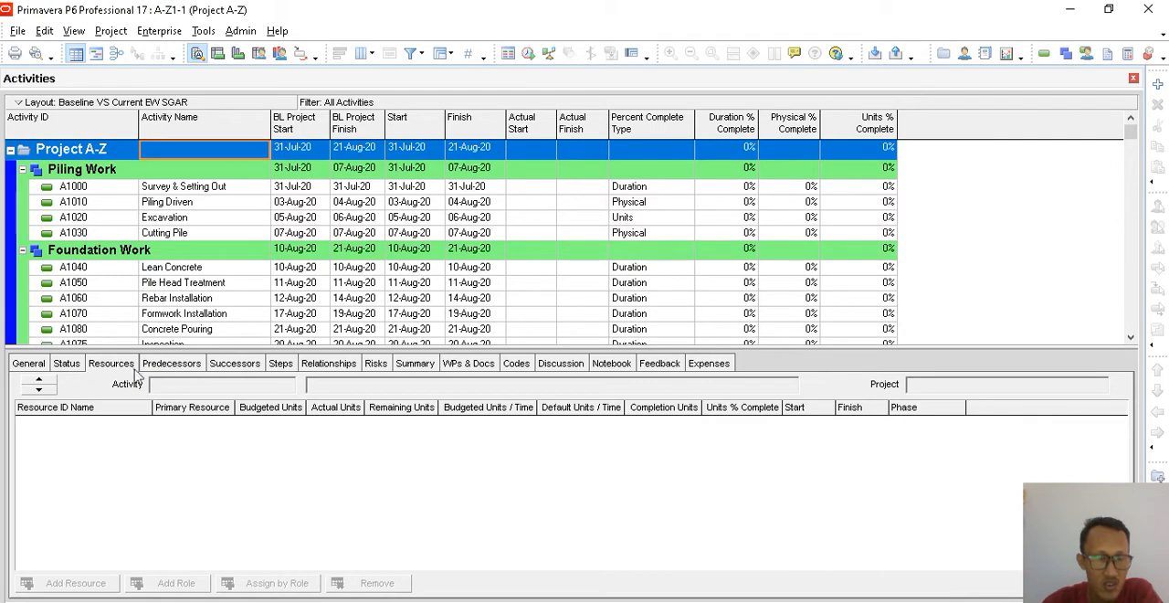
{"action": "left_click", "coordinate": [173, 191]}
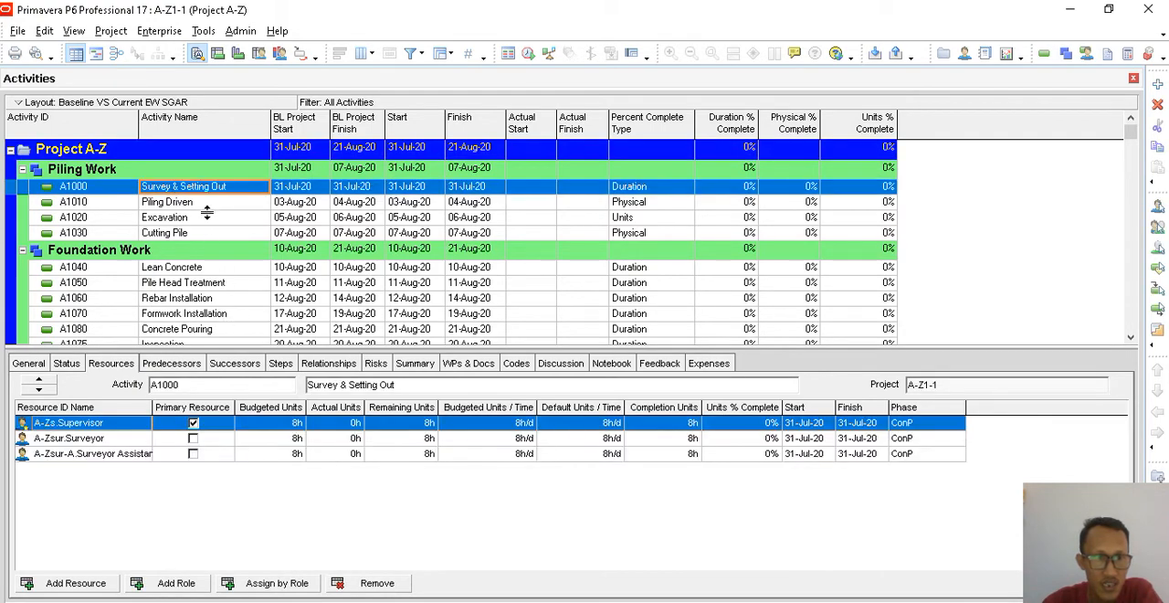
{"action": "left_click", "coordinate": [204, 204]}
{"action": "left_click", "coordinate": [201, 220]}
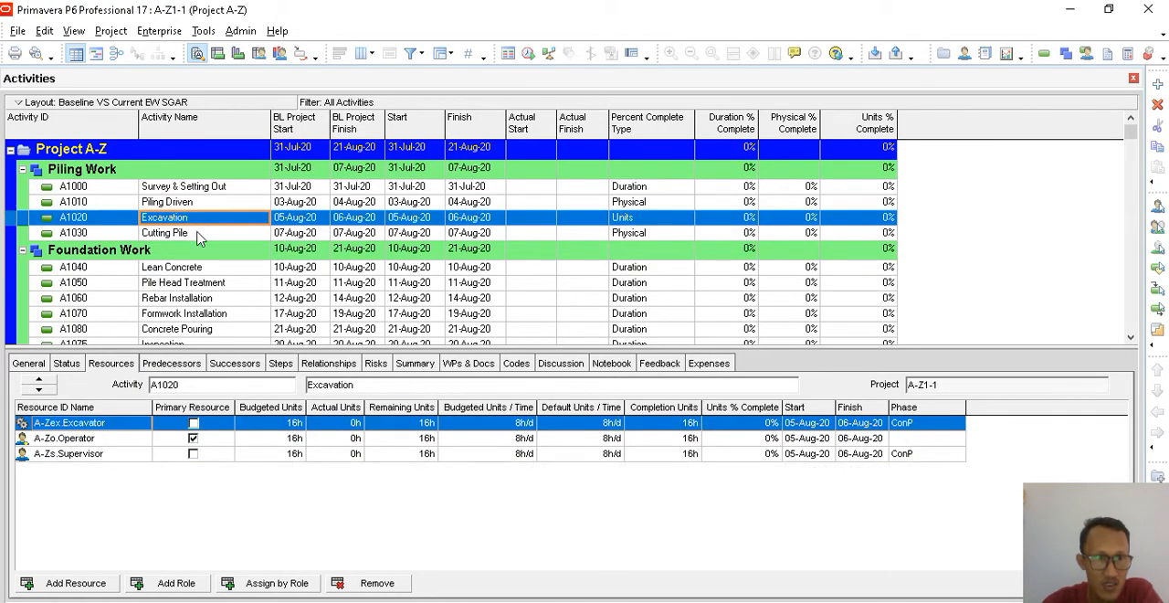
{"action": "left_click", "coordinate": [200, 234]}
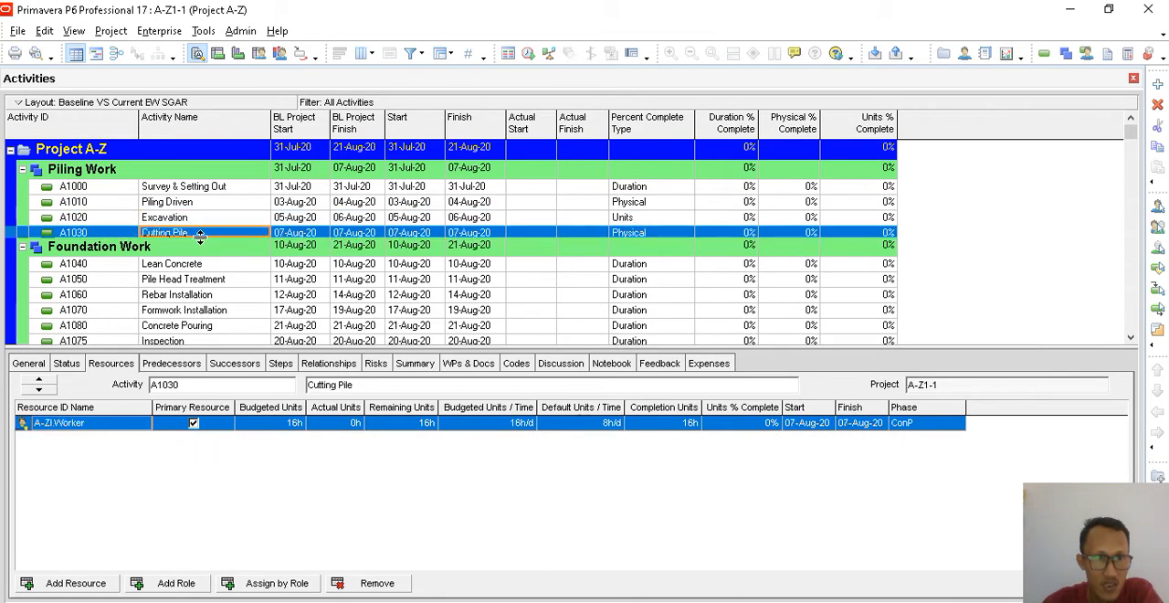
- Display the activity usage profile for all activities and enlarge the chart area
{"action": "left_click", "coordinate": [239, 53]}
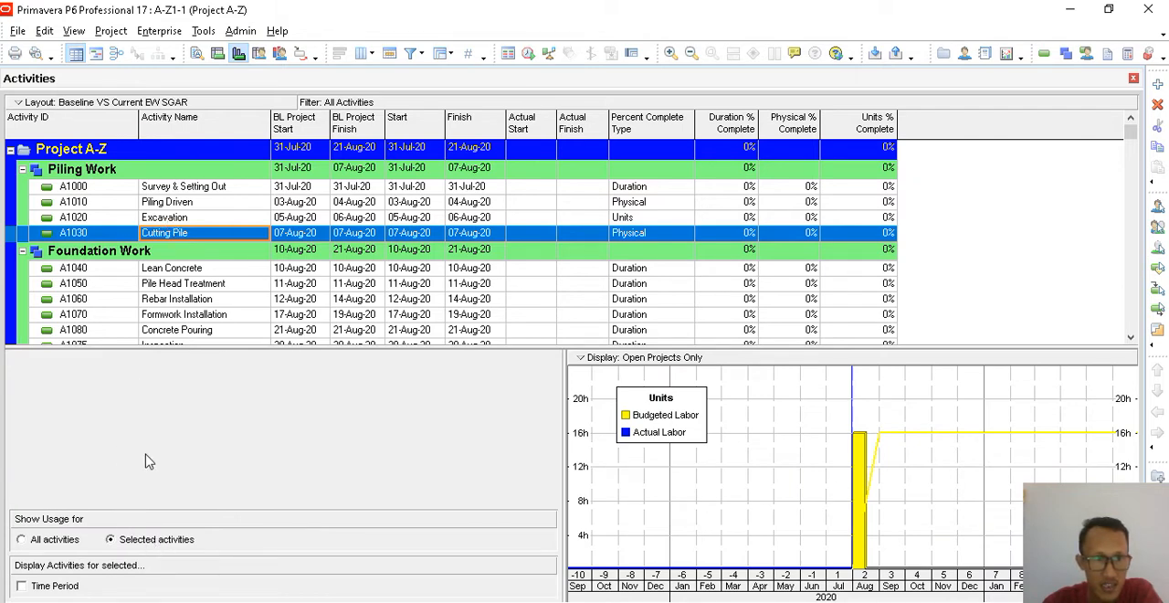
{"action": "left_click", "coordinate": [39, 543]}
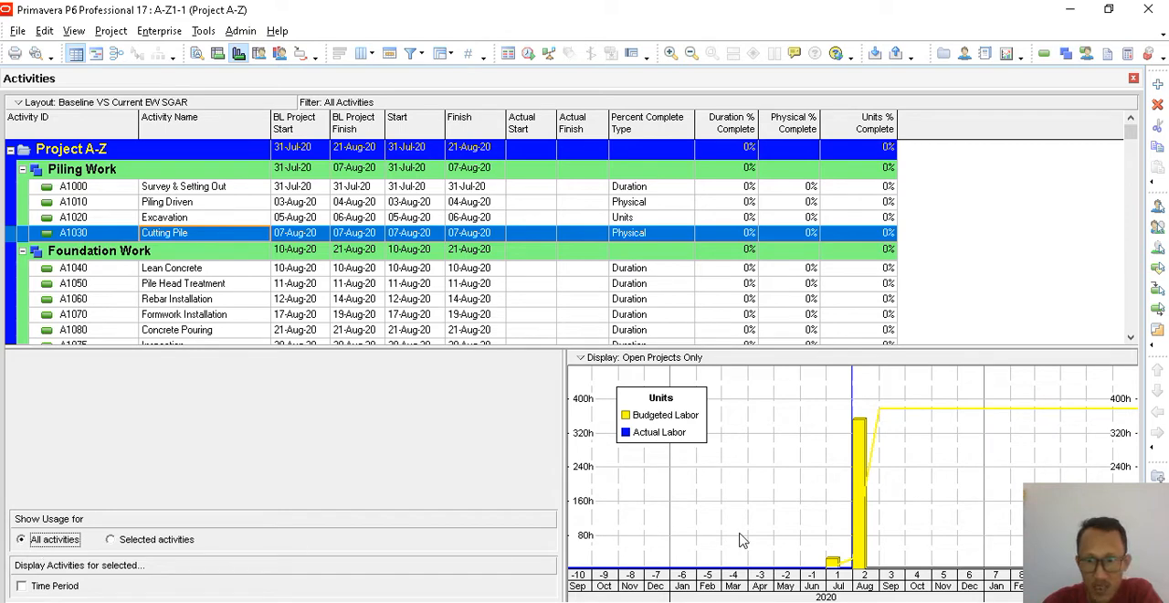
{"action": "left_click_drag", "start_coordinate": [565, 473], "coordinate": [493, 461]}
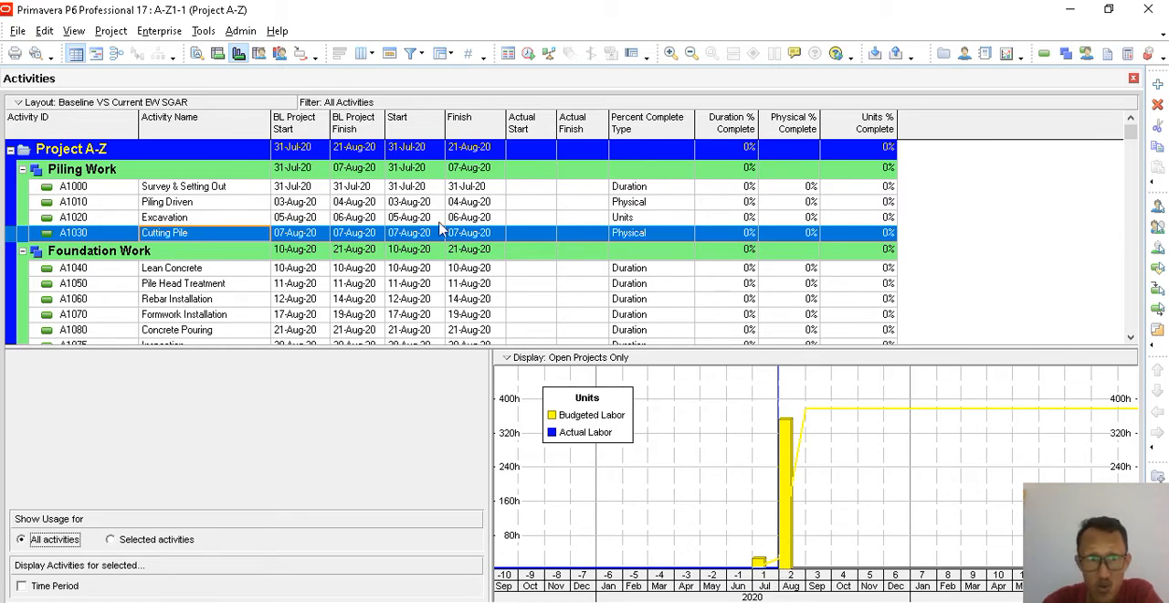
- Show the Gantt chart beside the Project A-Z activities and stretch its timescale slightly
{"action": "left_click", "coordinate": [300, 149]}
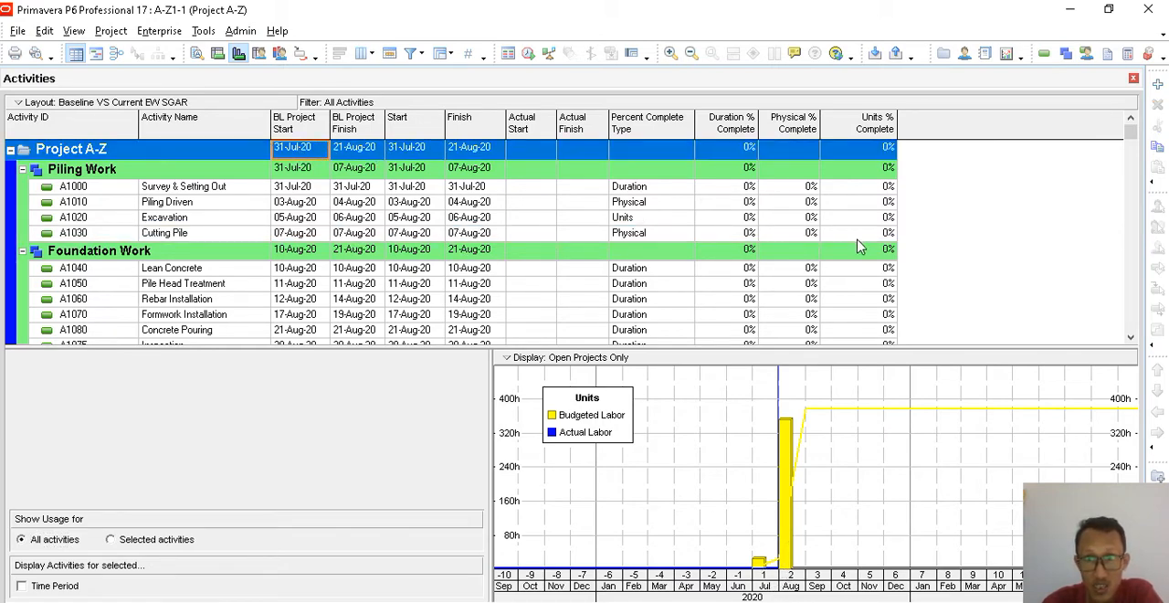
{"action": "left_click", "coordinate": [98, 55]}
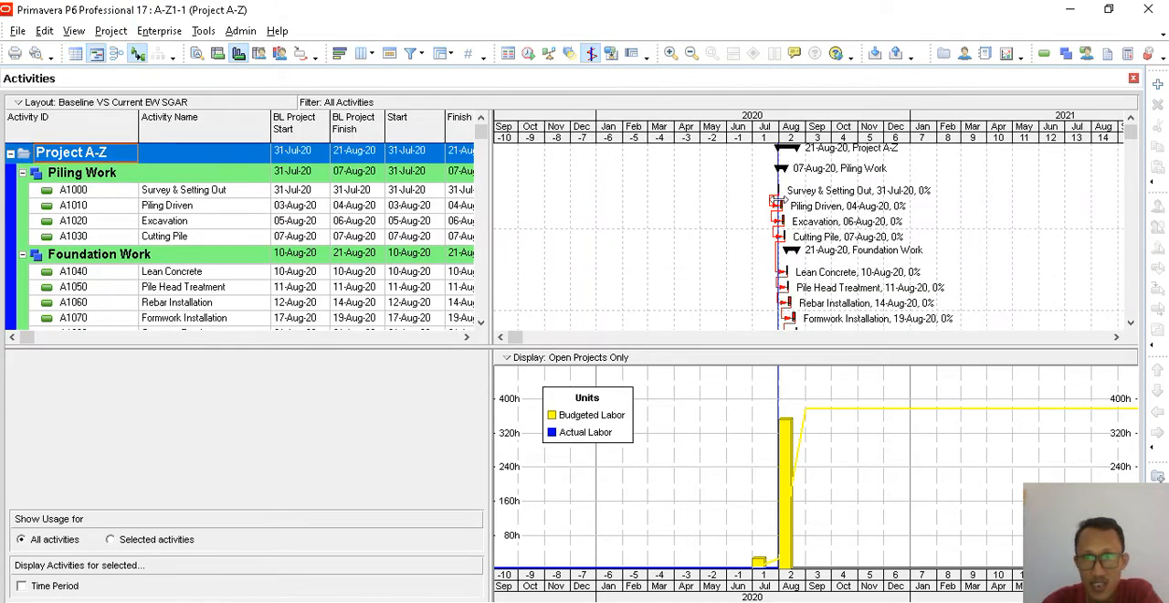
{"action": "left_click_drag", "start_coordinate": [807, 144], "coordinate": [883, 146]}
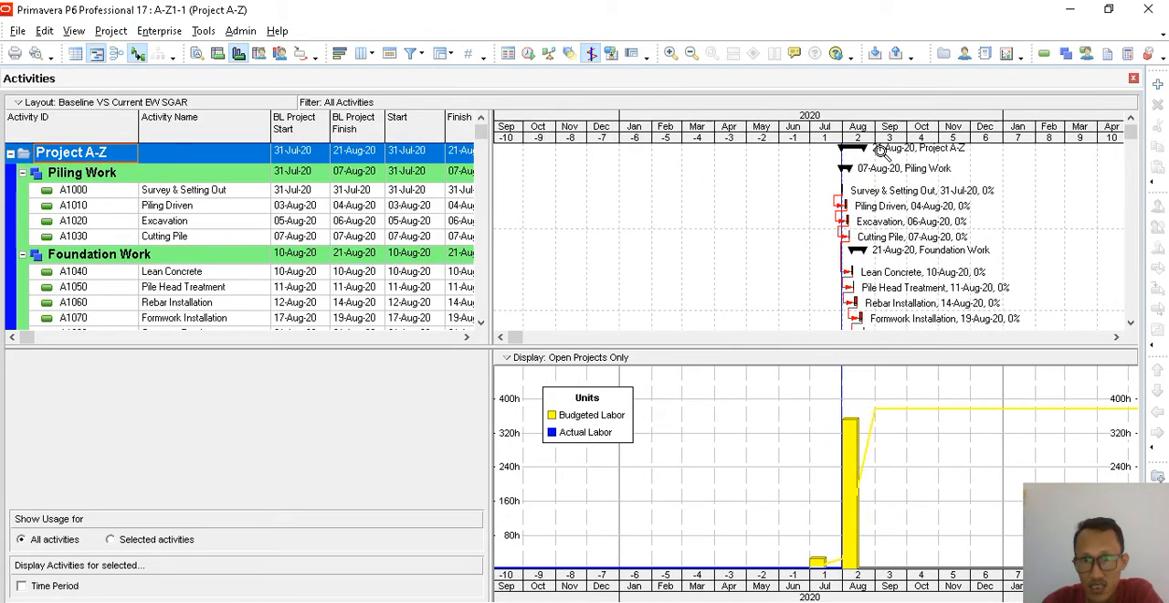
- Set the timescale's date interval to Week/Day 1 and bring the project start into the chart's range
{"action": "right_click", "coordinate": [808, 194]}
{"action": "left_click", "coordinate": [838, 262]}
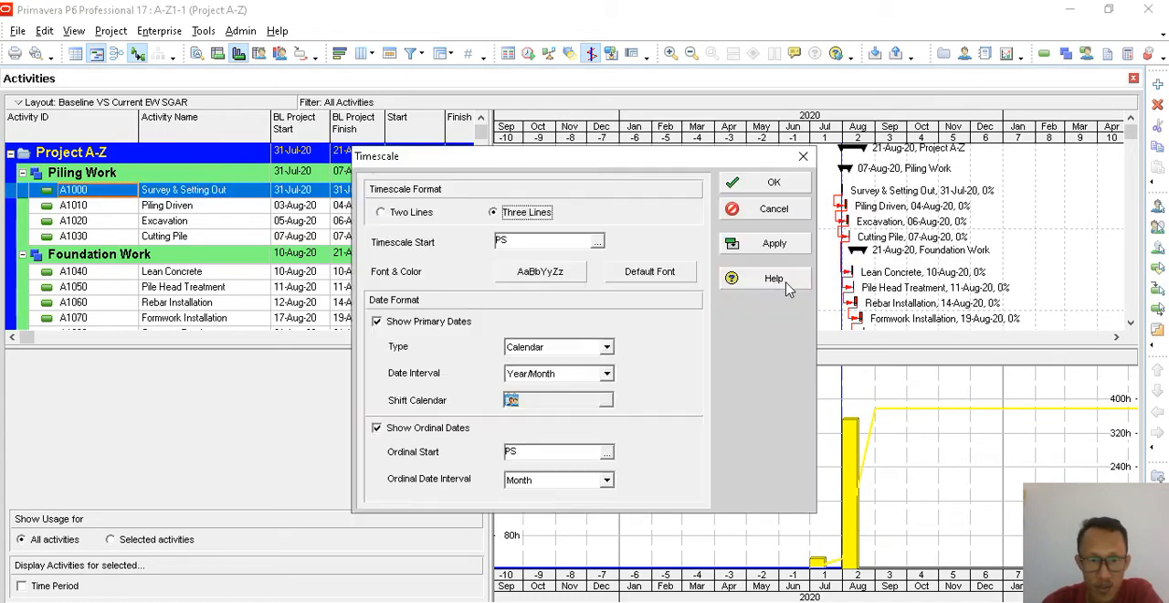
{"action": "left_click", "coordinate": [606, 374]}
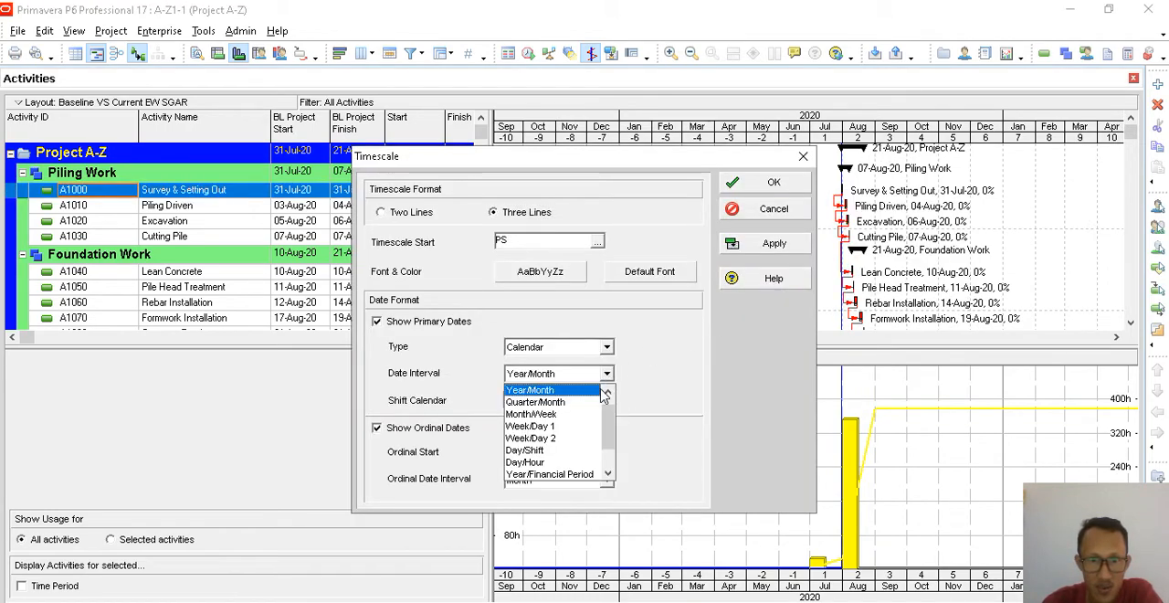
{"action": "left_click", "coordinate": [566, 437]}
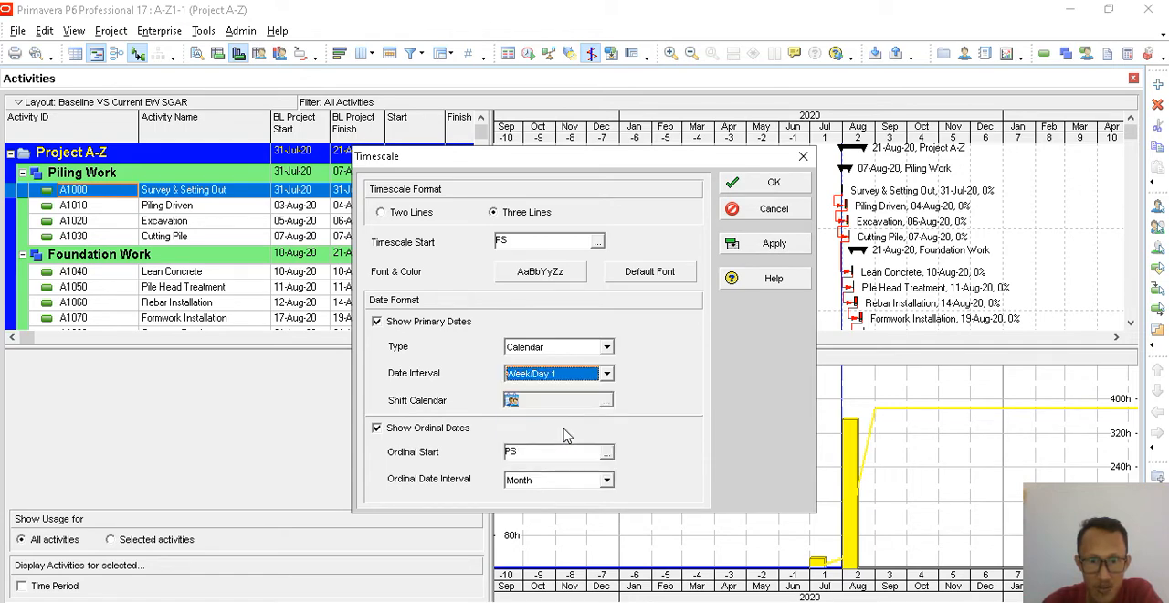
{"action": "left_click", "coordinate": [763, 242]}
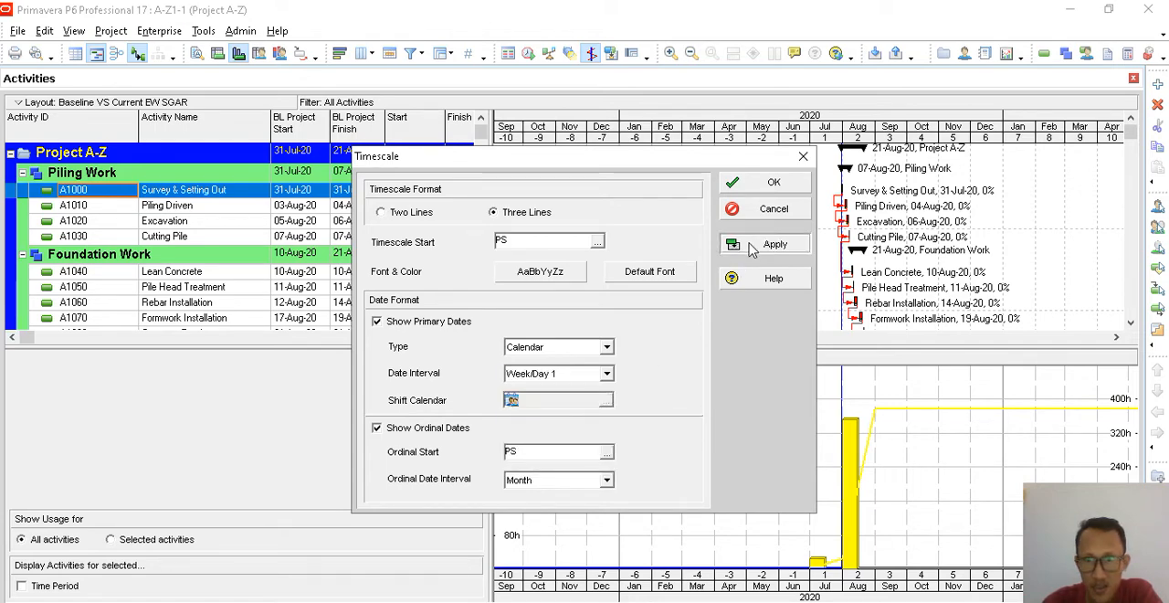
{"action": "left_click", "coordinate": [748, 183]}
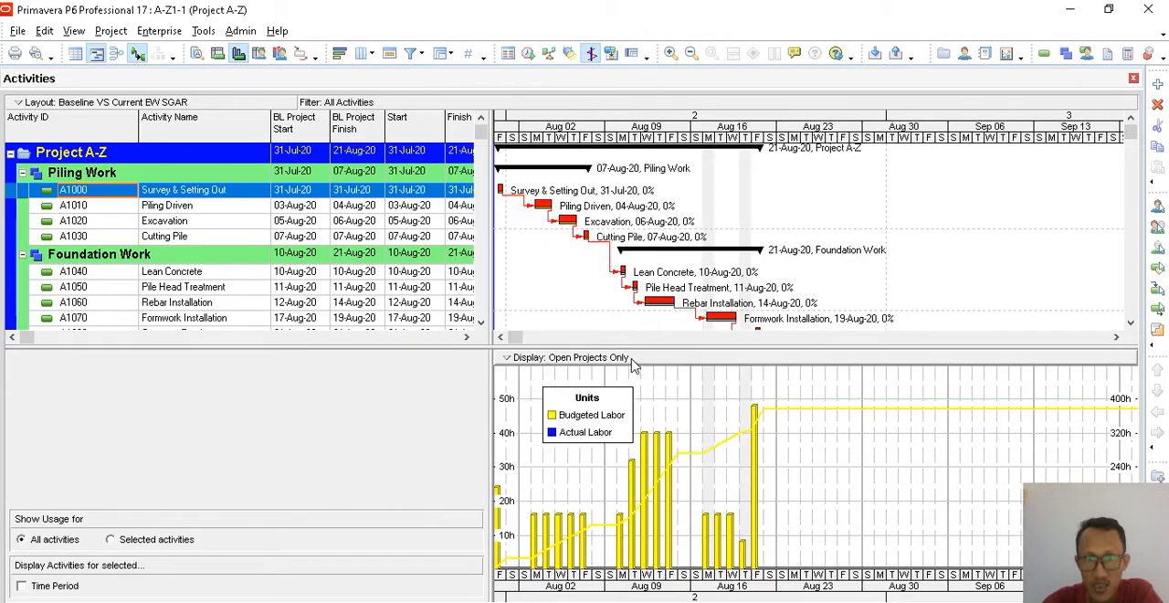
{"action": "left_click", "coordinate": [501, 337]}
{"action": "left_click", "coordinate": [501, 337]}
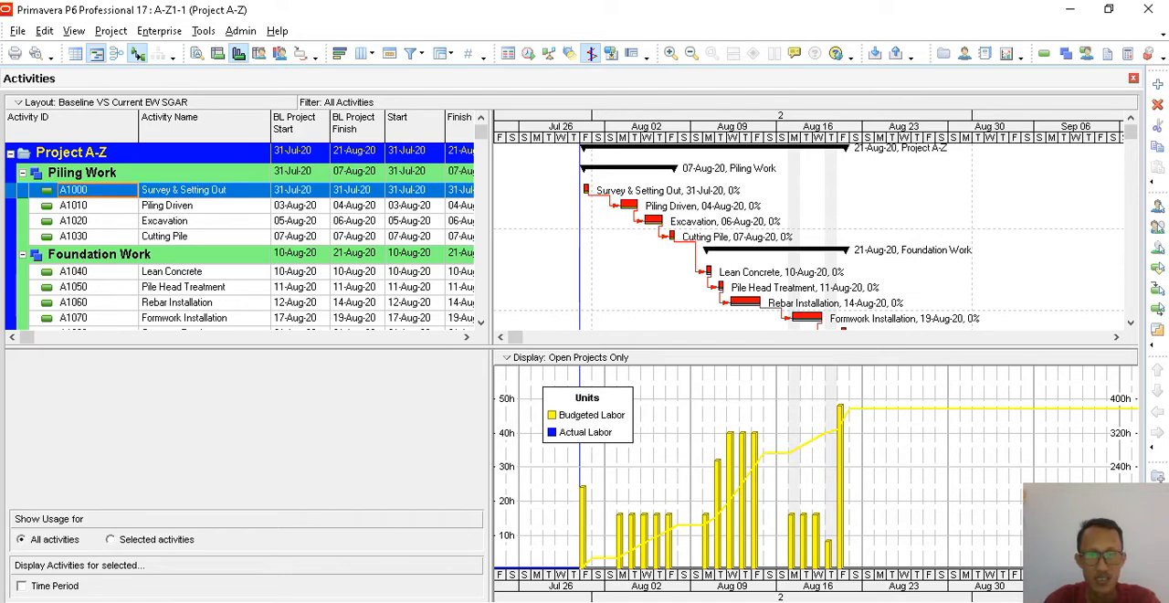
- Replace the Gantt chart with the full activity table and widen the usage profile chart below it
{"action": "mouse_move", "coordinate": [524, 602]}
{"action": "left_click_drag", "start_coordinate": [488, 166], "coordinate": [800, 193]}
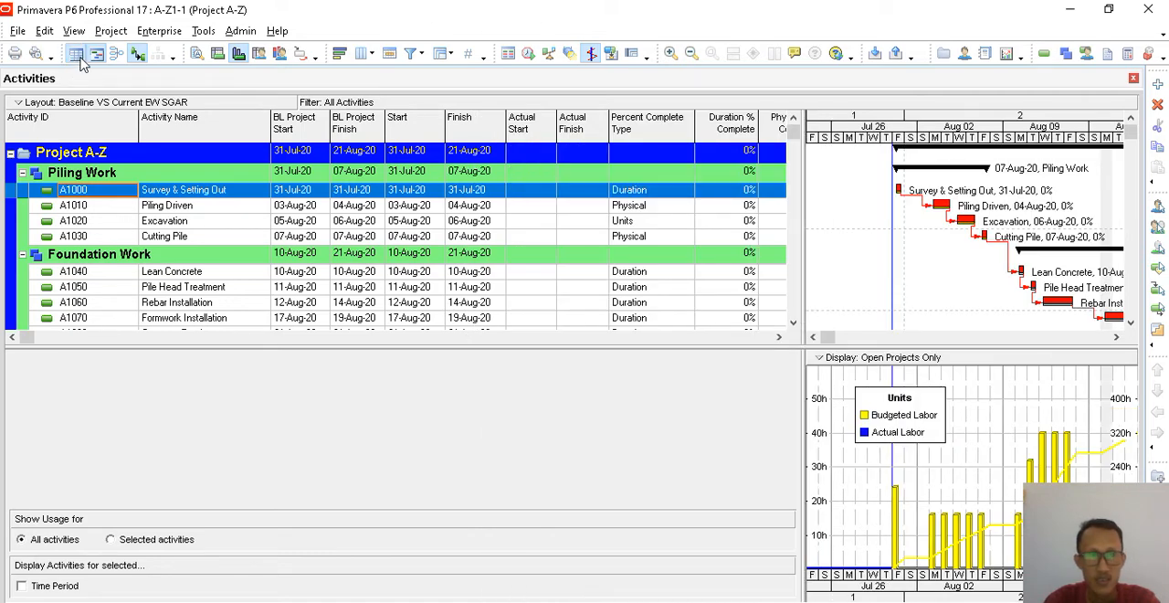
{"action": "left_click", "coordinate": [79, 57]}
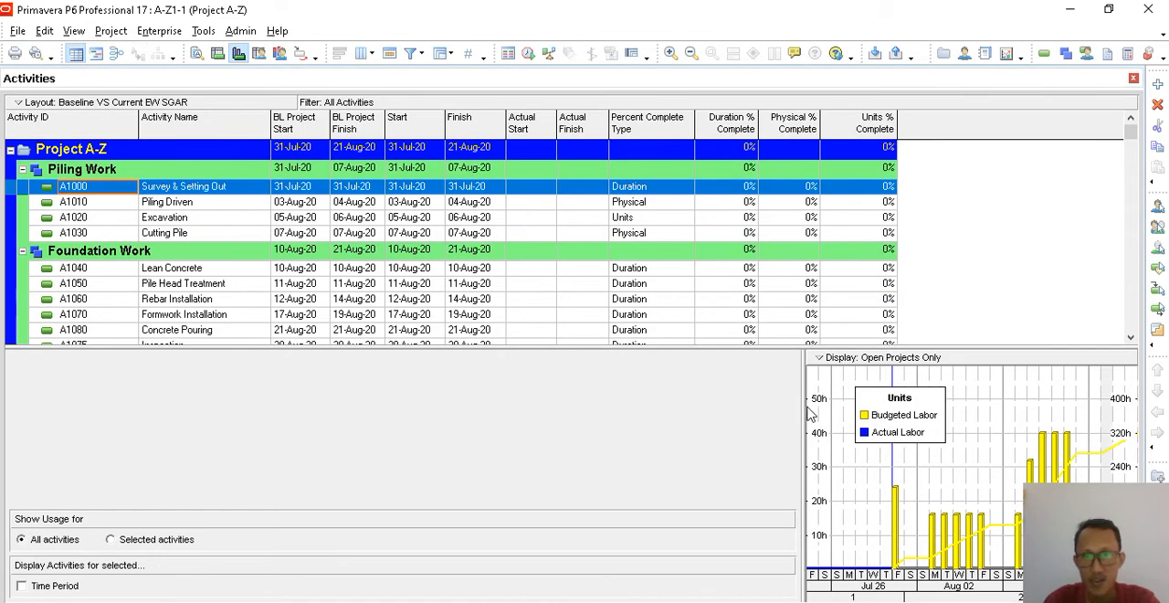
{"action": "left_click_drag", "start_coordinate": [802, 407], "coordinate": [554, 409]}
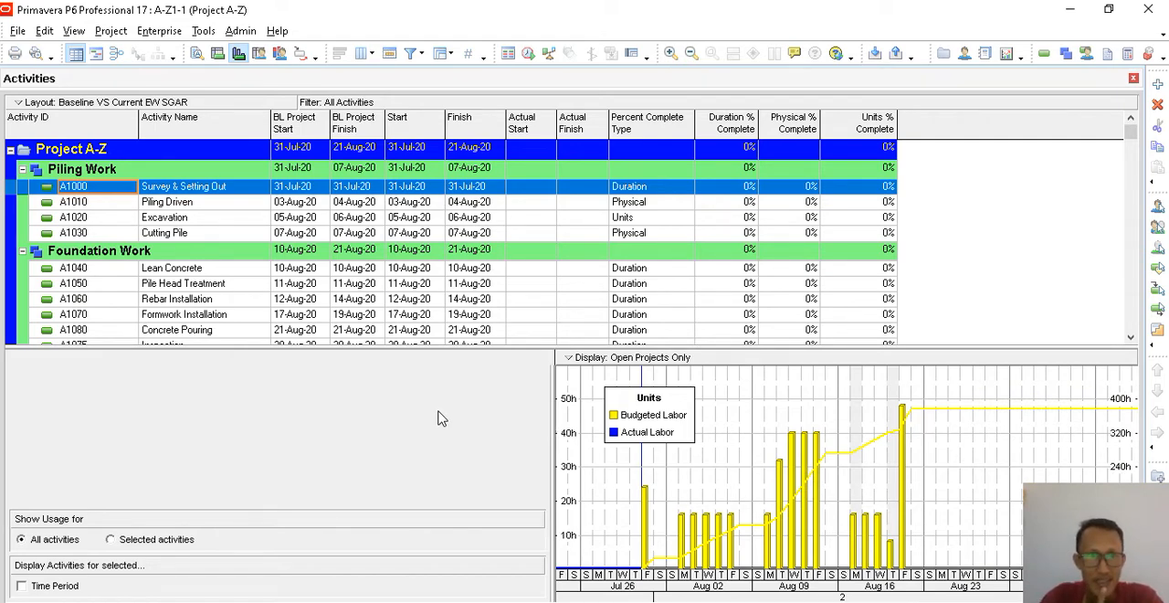
- Replace the usage profile with the activity details for Survey & Setting Out
{"action": "left_click", "coordinate": [231, 192]}
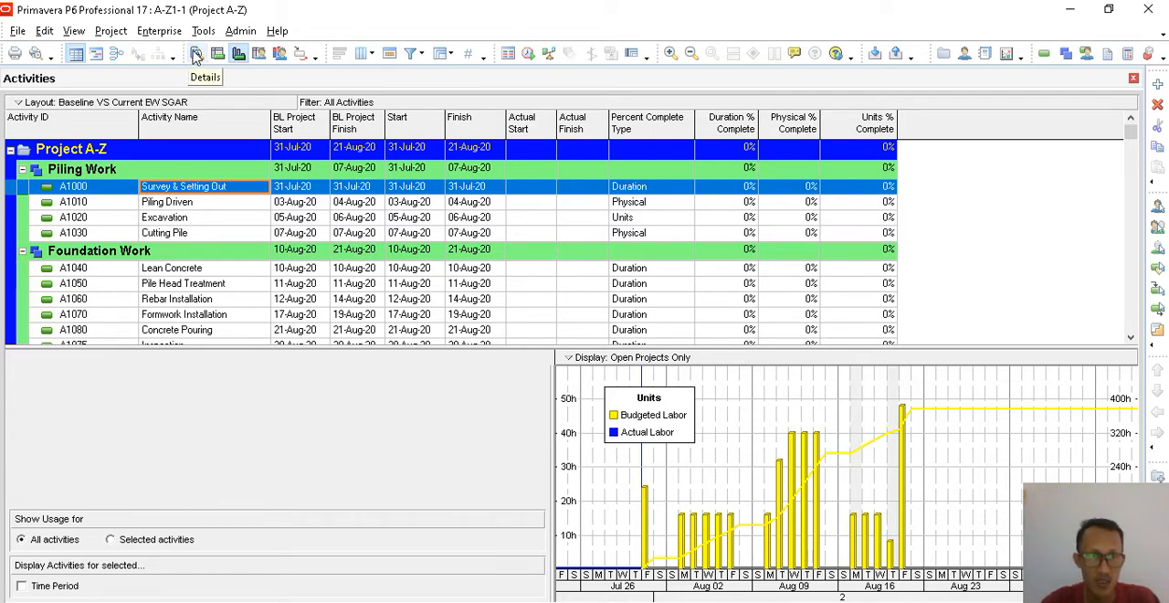
{"action": "left_click", "coordinate": [73, 30]}
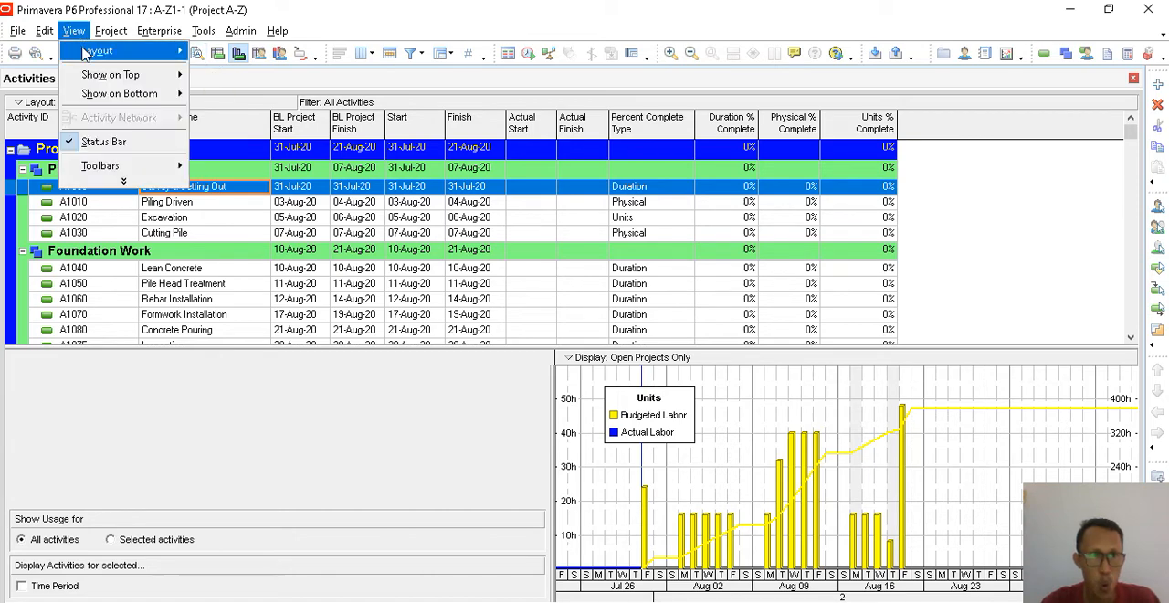
{"action": "mouse_move", "coordinate": [128, 95]}
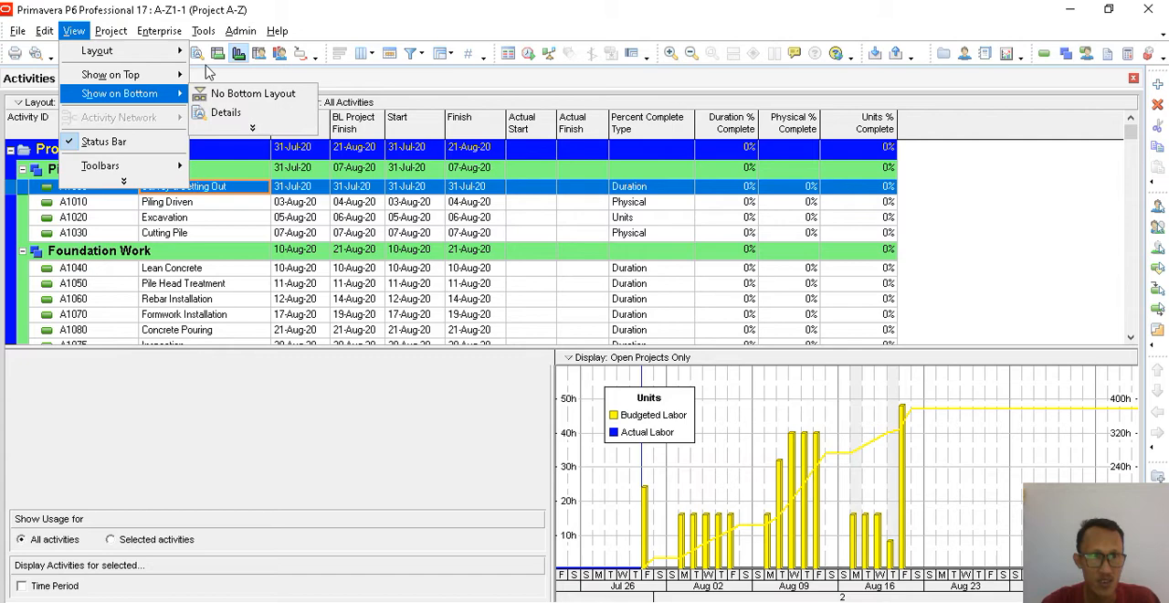
{"action": "left_click", "coordinate": [219, 112]}
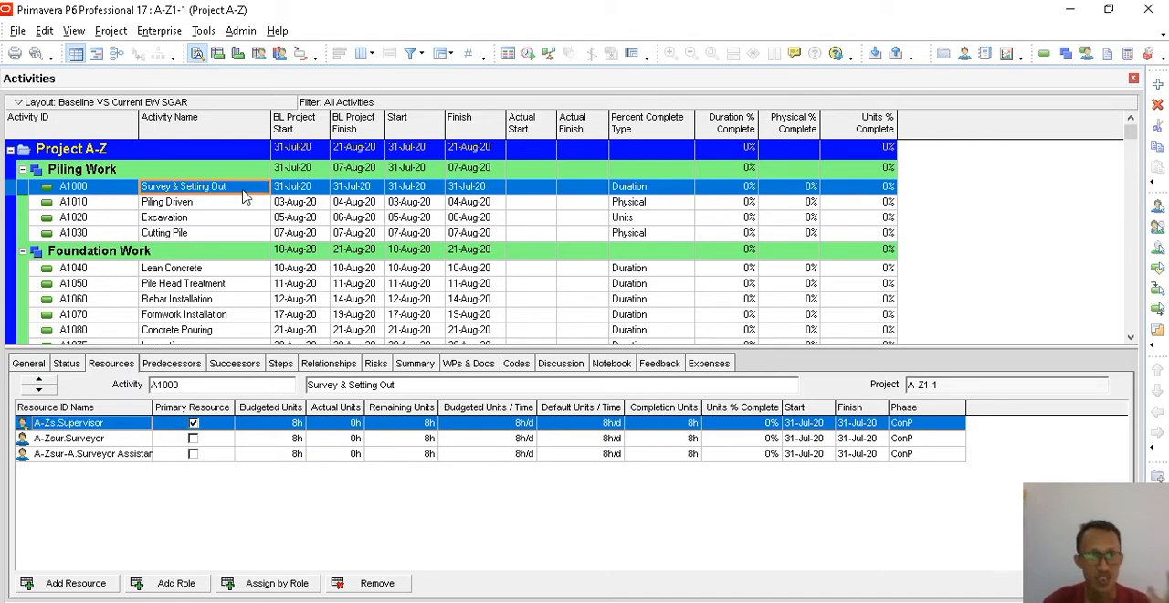
- Check the resource assignments of Piling Driven, and return to the Actual Start of Survey & Setting Out
{"action": "left_click", "coordinate": [181, 204]}
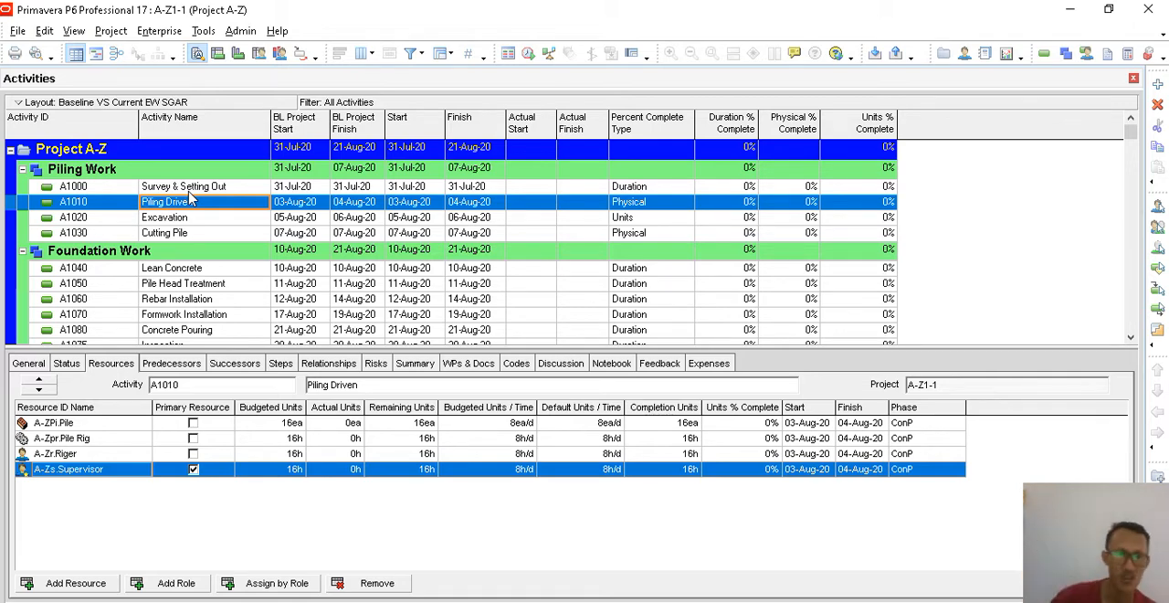
{"action": "key", "text": "Up"}
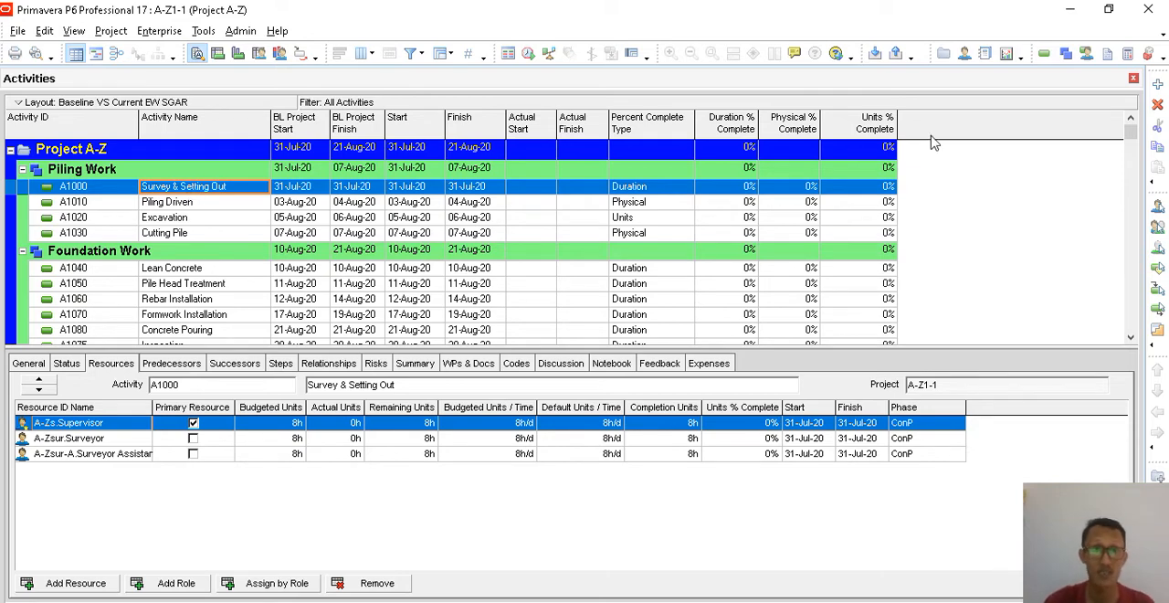
{"action": "left_click", "coordinate": [533, 188]}
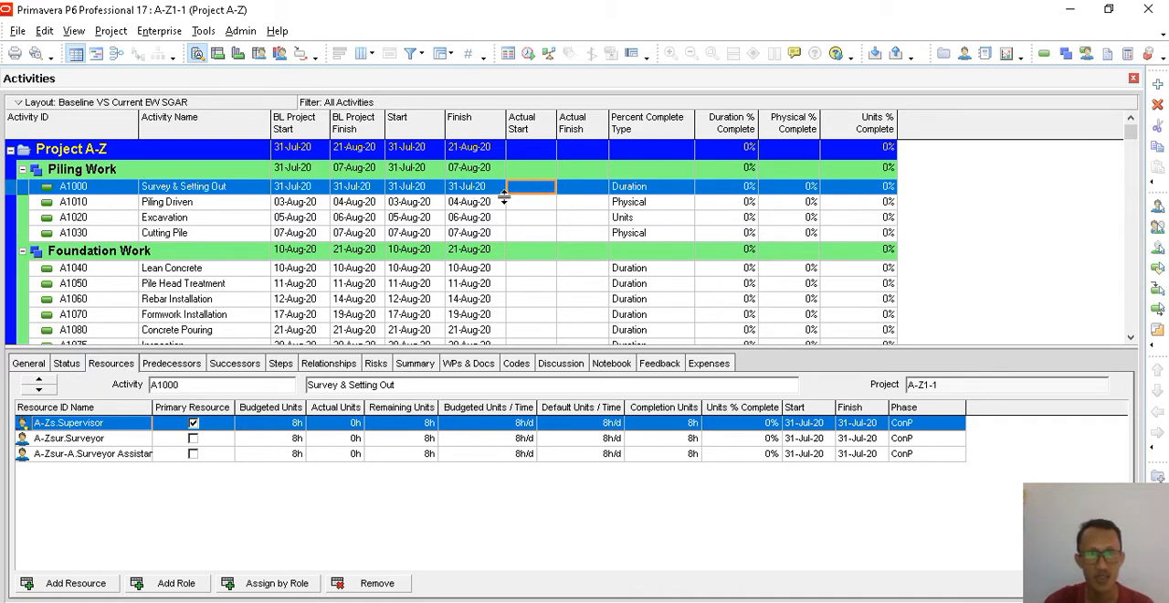
- Show the status details of Survey & Setting Out and try to set its start date to 1 July 2020
{"action": "left_click", "coordinate": [73, 366]}
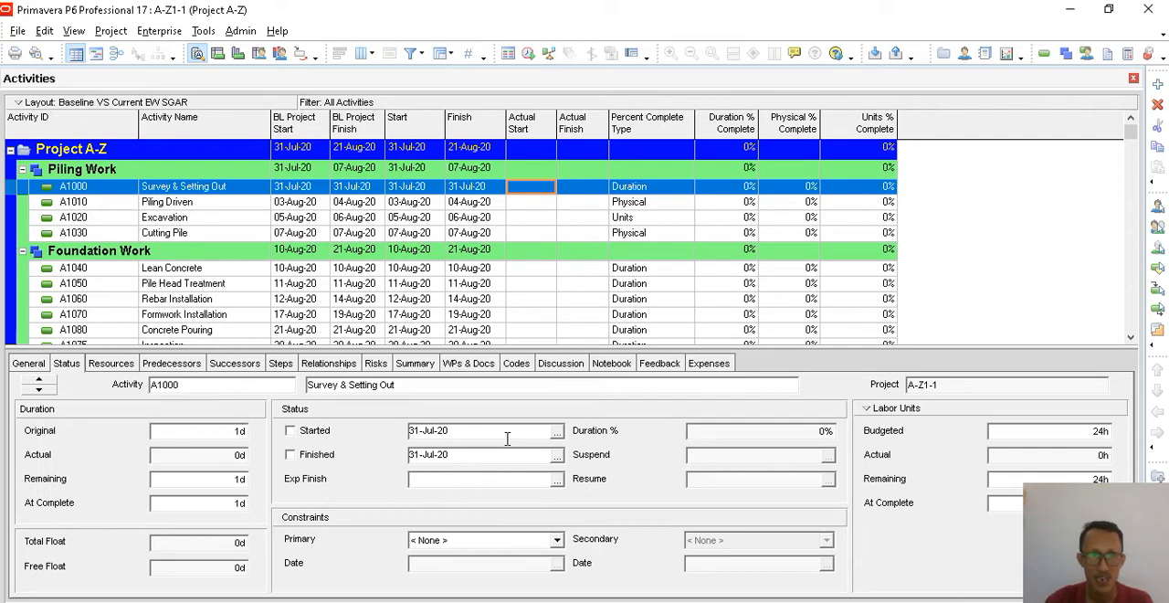
{"action": "left_click", "coordinate": [557, 431]}
{"action": "left_click", "coordinate": [525, 206]}
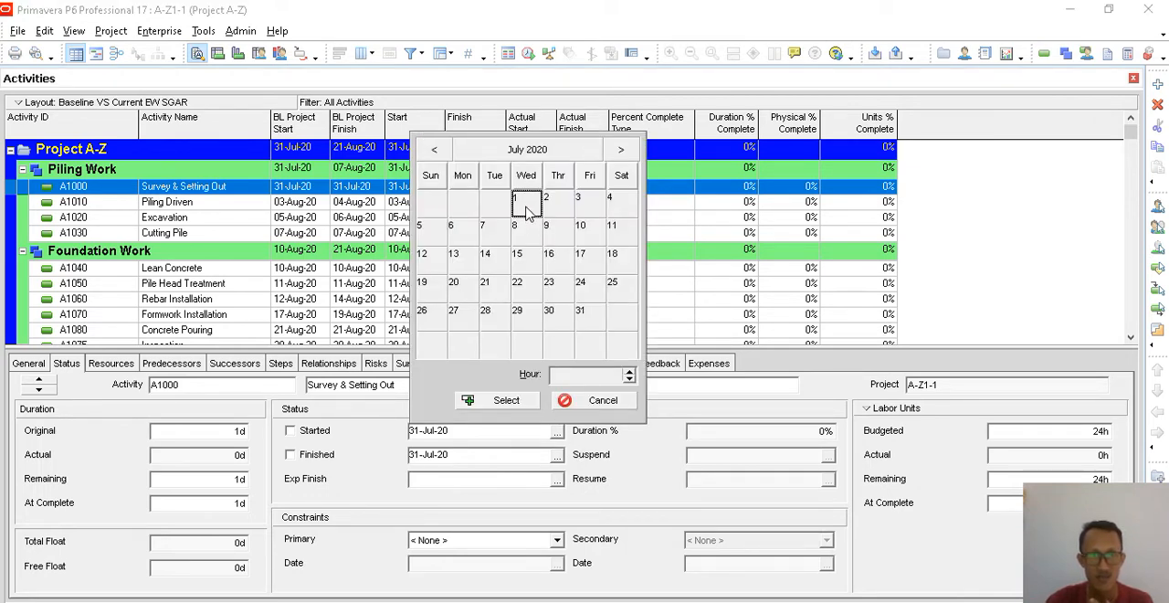
{"action": "left_click", "coordinate": [501, 402]}
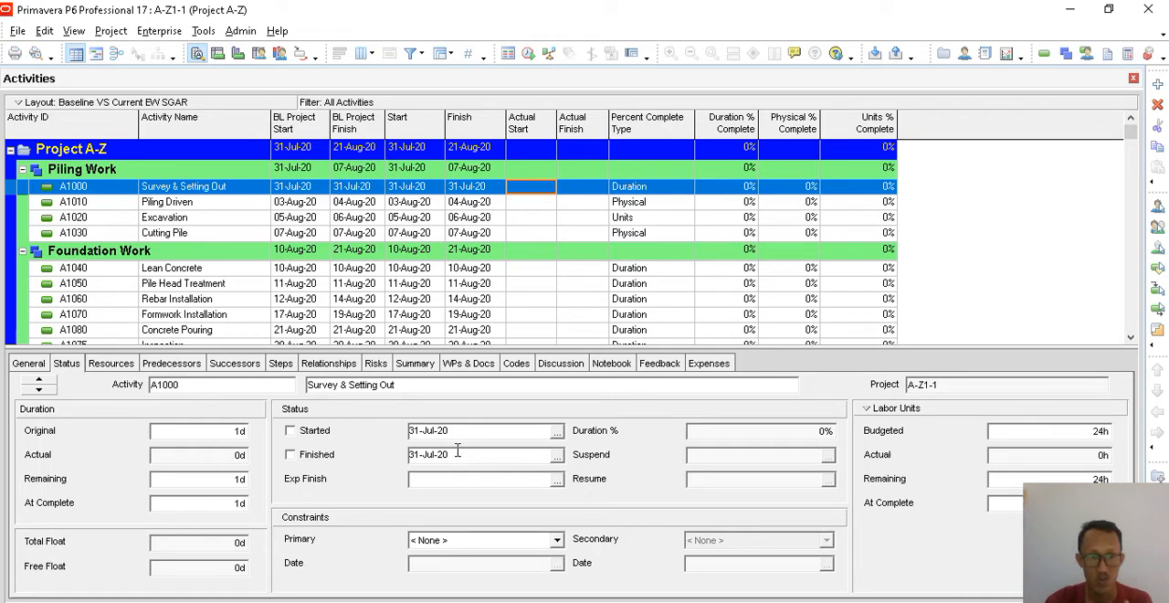
- Mark Survey & Setting Out as started with an actual start date of 01-Aug-20
{"action": "left_click", "coordinate": [291, 431]}
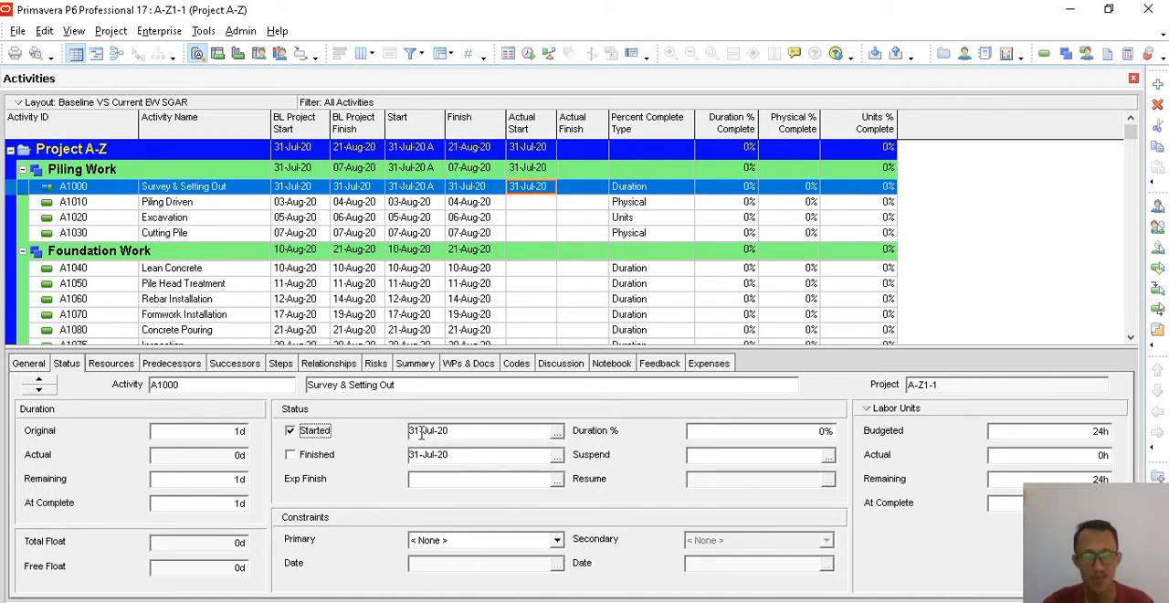
{"action": "left_click", "coordinate": [556, 432]}
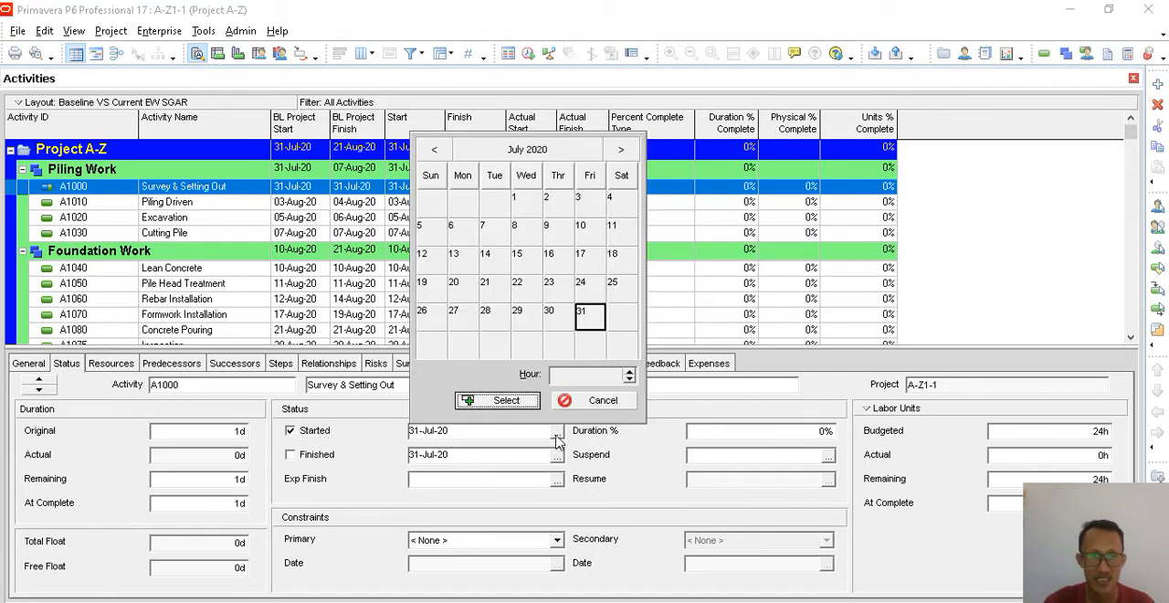
{"action": "left_click", "coordinate": [623, 154]}
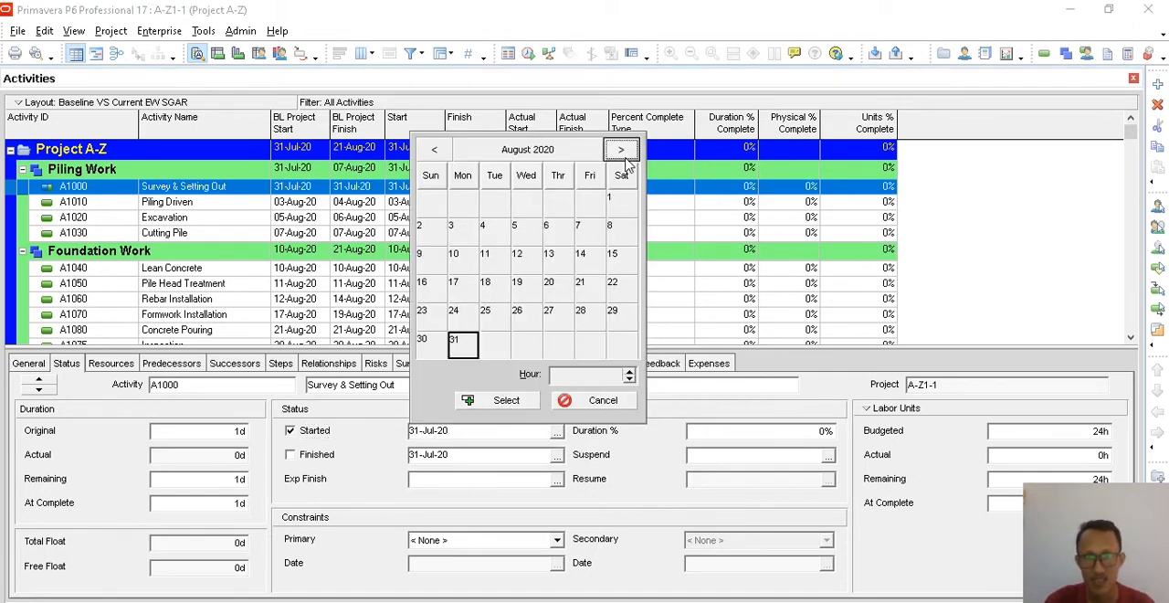
{"action": "left_click", "coordinate": [627, 209]}
{"action": "left_click", "coordinate": [506, 402]}
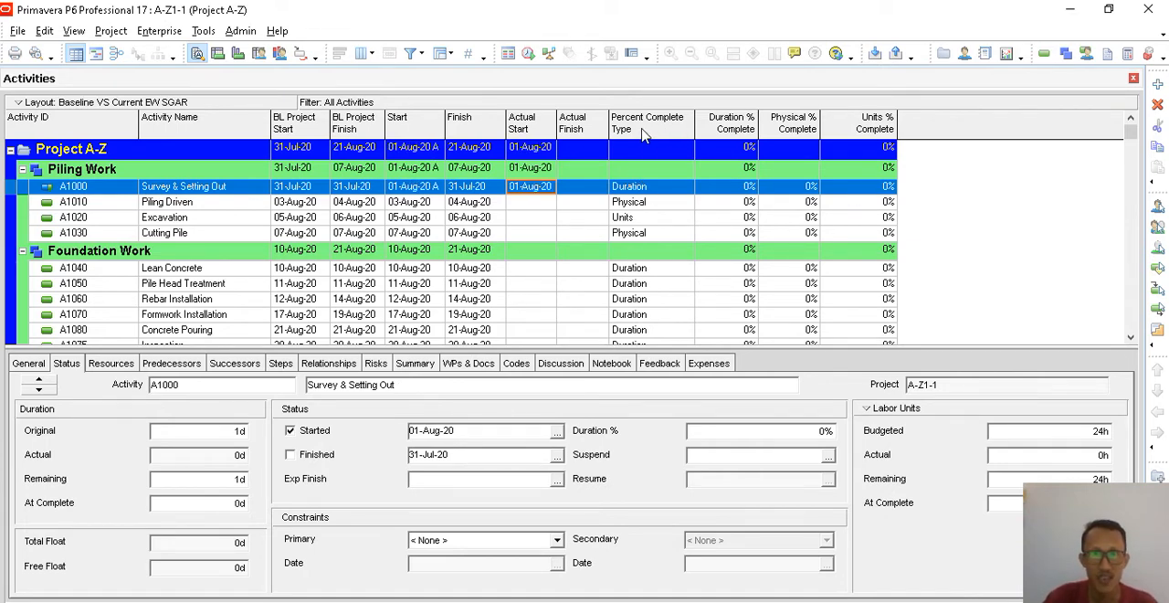
- Check the general settings of Survey & Setting Out, and try to set its Duration % to 50 in the status details
{"action": "left_click", "coordinate": [27, 364]}
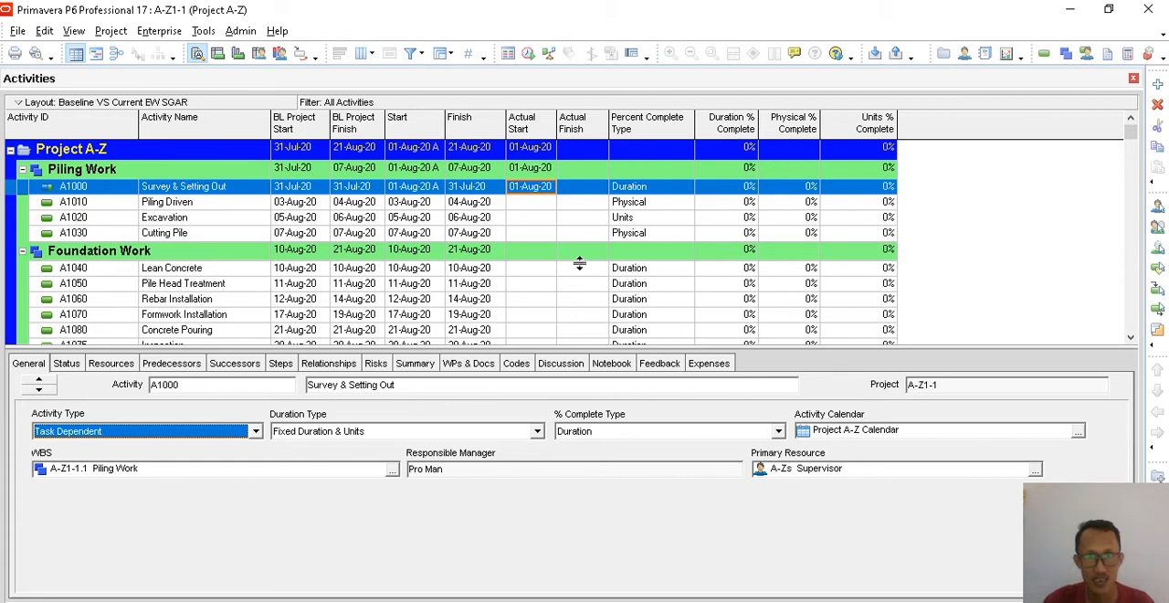
{"action": "left_click", "coordinate": [77, 363]}
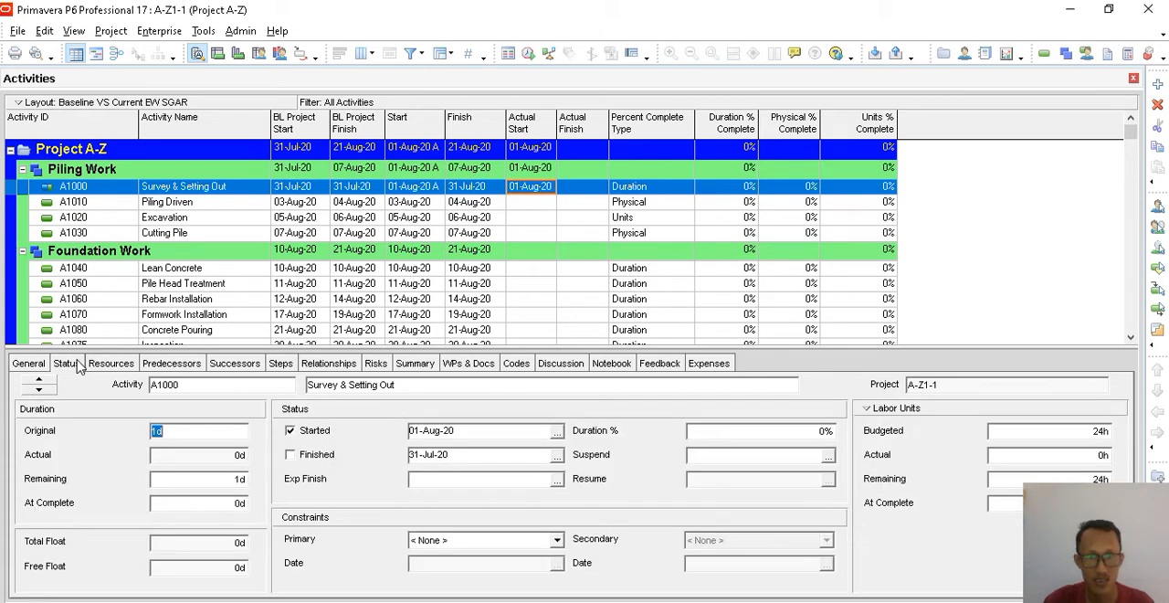
{"action": "left_click", "coordinate": [755, 433]}
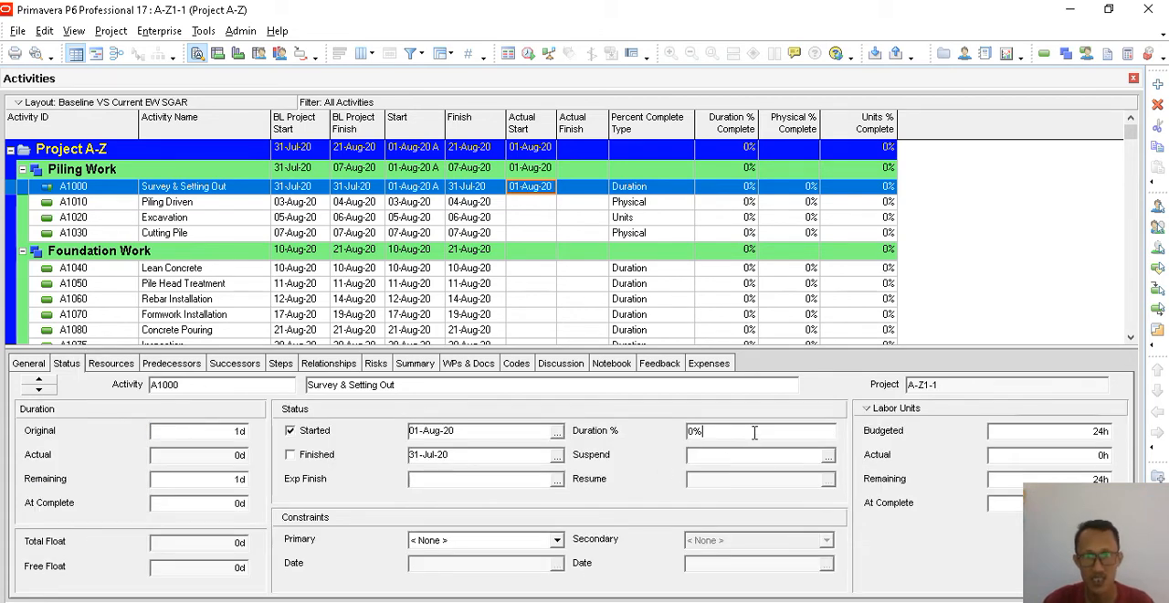
{"action": "left_click_drag", "start_coordinate": [754, 432], "coordinate": [659, 434]}
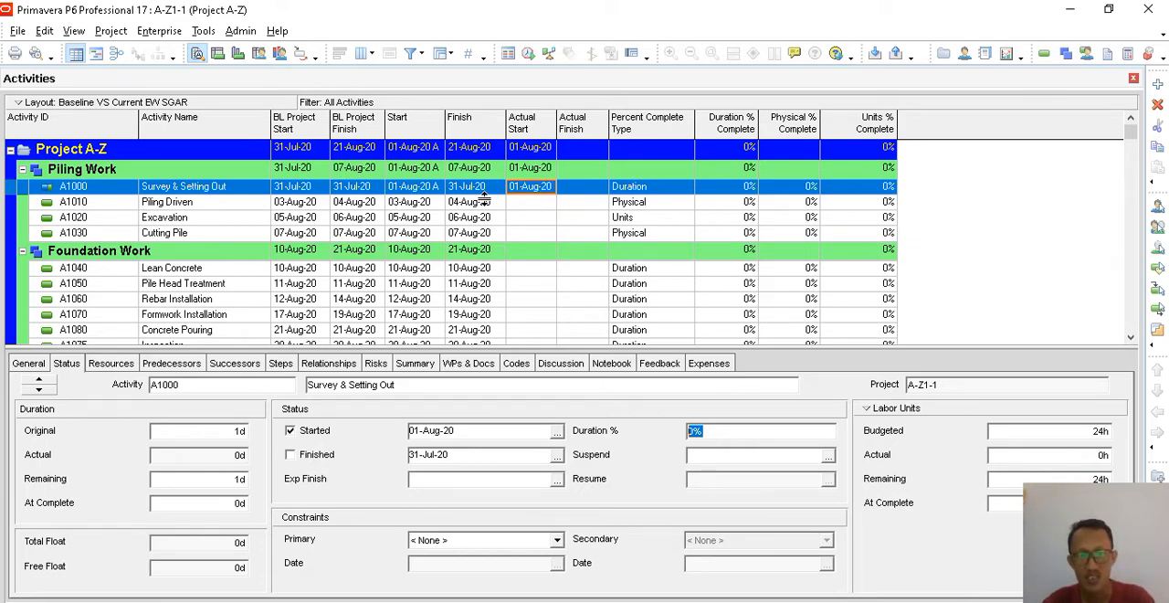
{"action": "type", "text": "50"}
{"action": "key", "text": "Return"}
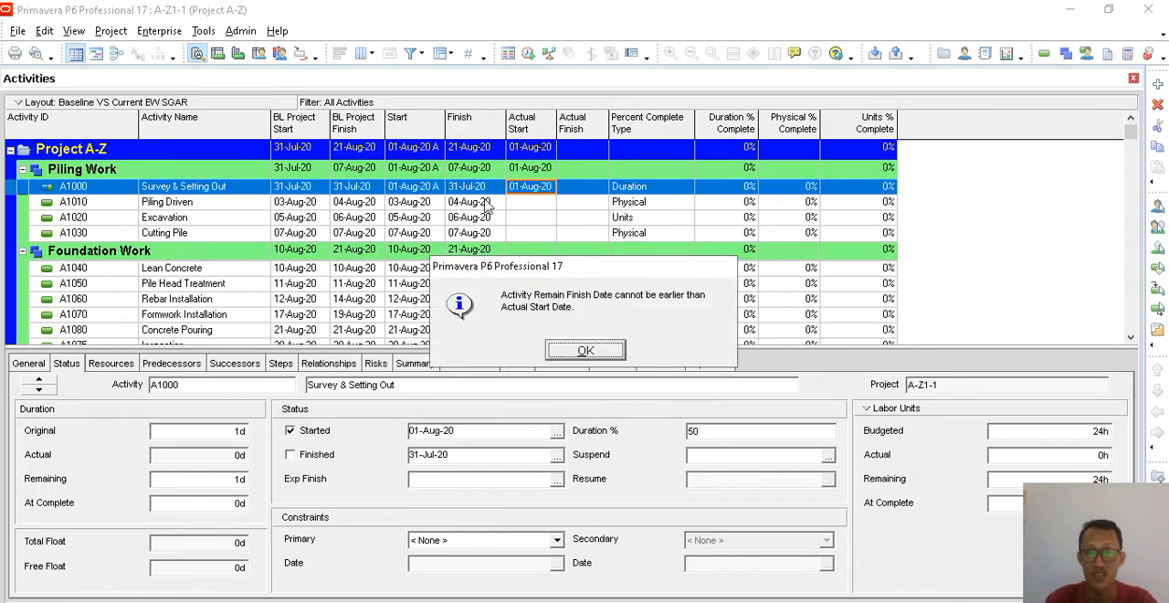
{"action": "left_click", "coordinate": [603, 348]}
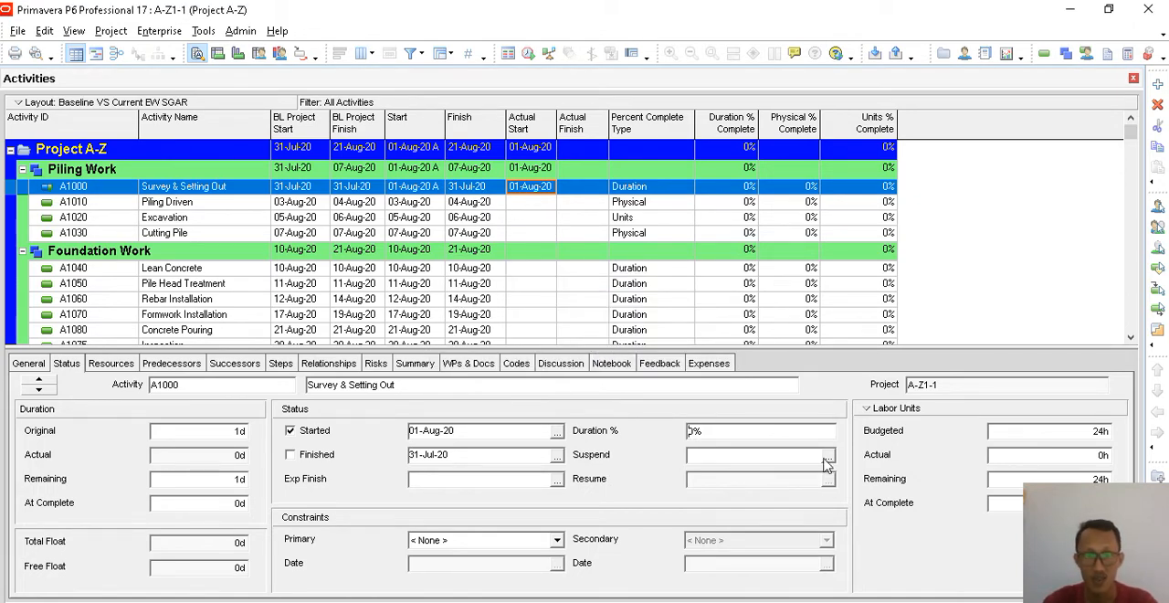
- Retry entering 50 as the Duration % of Survey & Setting Out
{"action": "left_click", "coordinate": [459, 456]}
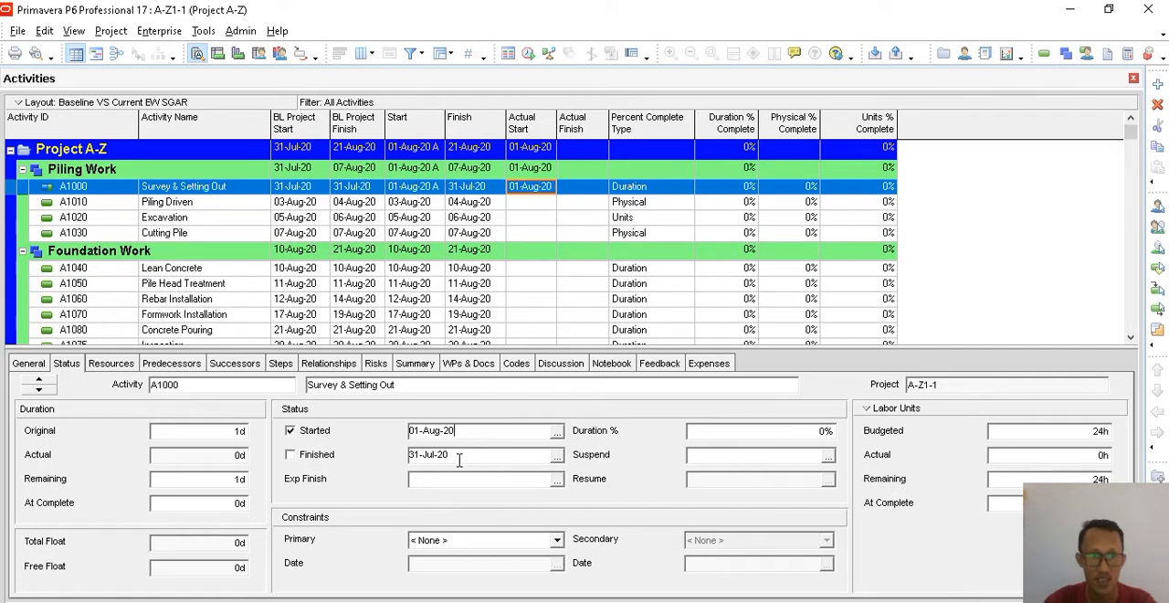
{"action": "left_click", "coordinate": [754, 431]}
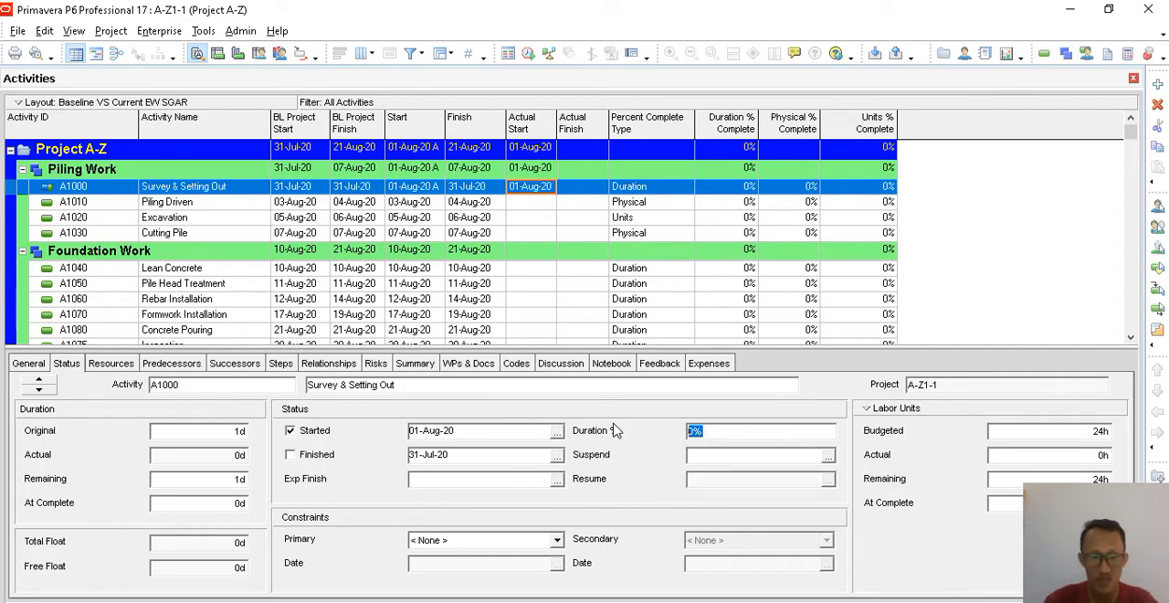
{"action": "type", "text": "50"}
{"action": "key", "text": "Return"}
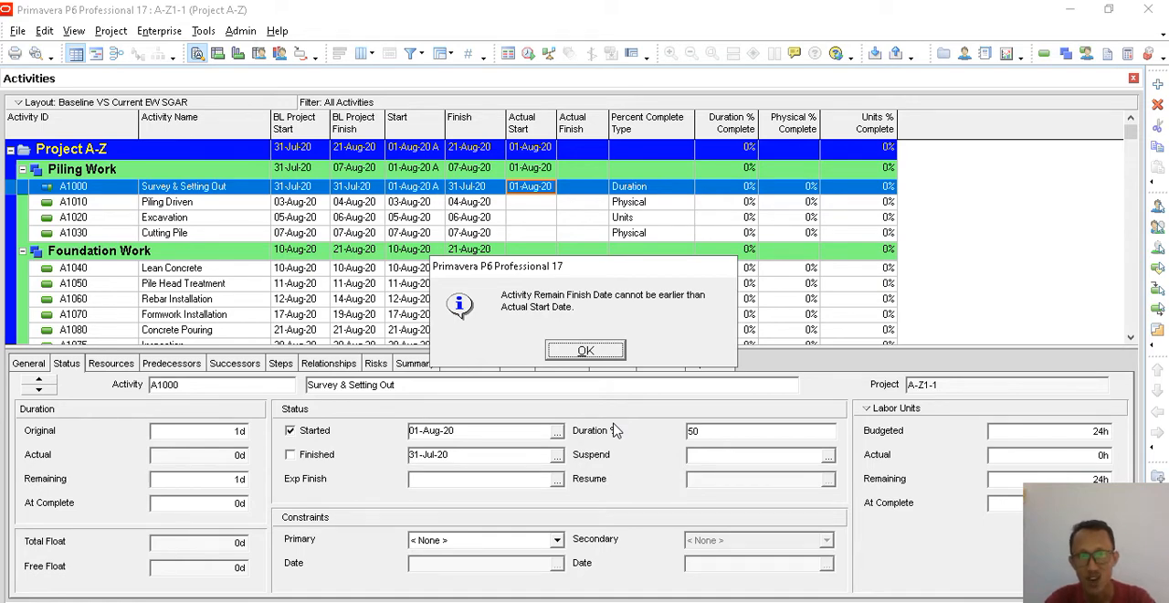
{"action": "left_click", "coordinate": [587, 354]}
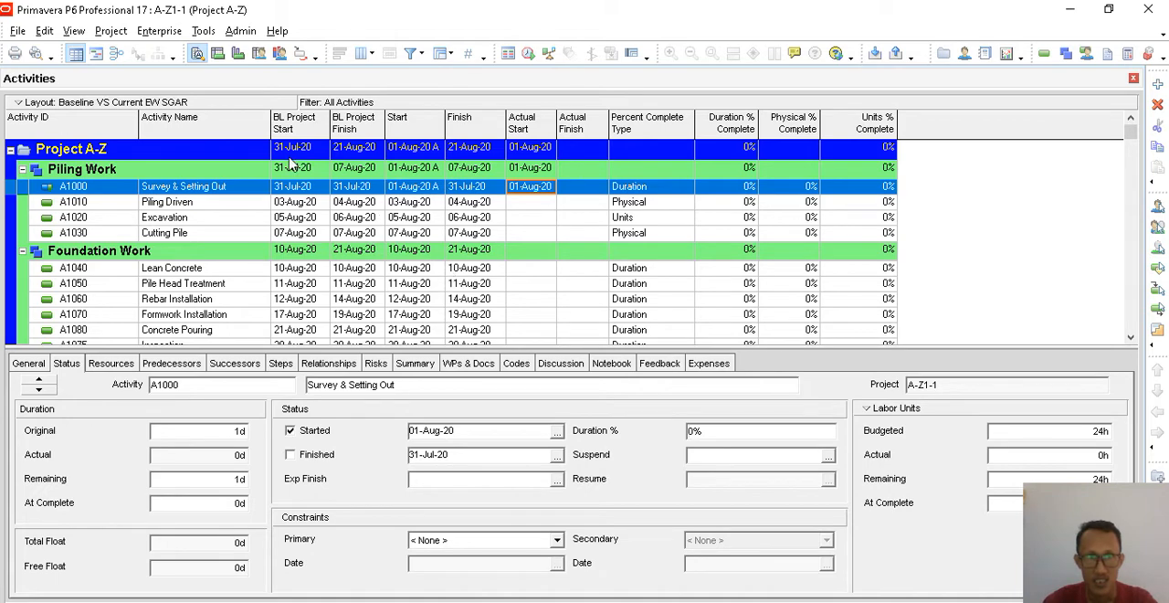
- Start scheduling the project and set the current data date to 01-Jul-20
{"action": "left_click", "coordinate": [203, 30]}
{"action": "left_click", "coordinate": [236, 50]}
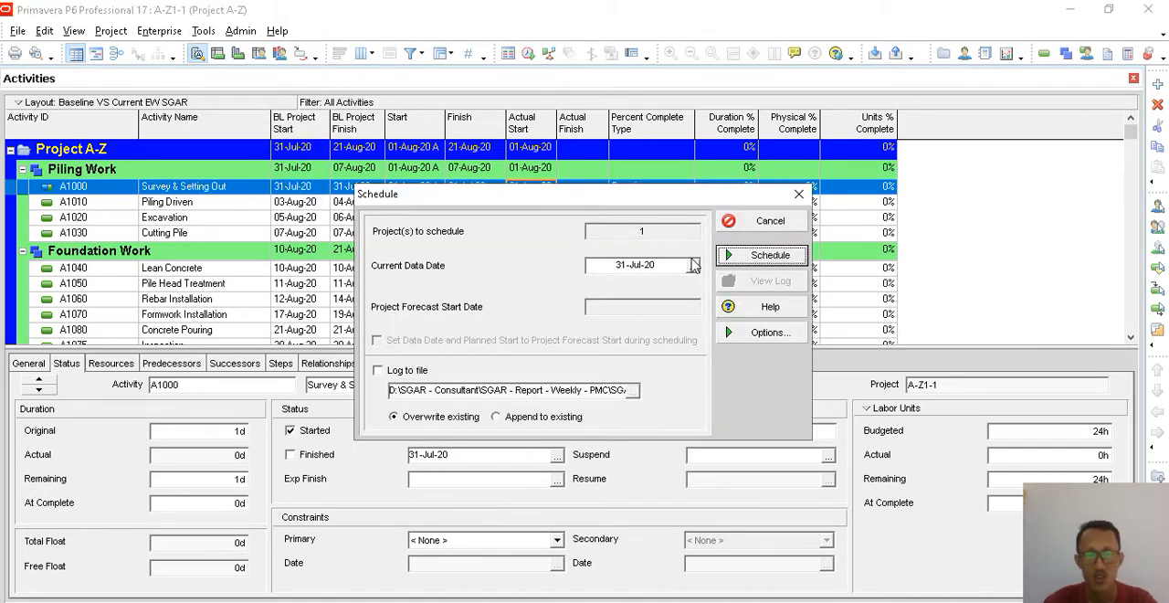
{"action": "left_click", "coordinate": [693, 265]}
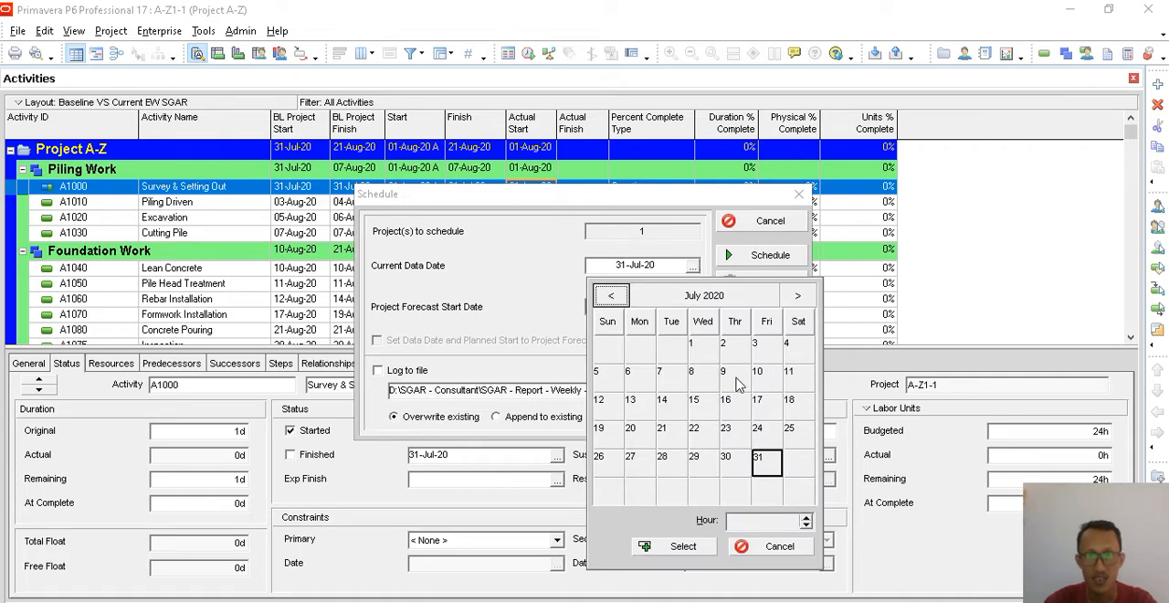
{"action": "left_click", "coordinate": [699, 352]}
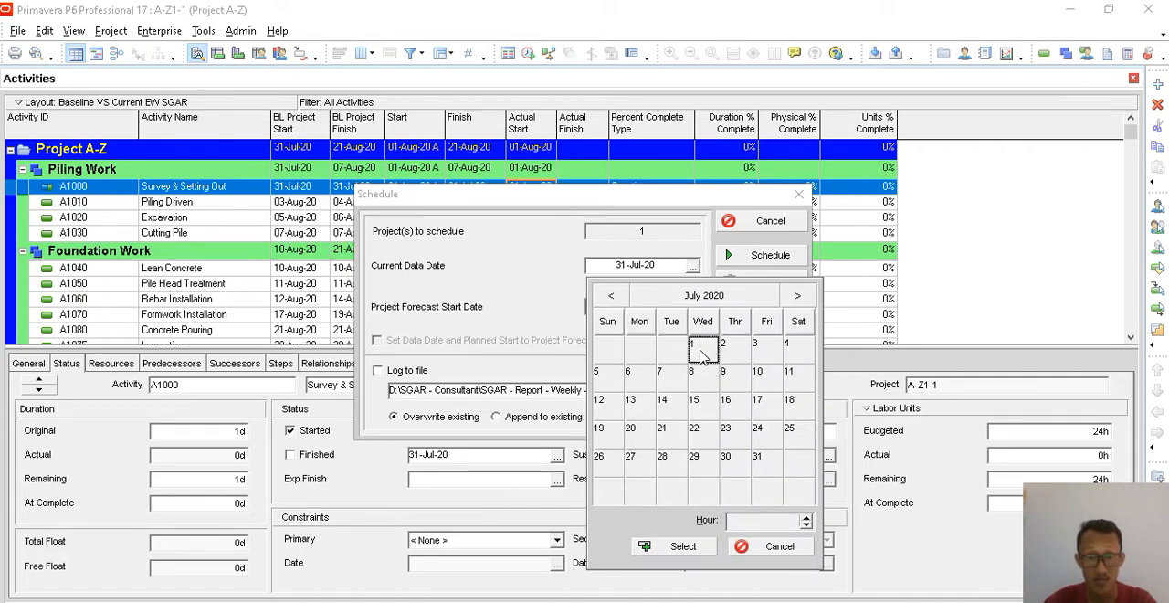
{"action": "left_click", "coordinate": [698, 545]}
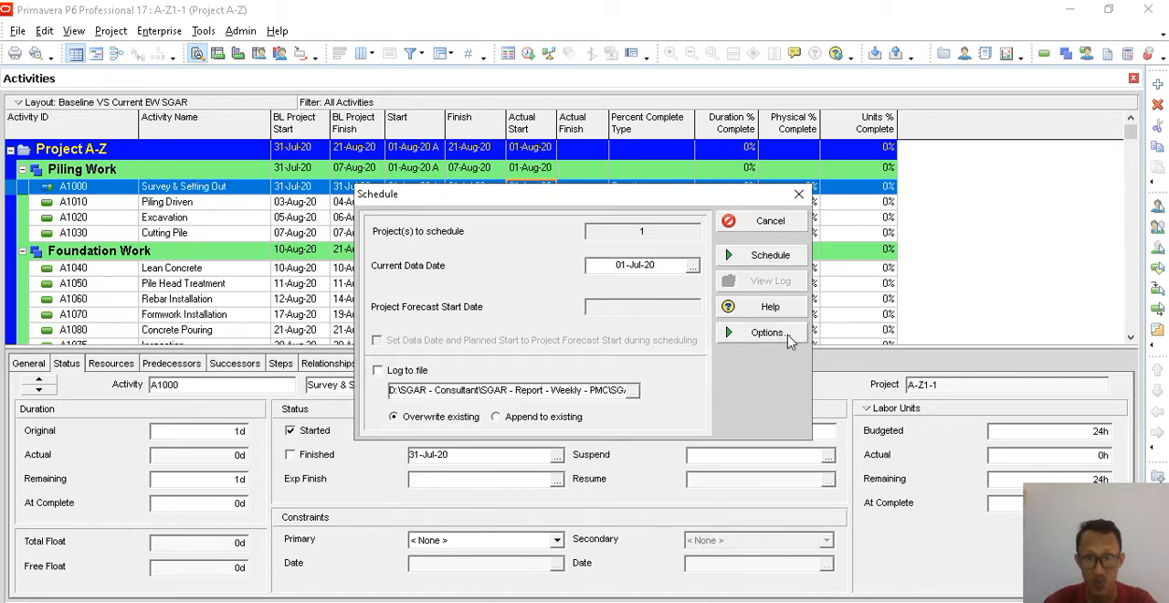
- Review the general schedule options, including resource leveling during scheduling, and return to the Schedule dialog
{"action": "left_click", "coordinate": [787, 336]}
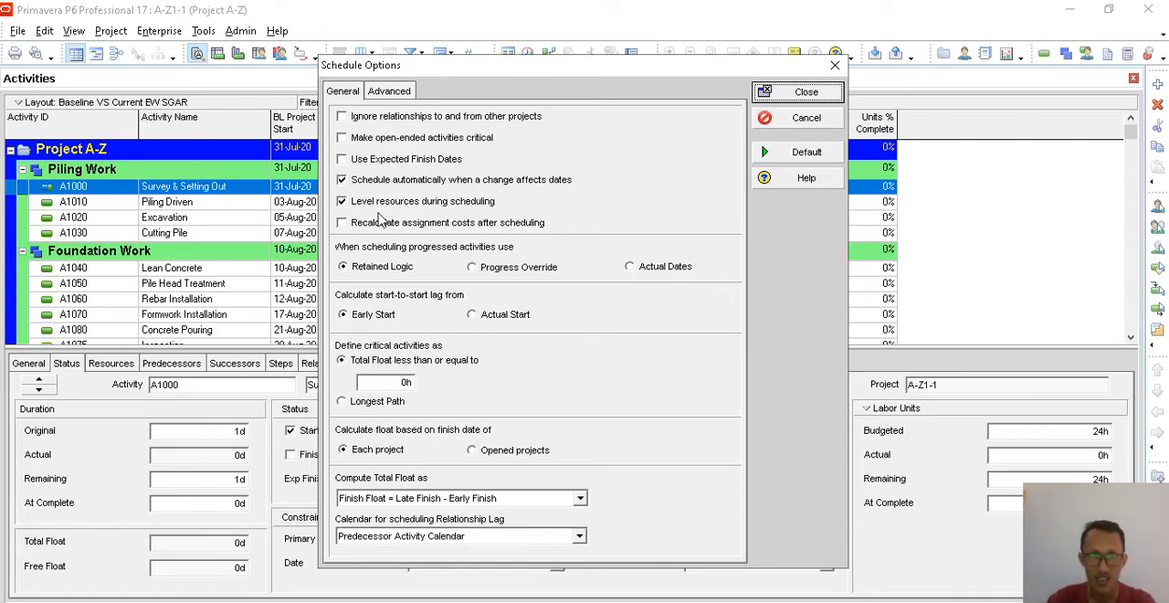
{"action": "left_click", "coordinate": [343, 200]}
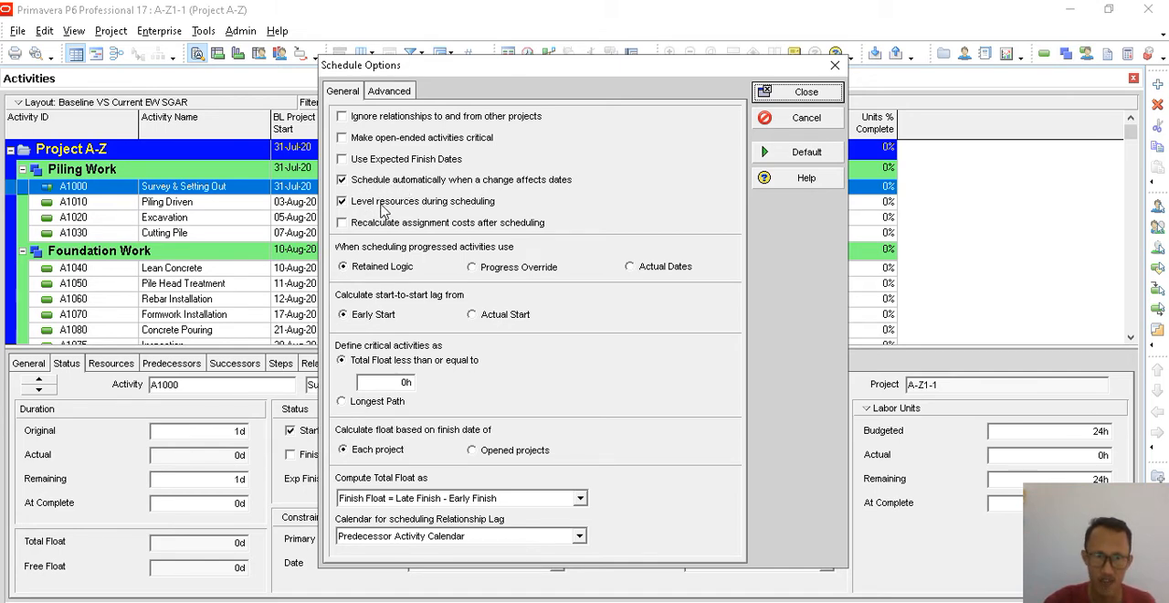
{"action": "left_click", "coordinate": [794, 93]}
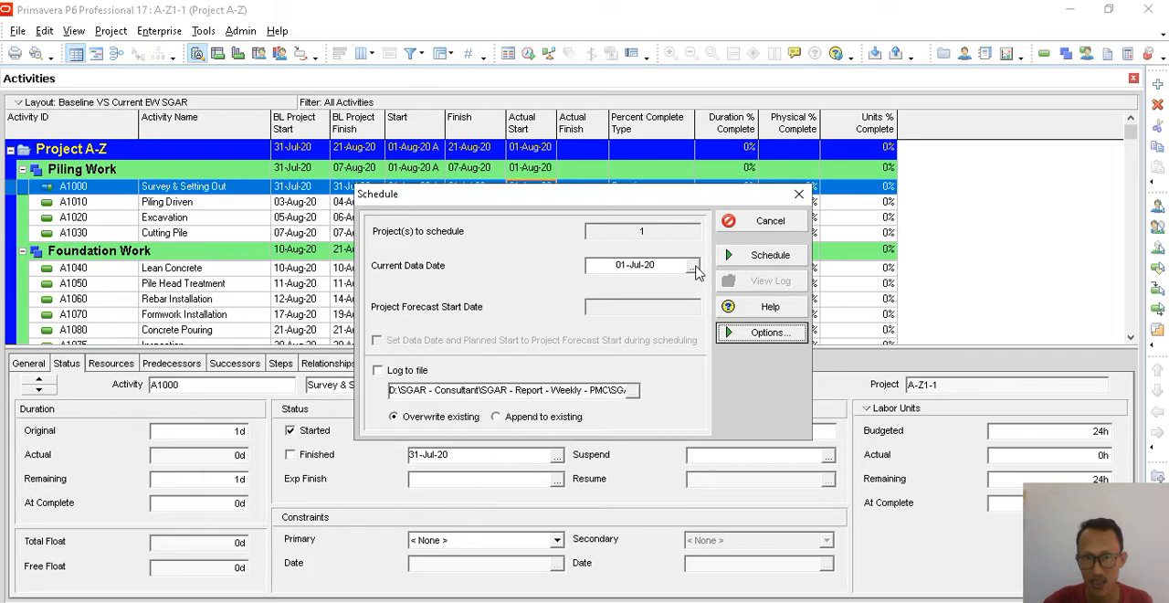
- Set the current data date to 01-Aug-20 and schedule the project
{"action": "left_click", "coordinate": [692, 265]}
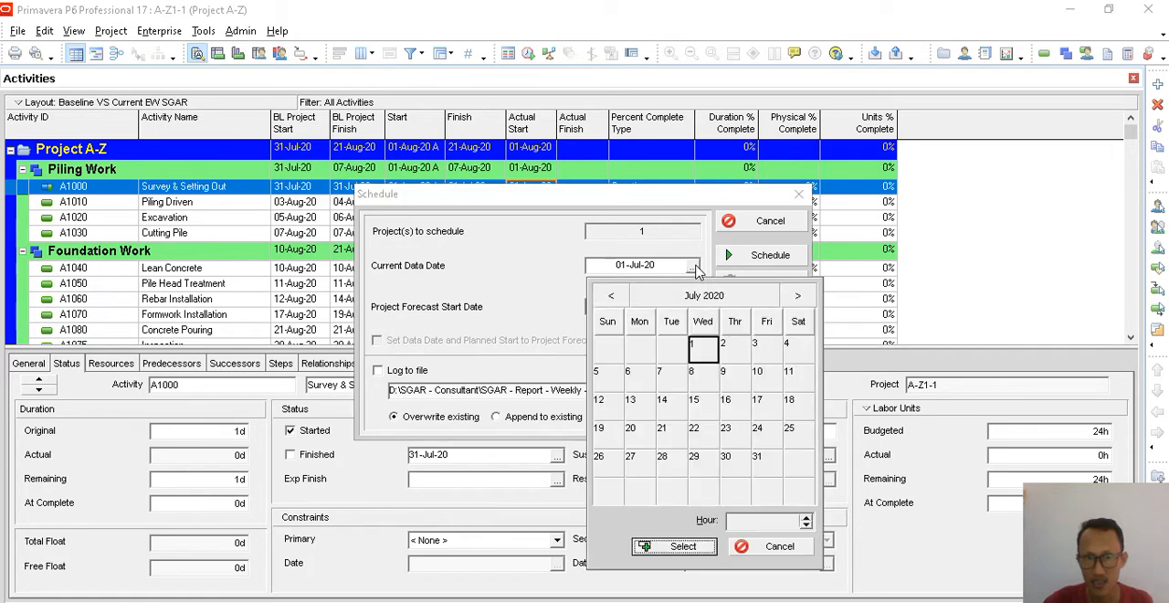
{"action": "left_click", "coordinate": [796, 297]}
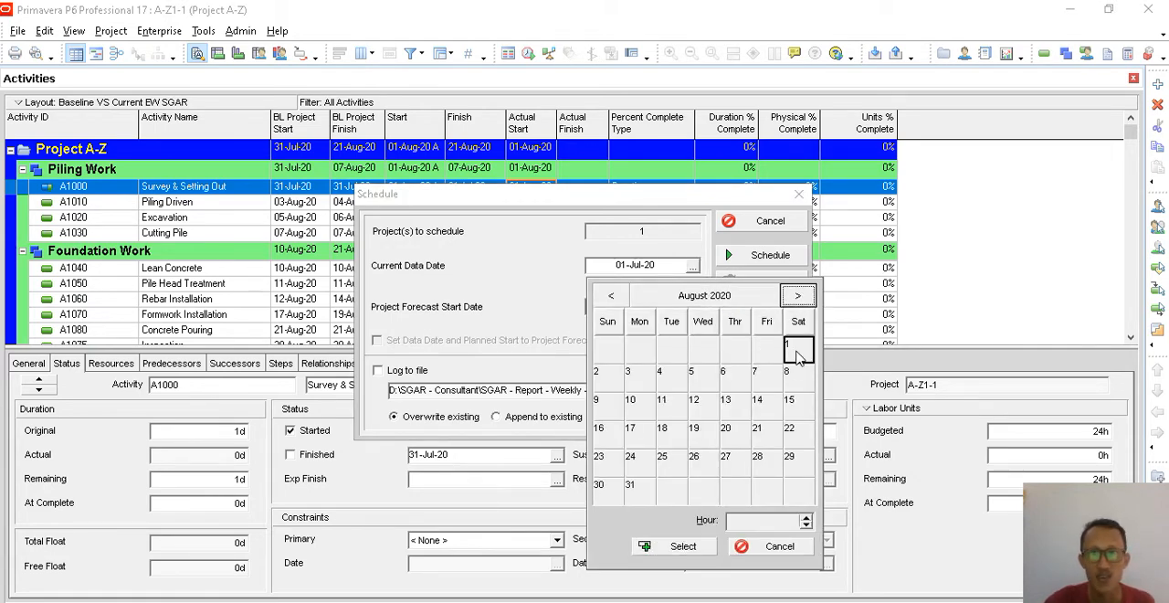
{"action": "left_click", "coordinate": [699, 550]}
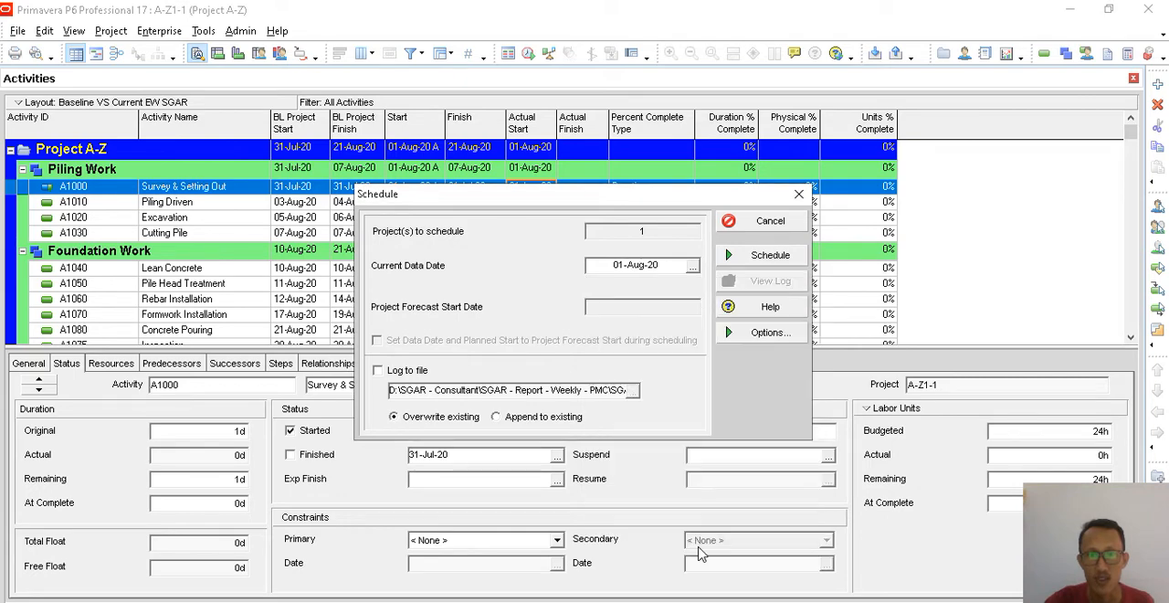
{"action": "left_click", "coordinate": [765, 259]}
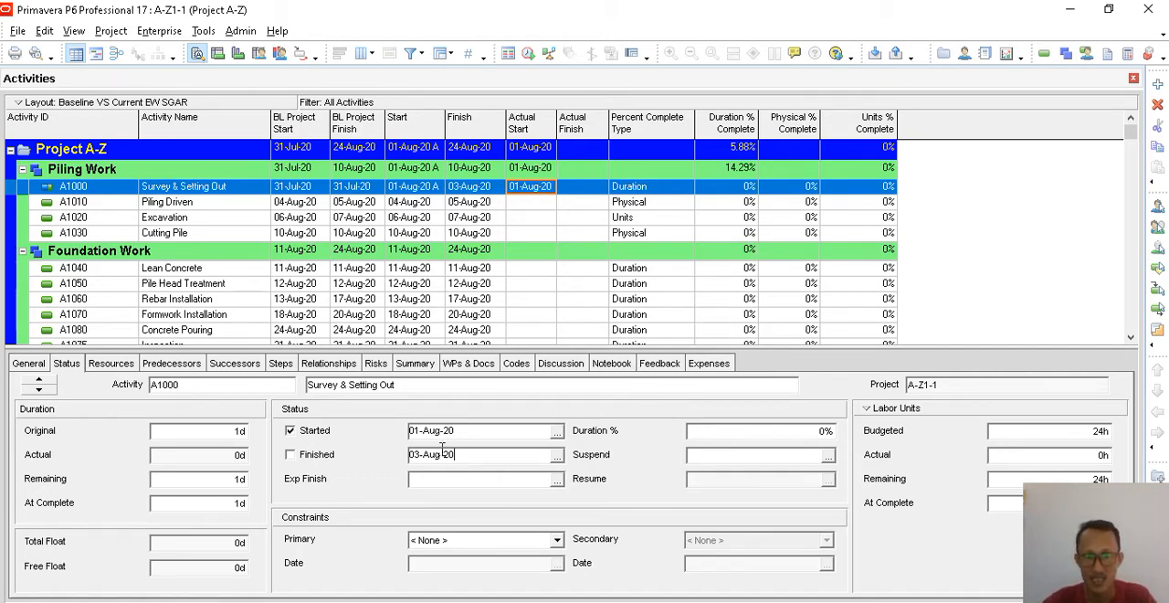
- Set the Duration % of Survey & Setting Out to 50
{"action": "left_click", "coordinate": [468, 188]}
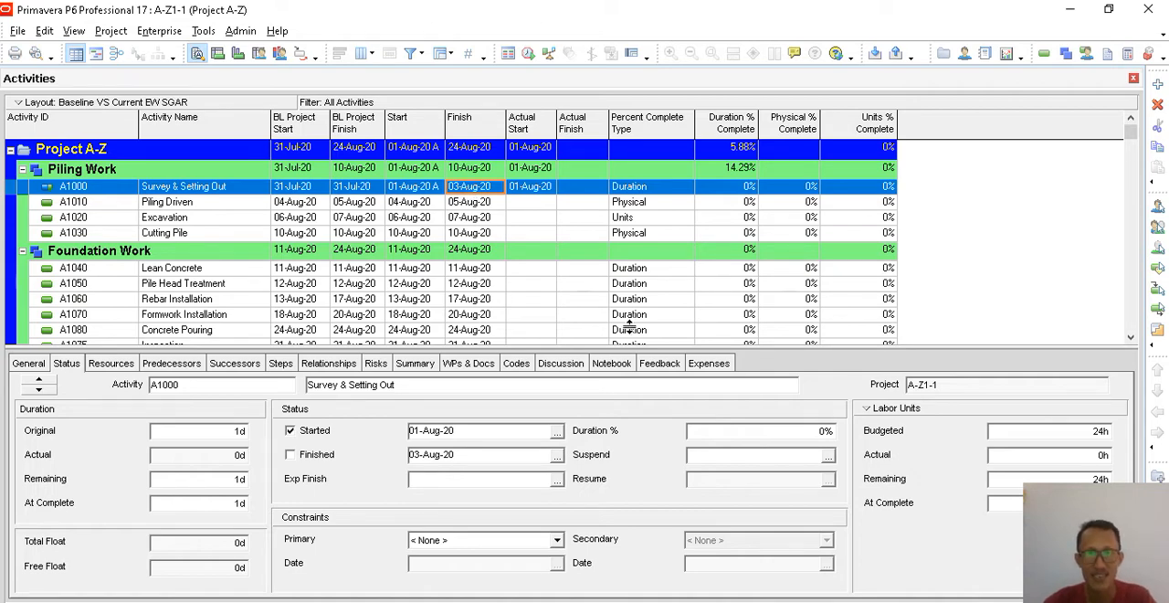
{"action": "left_click", "coordinate": [746, 433]}
{"action": "left_click_drag", "start_coordinate": [745, 433], "coordinate": [666, 421]}
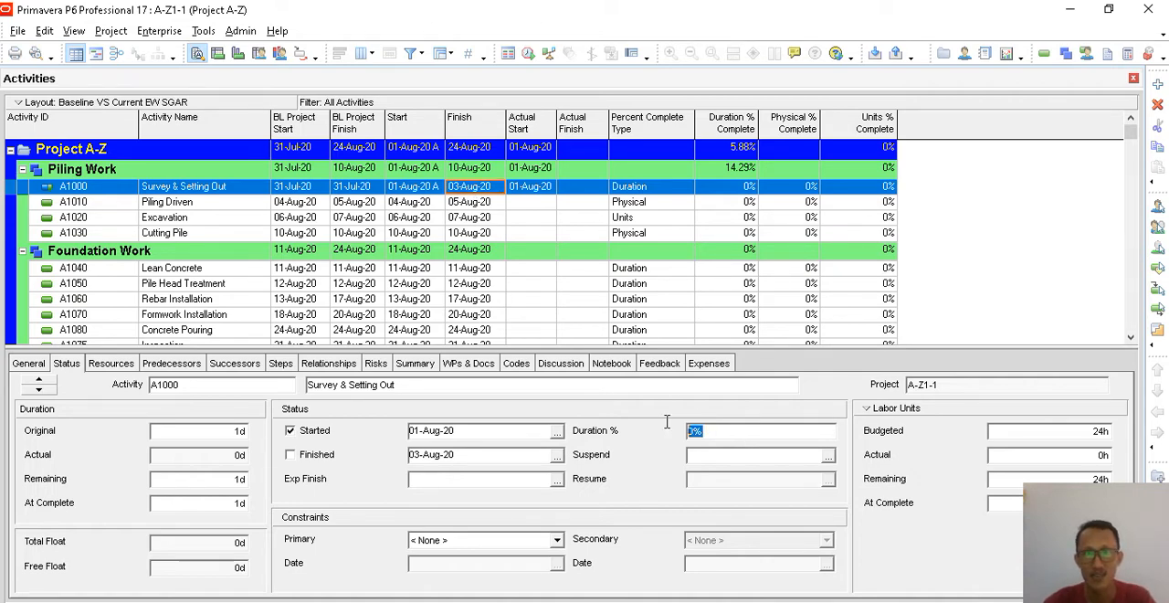
{"action": "type", "text": "5"}
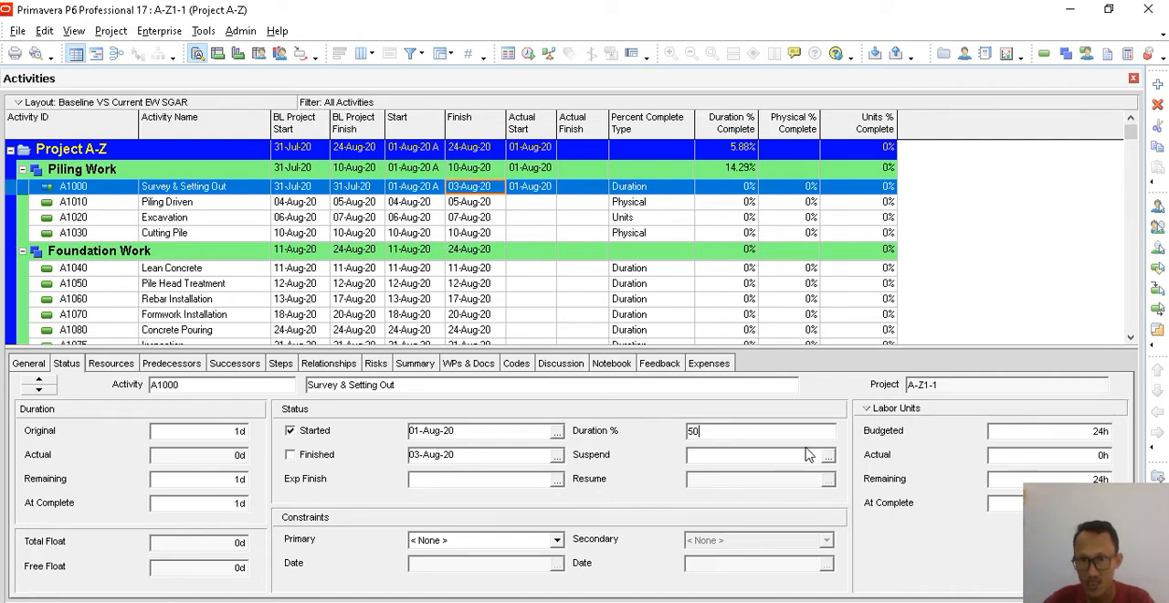
{"action": "key", "text": "Return"}
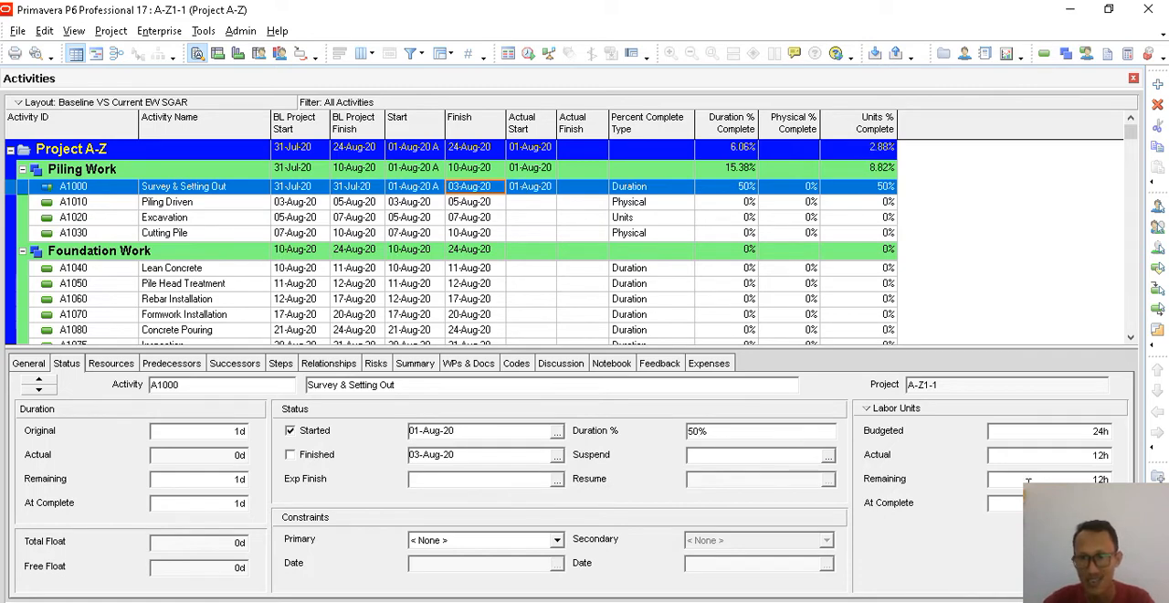
- Examine the actual and budgeted labor units and the actual duration of Survey & Setting Out
{"action": "left_click", "coordinate": [1110, 455]}
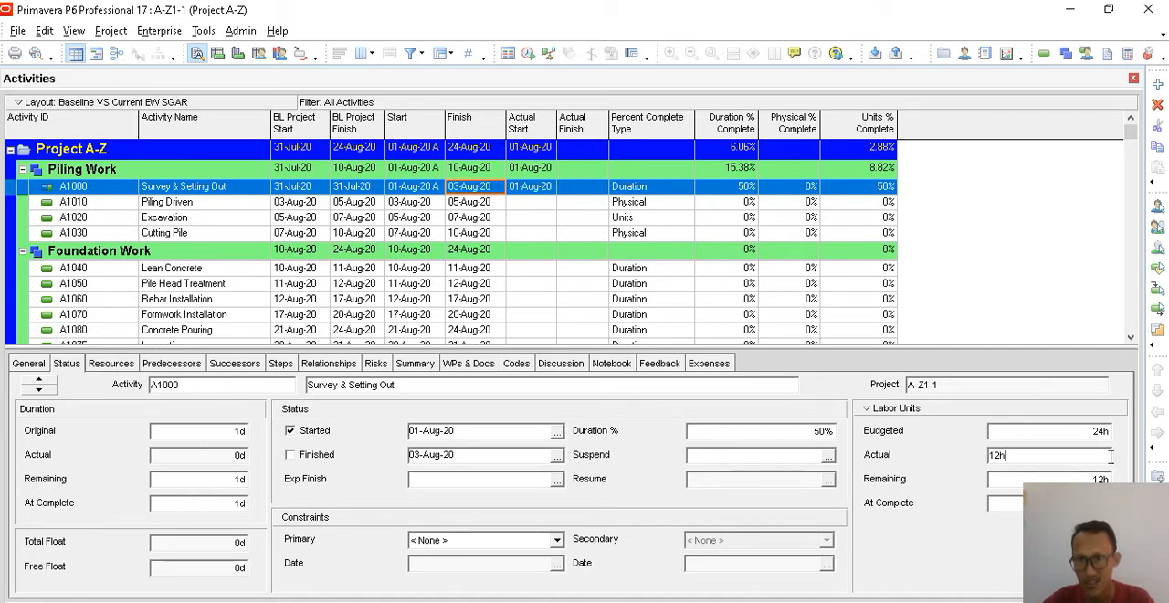
{"action": "left_click", "coordinate": [1044, 434]}
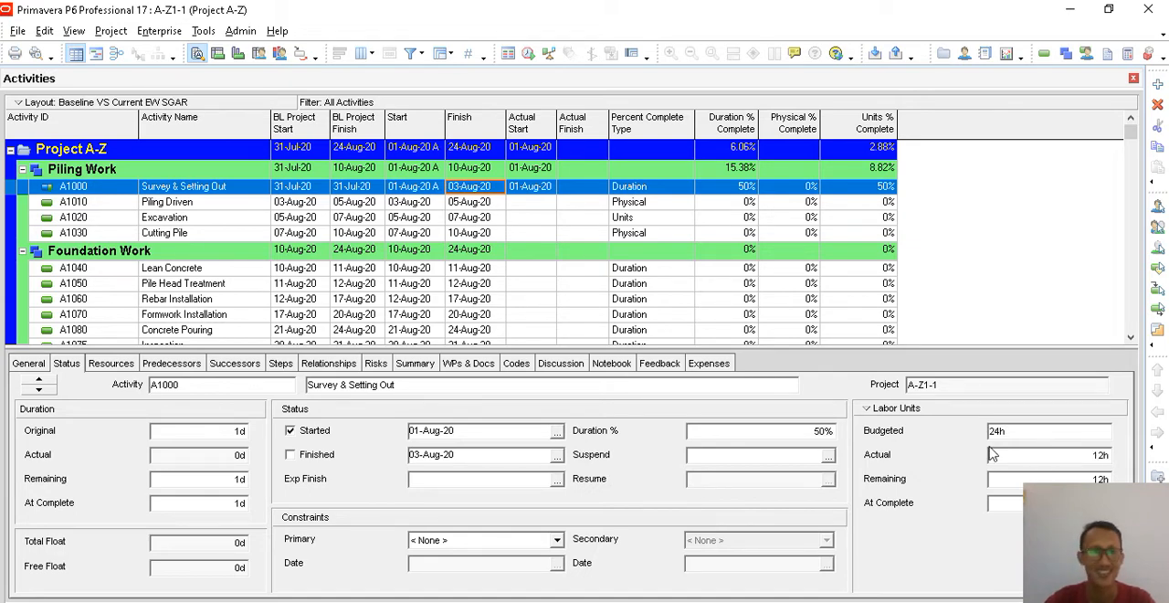
{"action": "left_click", "coordinate": [221, 456]}
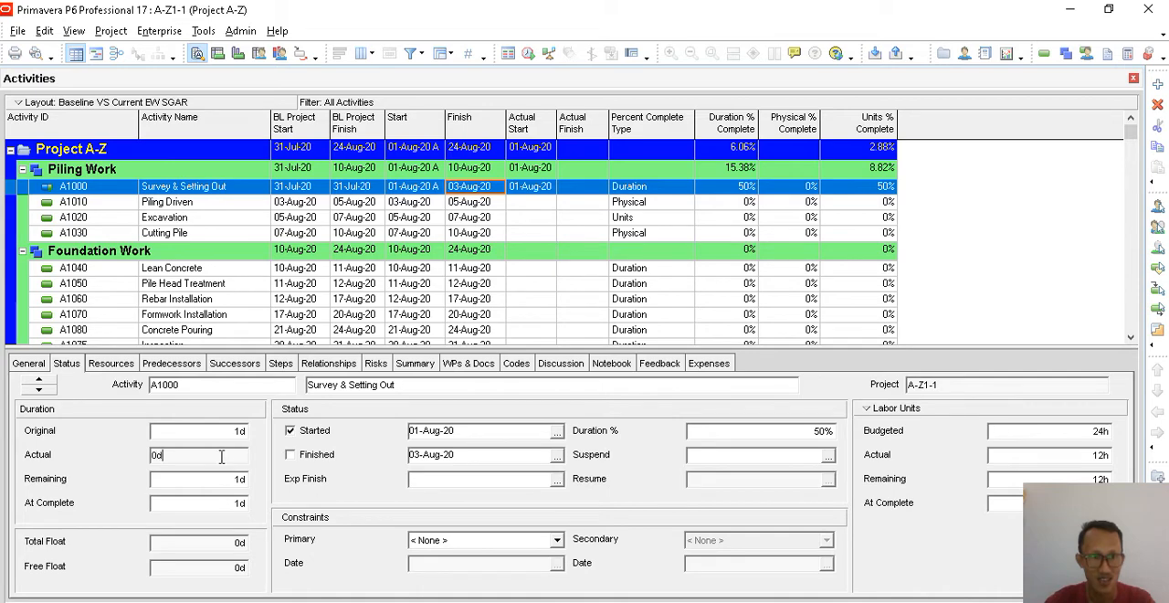
- Set the actual units of the Supervisor, Surveyor and Surveyor Assistant resources on Survey & Setting Out to 8h each
{"action": "left_click", "coordinate": [224, 430]}
{"action": "left_click", "coordinate": [210, 475]}
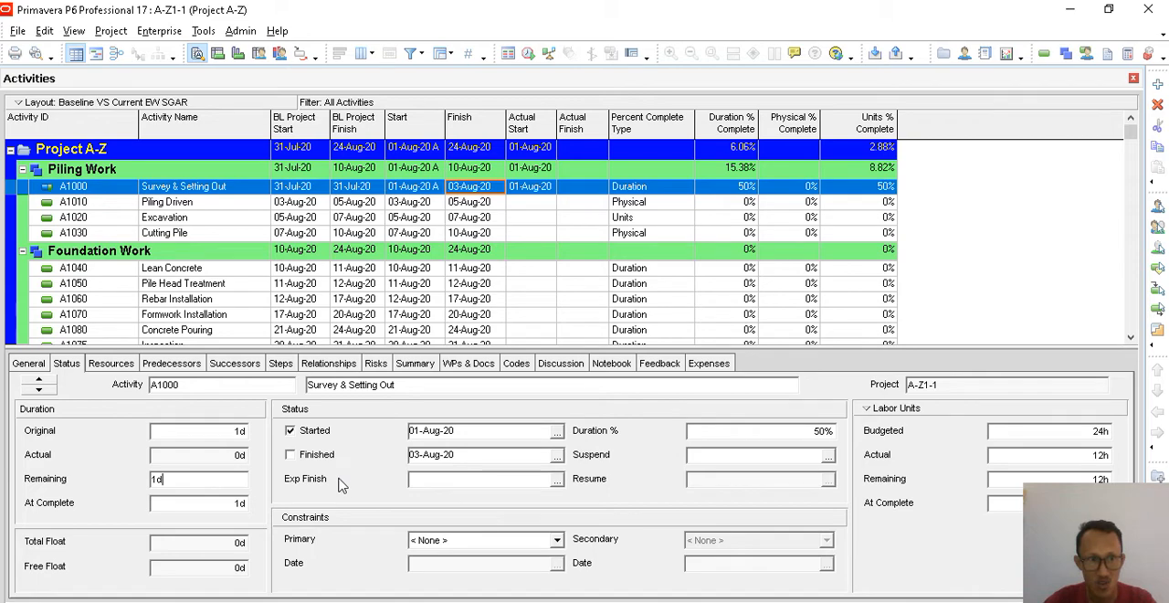
{"action": "left_click", "coordinate": [110, 362]}
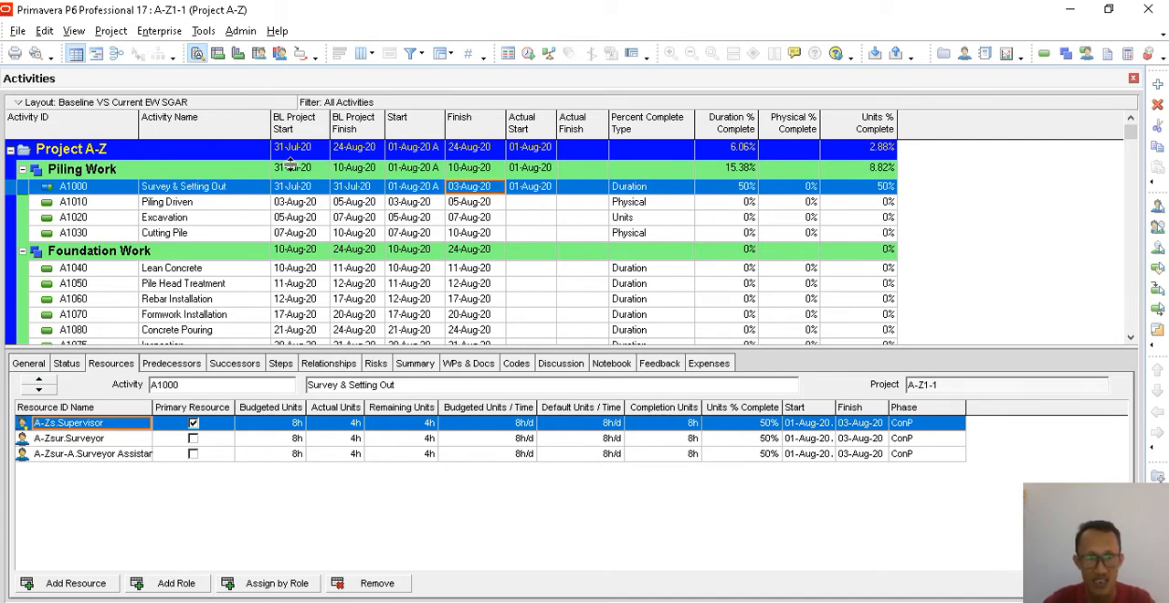
{"action": "left_click", "coordinate": [348, 424]}
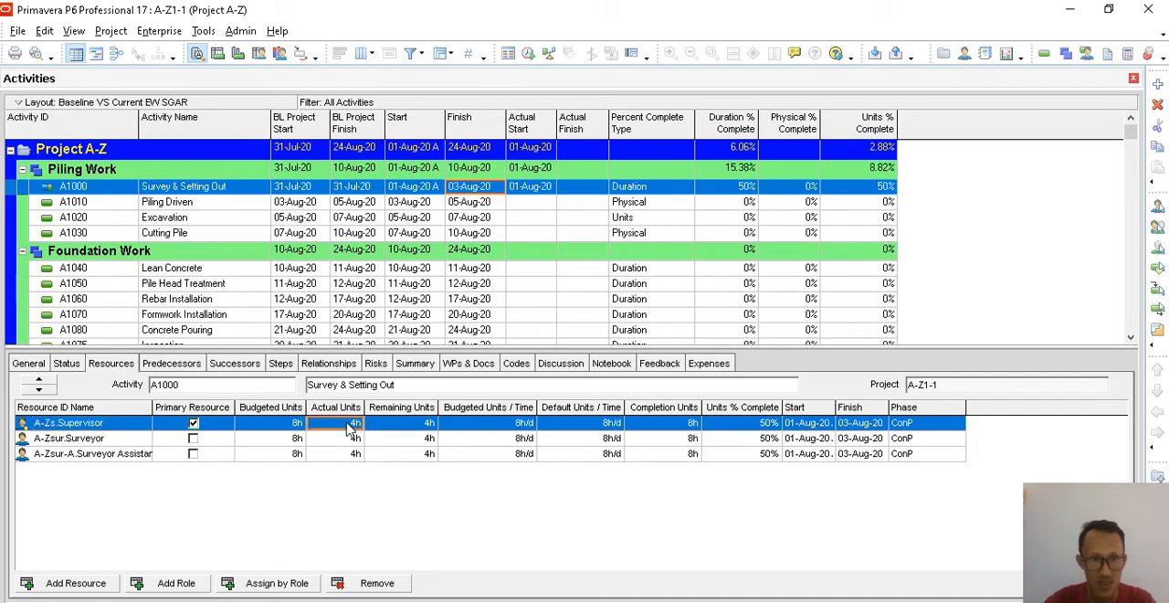
{"action": "type", "text": "8"}
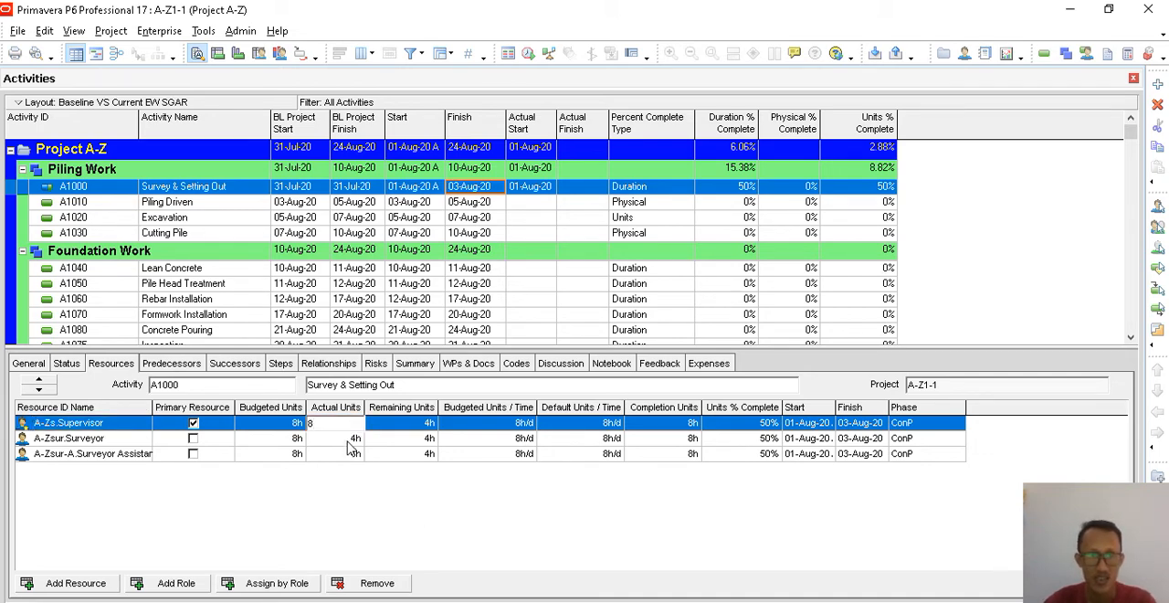
{"action": "key", "text": "Return"}
{"action": "type", "text": "8"}
{"action": "left_click", "coordinate": [352, 453]}
{"action": "type", "text": "8"}
{"action": "key", "text": "Return"}
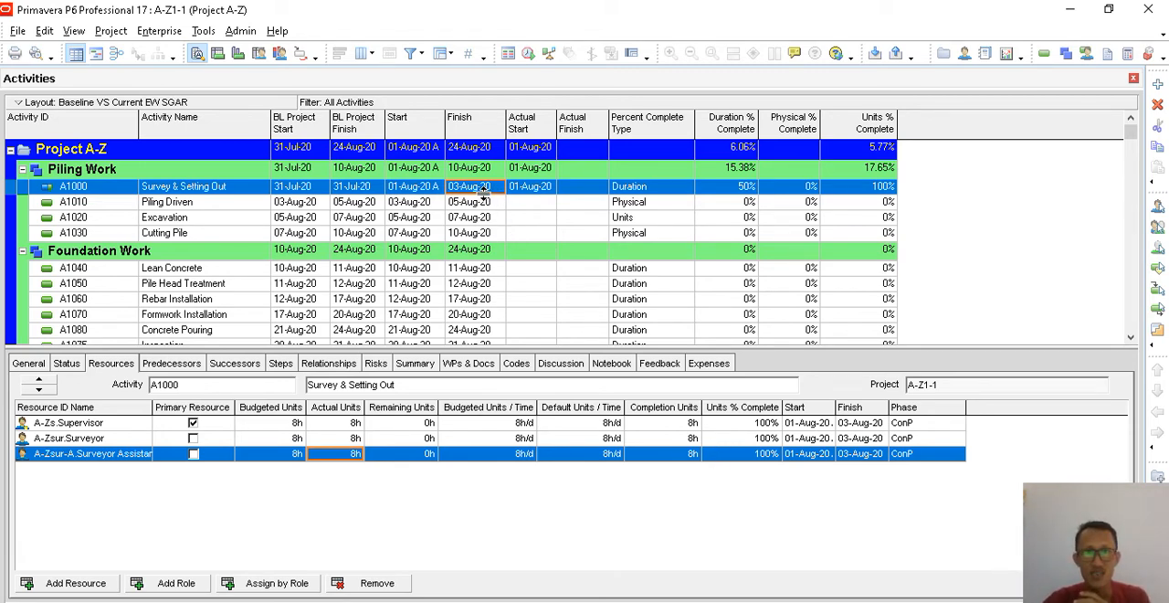
- Set the Actual Finish of Survey & Setting Out to 02-Aug-20 and check its percent complete and actual dates
{"action": "left_click", "coordinate": [582, 186]}
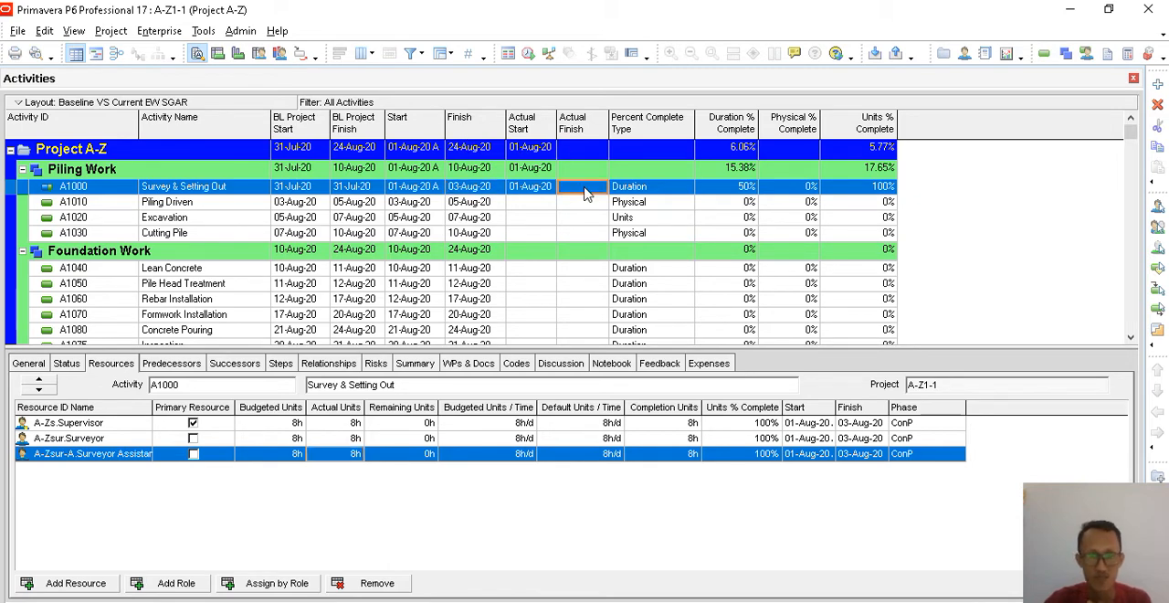
{"action": "left_click", "coordinate": [585, 189]}
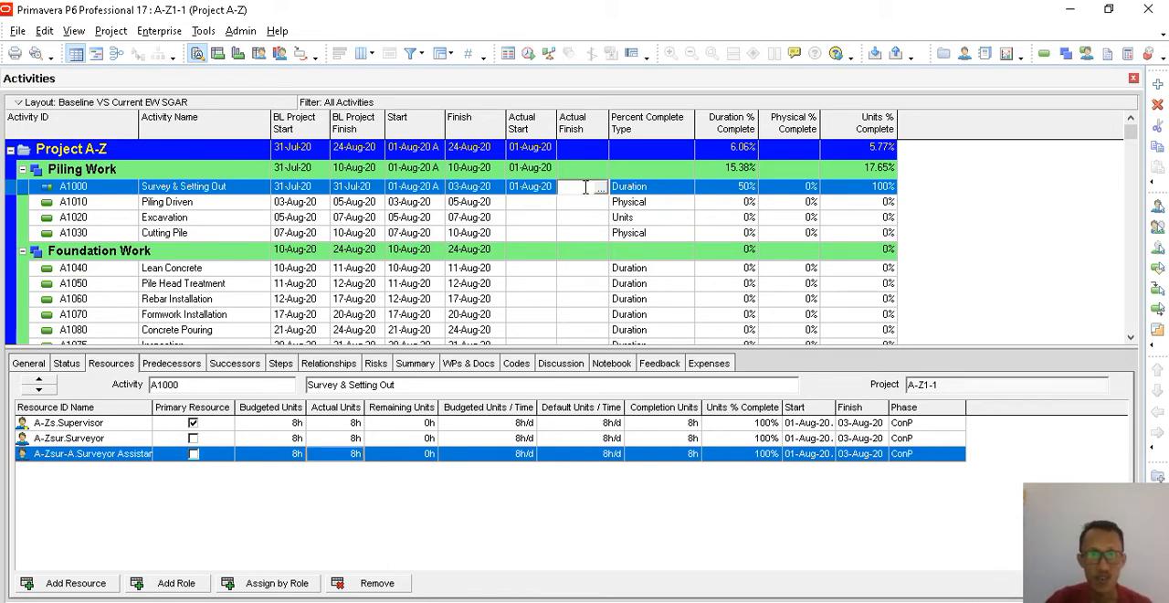
{"action": "left_click", "coordinate": [600, 186]}
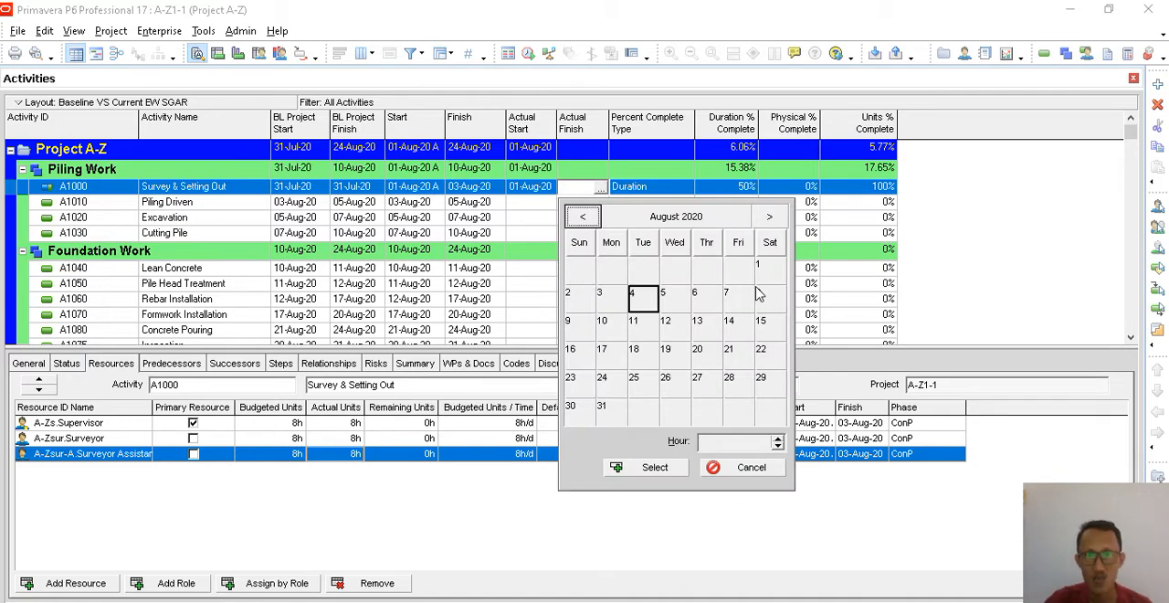
{"action": "left_click", "coordinate": [580, 298]}
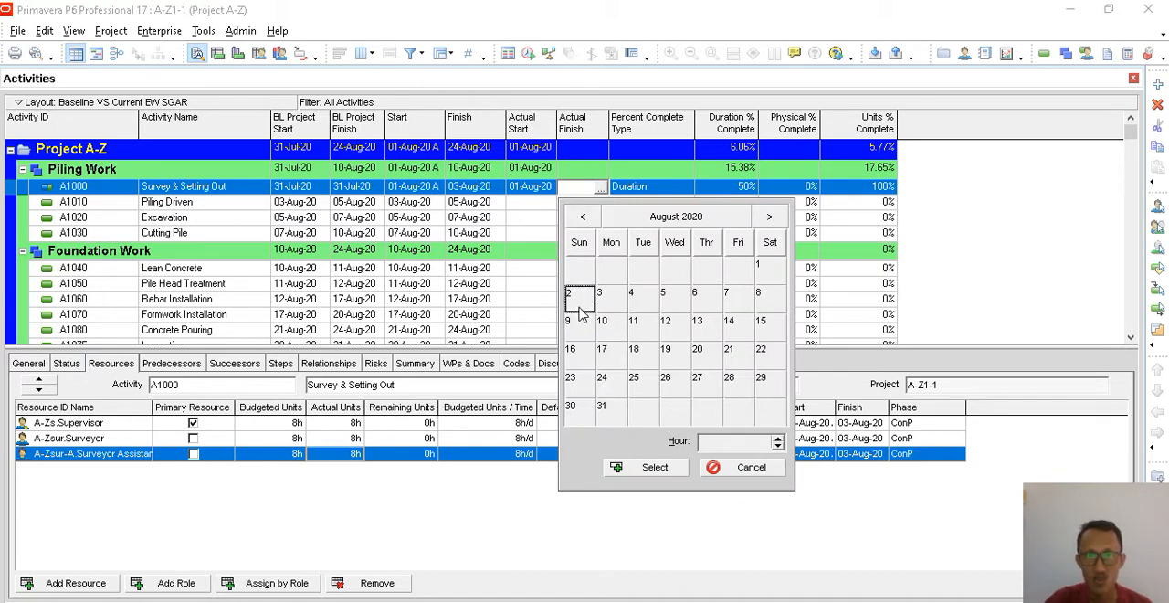
{"action": "left_click", "coordinate": [655, 467]}
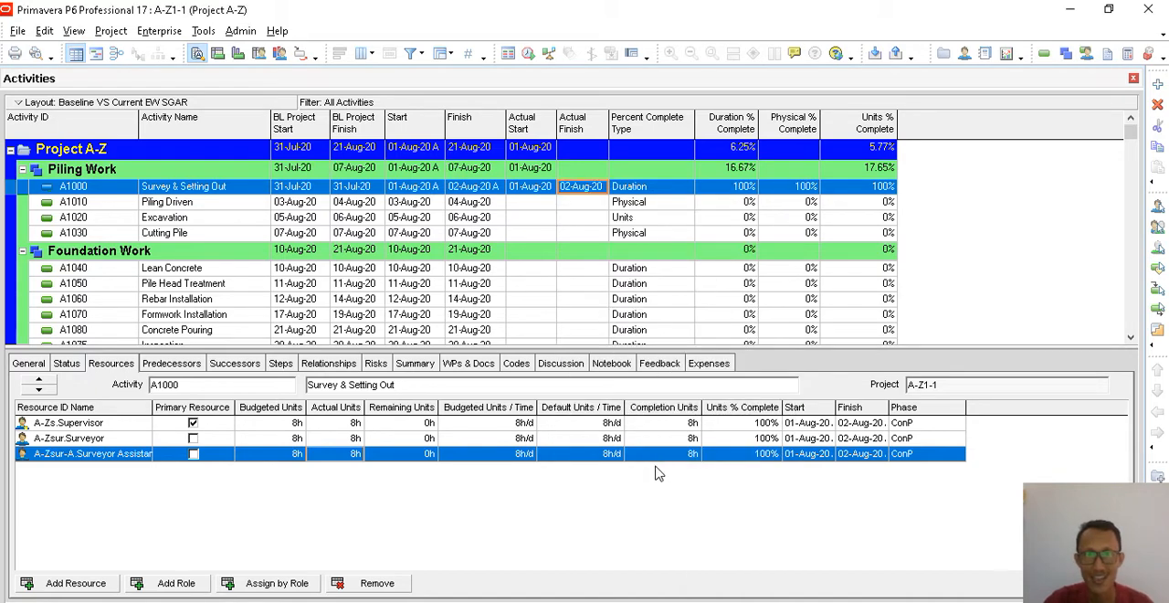
{"action": "left_click", "coordinate": [739, 188]}
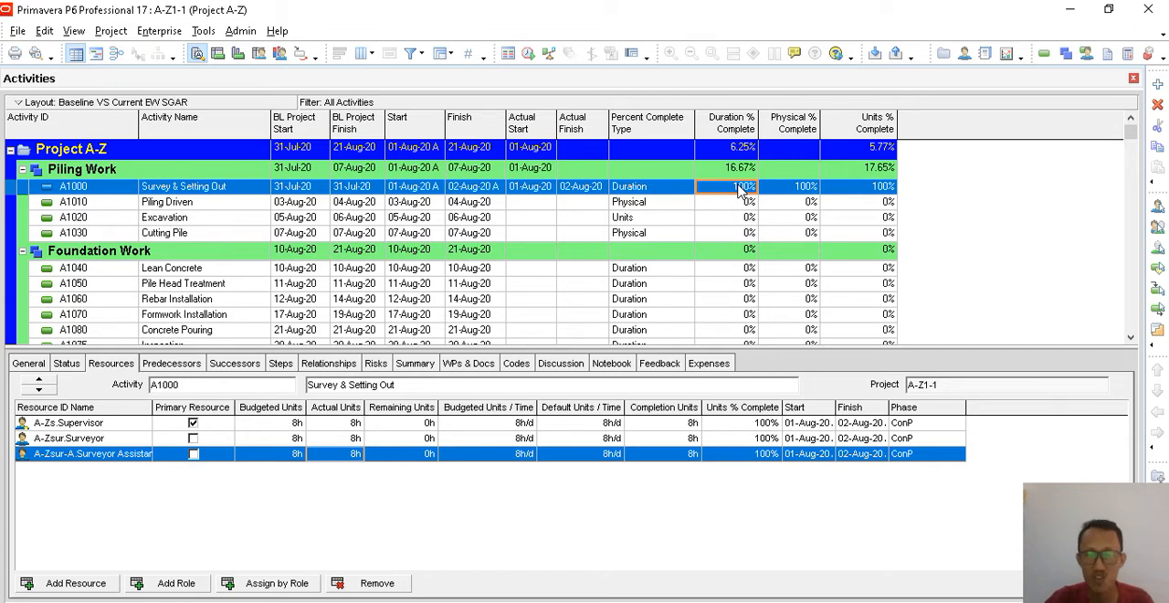
{"action": "left_click", "coordinate": [256, 189]}
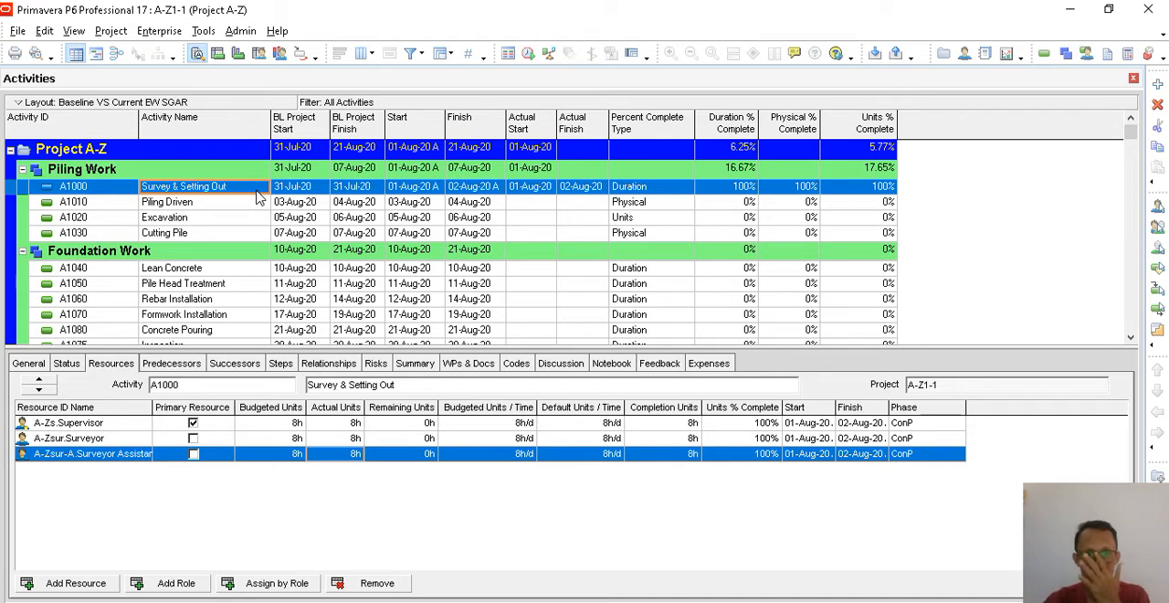
{"action": "left_click", "coordinate": [536, 192]}
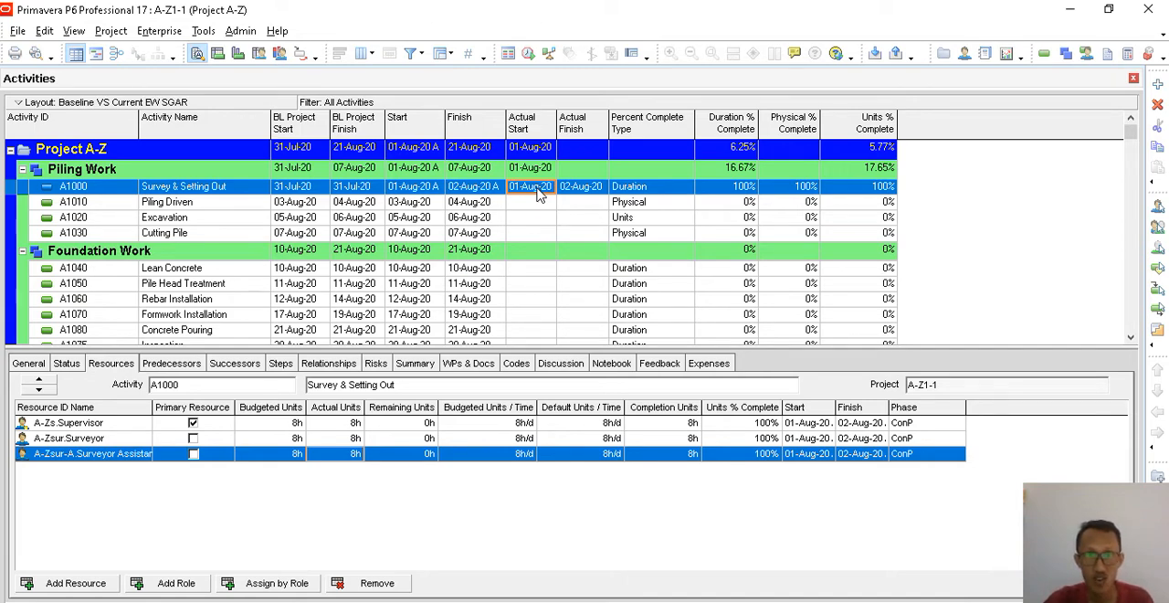
{"action": "left_click", "coordinate": [581, 191]}
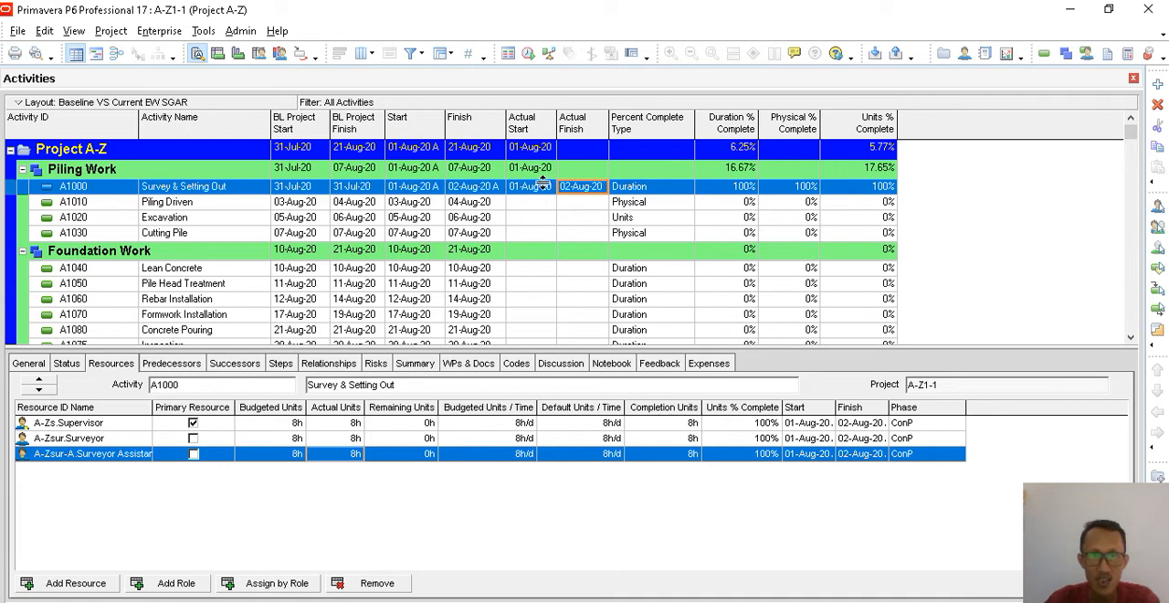
- Add the BL Project Duration column to the activity table's column selection, placed directly before BL Project Start
{"action": "left_click", "coordinate": [362, 53]}
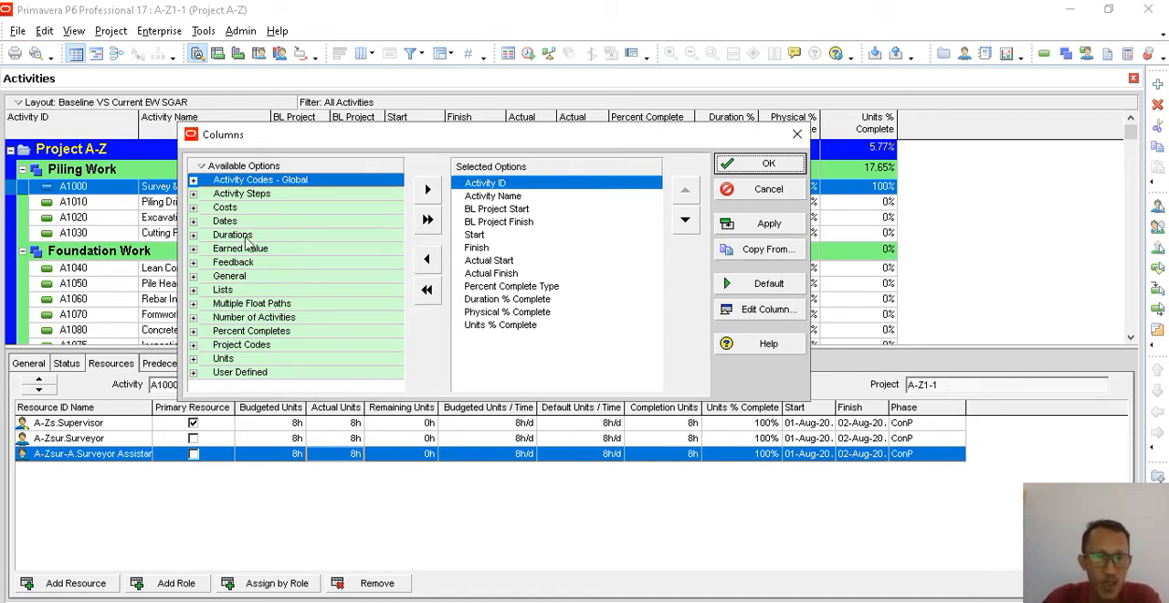
{"action": "left_click", "coordinate": [494, 209]}
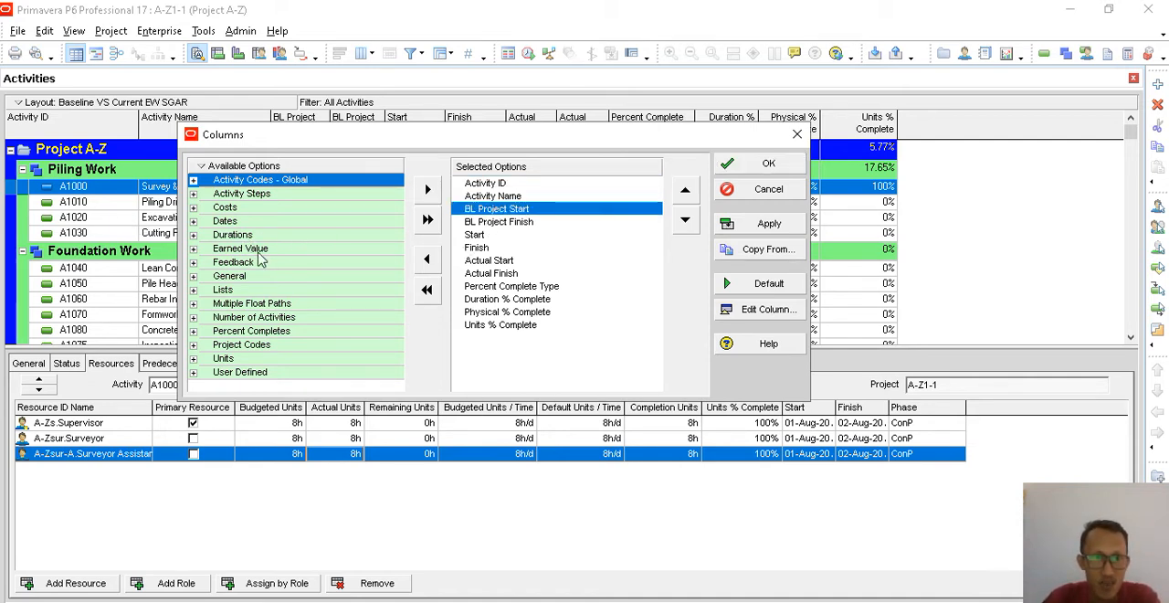
{"action": "left_click", "coordinate": [193, 235]}
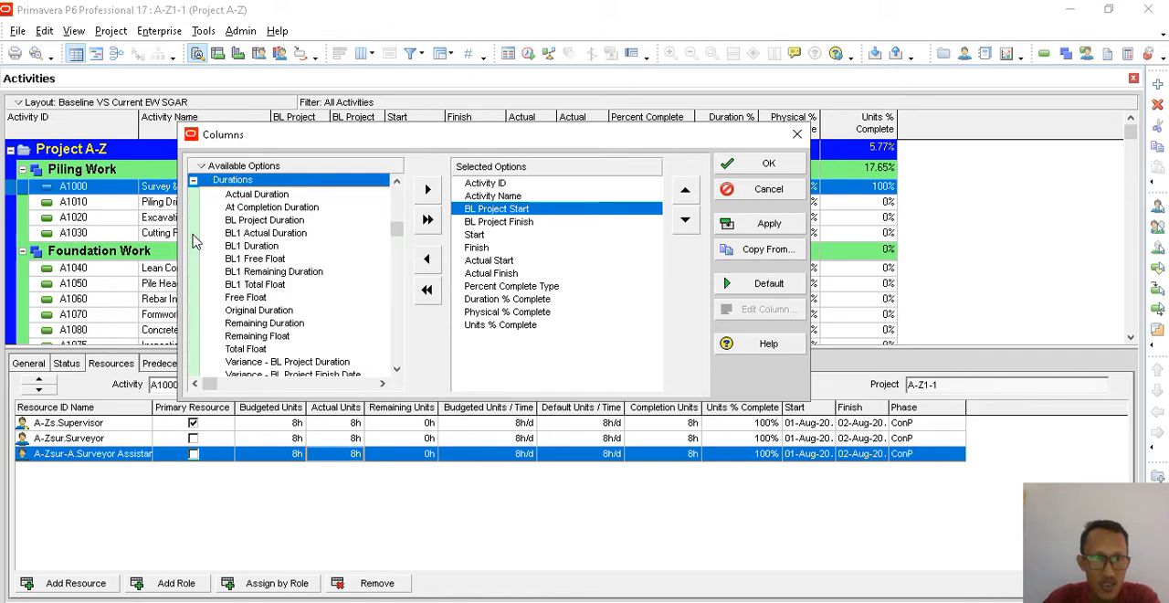
{"action": "left_click", "coordinate": [284, 221]}
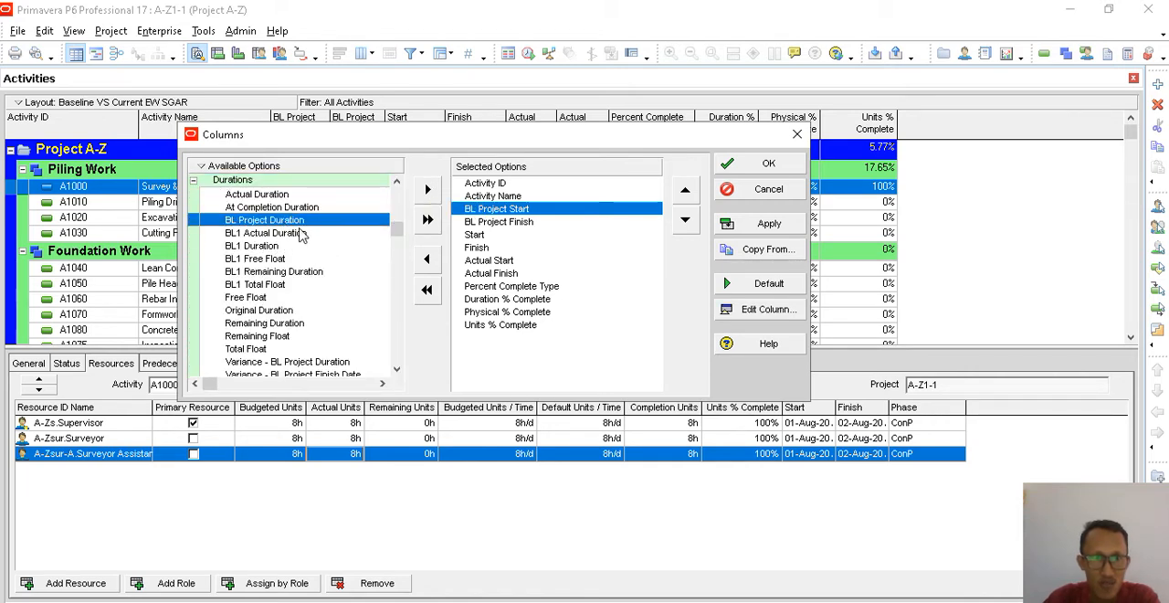
{"action": "left_click", "coordinate": [426, 190]}
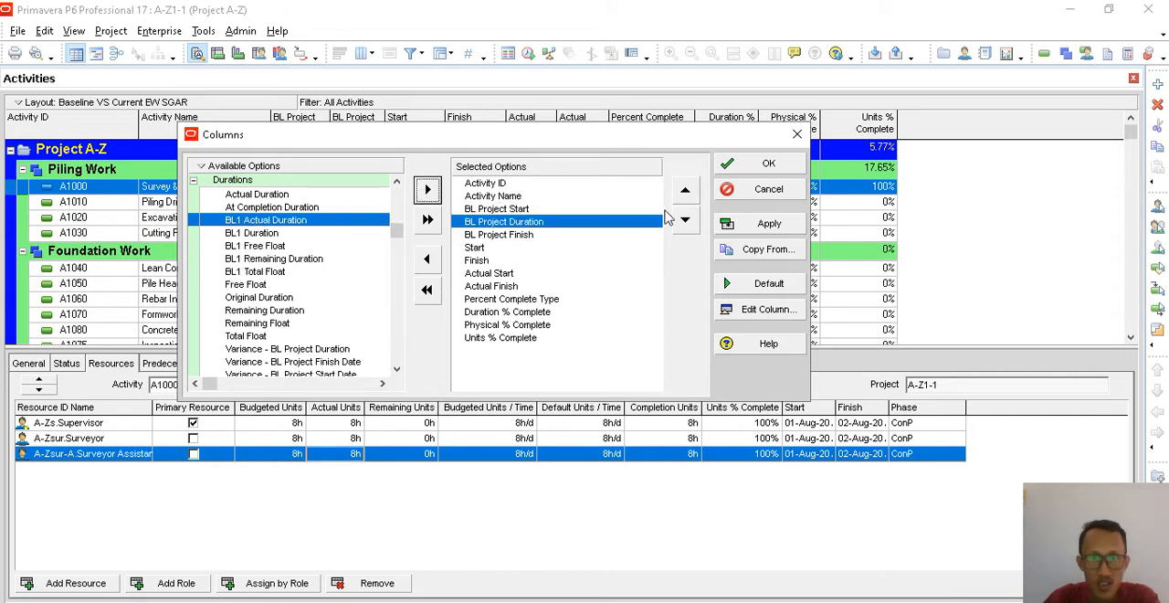
{"action": "left_click", "coordinate": [685, 192]}
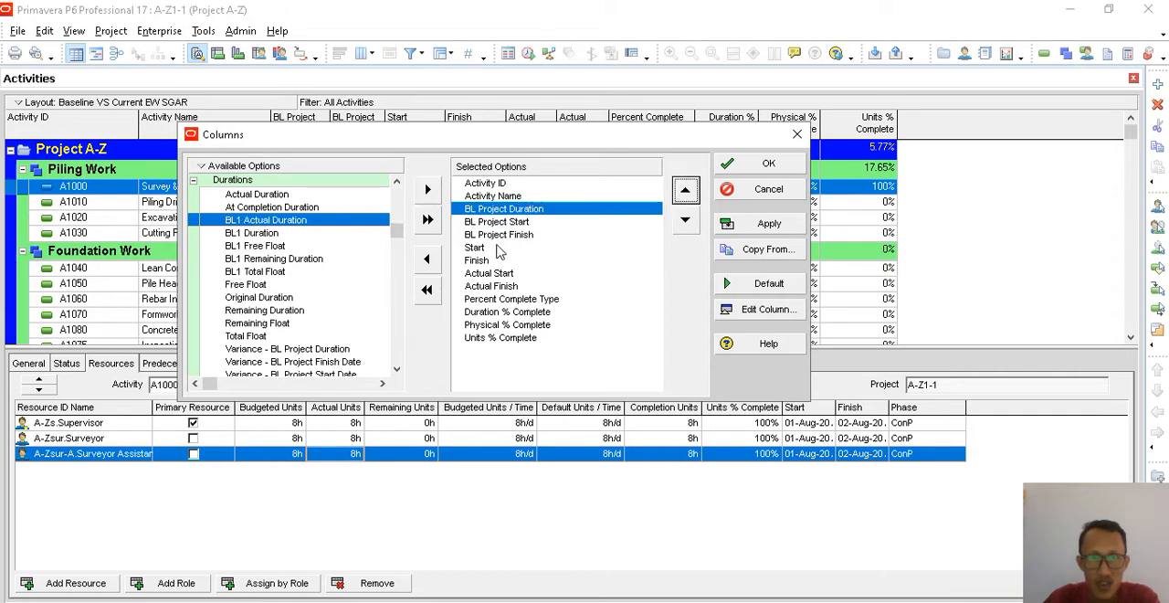
- Add the Actual Duration column to the selected columns, placed directly before Actual Start
{"action": "left_click", "coordinate": [489, 236]}
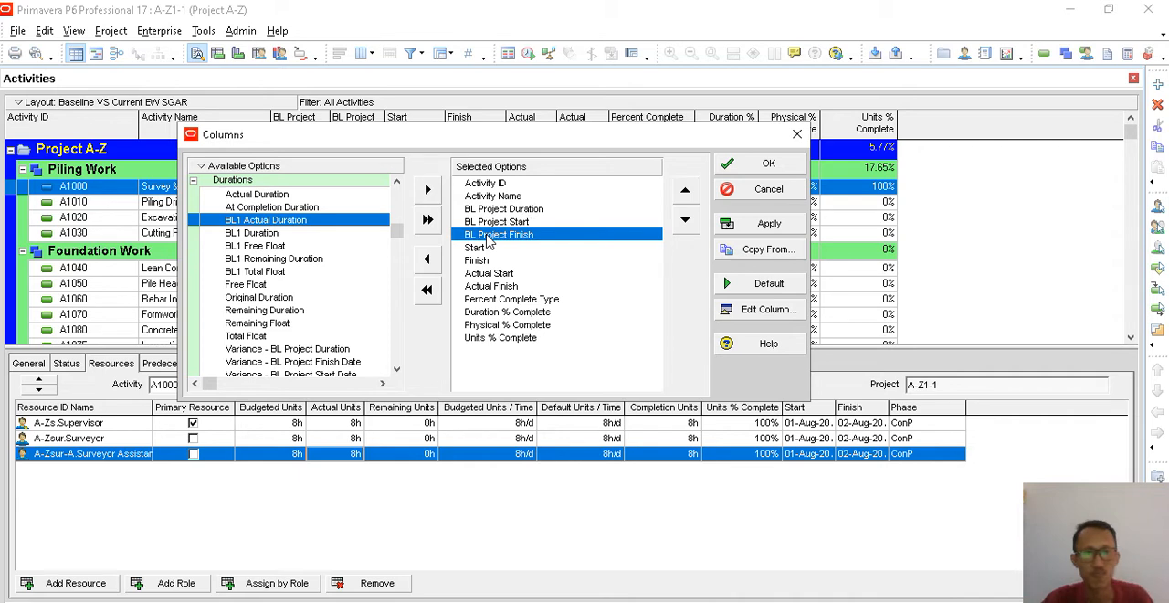
{"action": "left_click", "coordinate": [487, 286]}
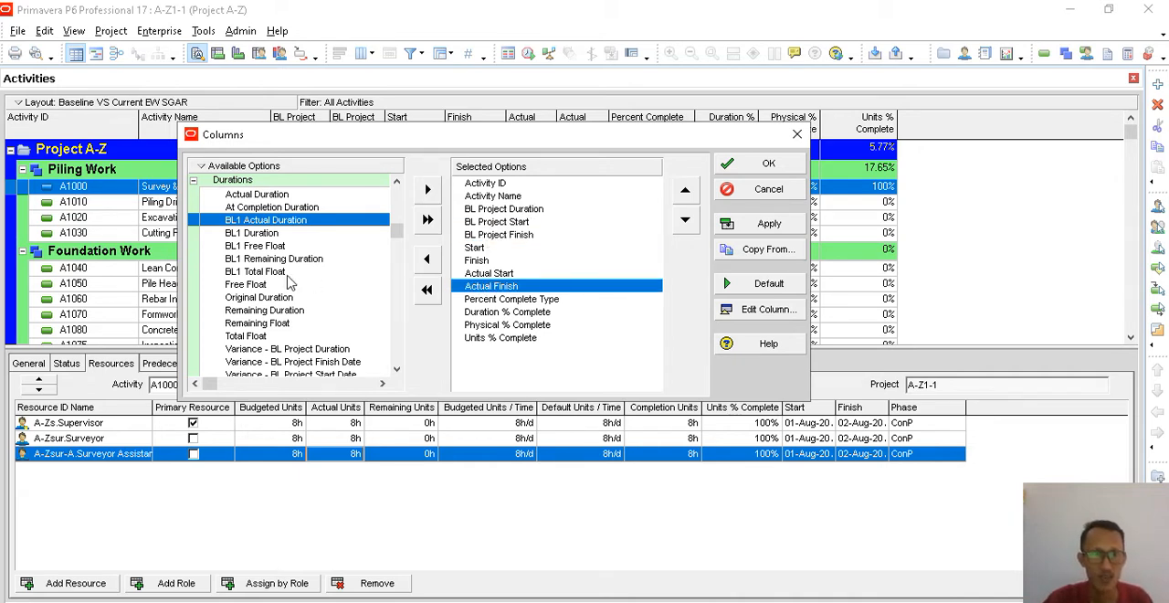
{"action": "left_click", "coordinate": [280, 197]}
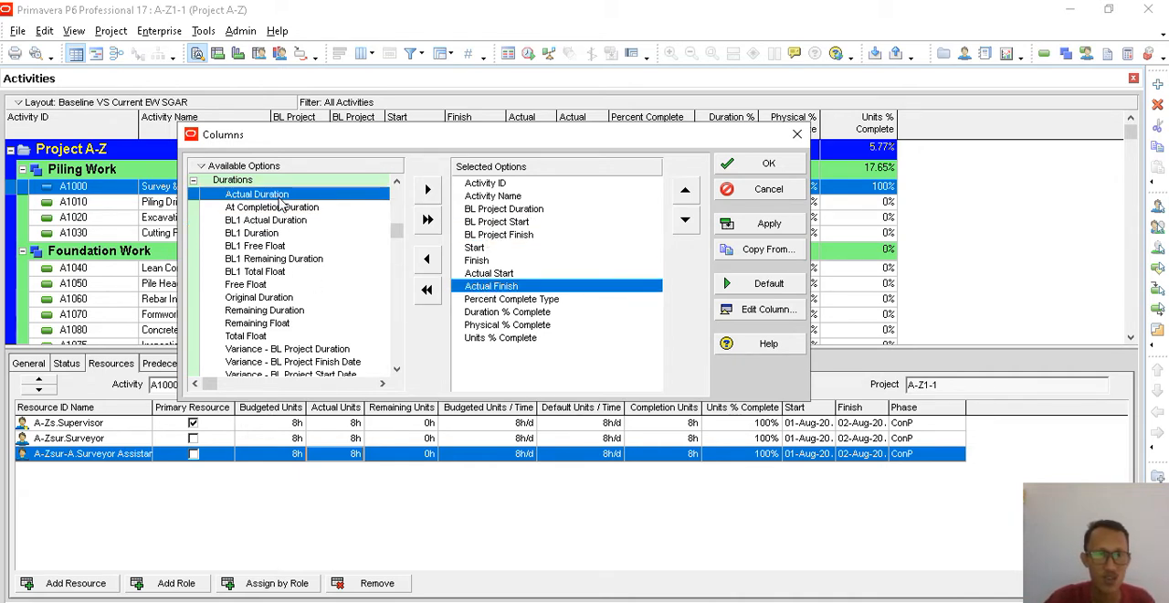
{"action": "left_click", "coordinate": [490, 273]}
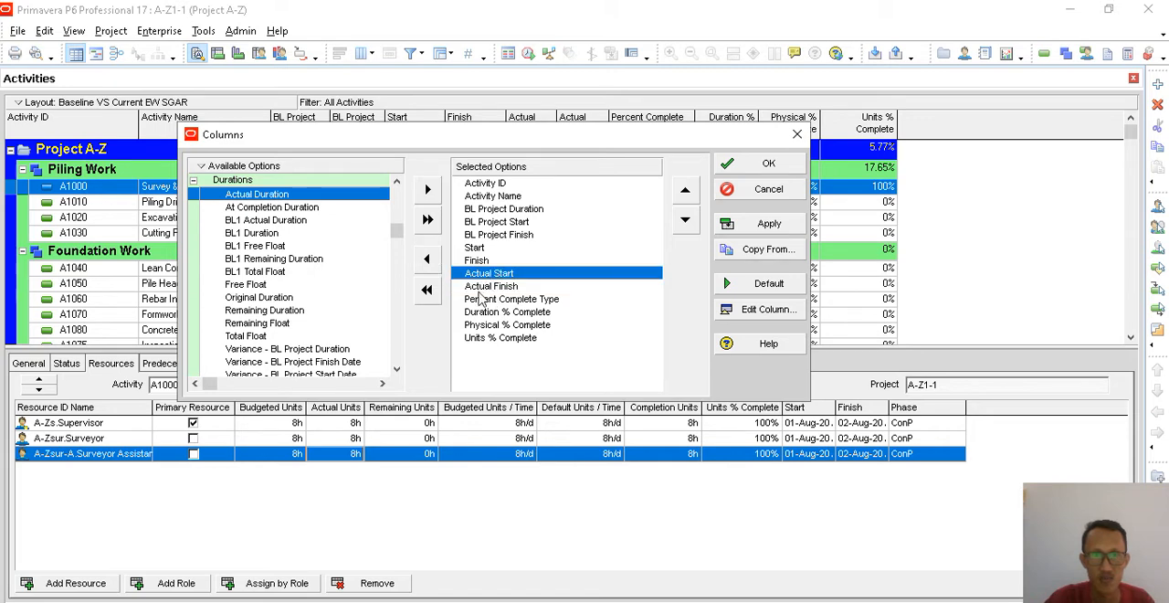
{"action": "left_click", "coordinate": [426, 190]}
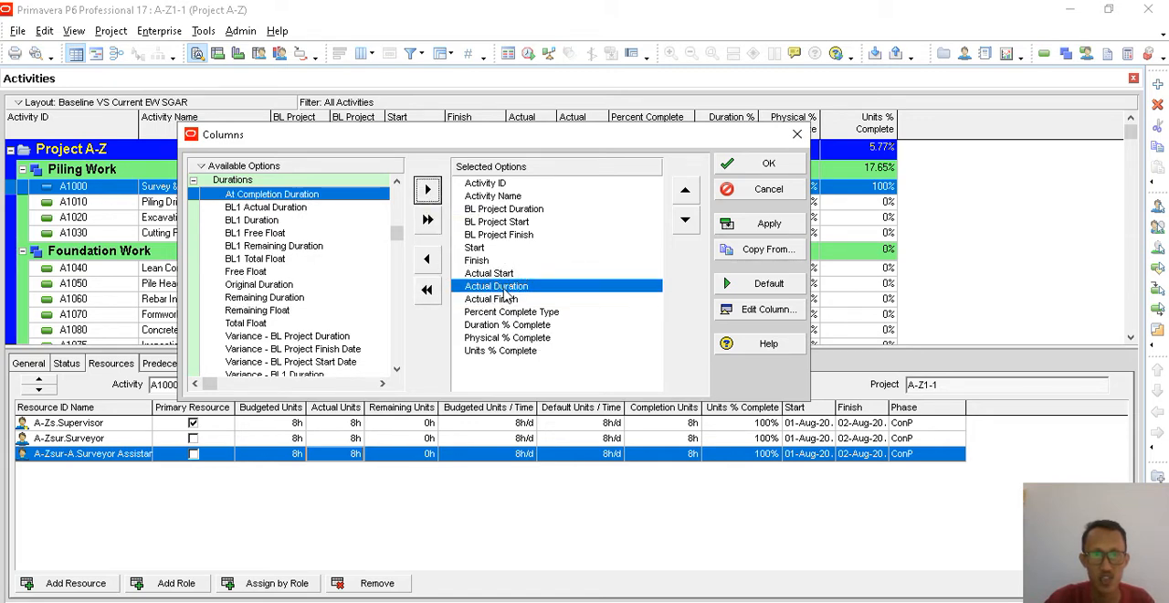
{"action": "left_click", "coordinate": [685, 190]}
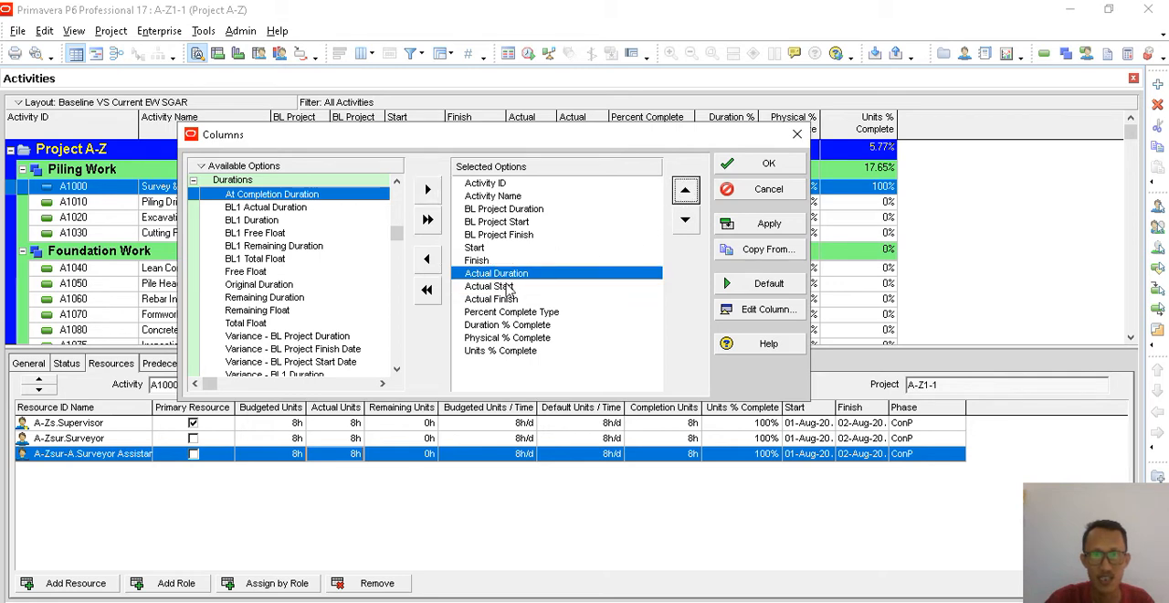
- Add the Original Duration column between BL Project Finish and Start, and apply the column changes to the activity table
{"action": "left_click", "coordinate": [506, 235]}
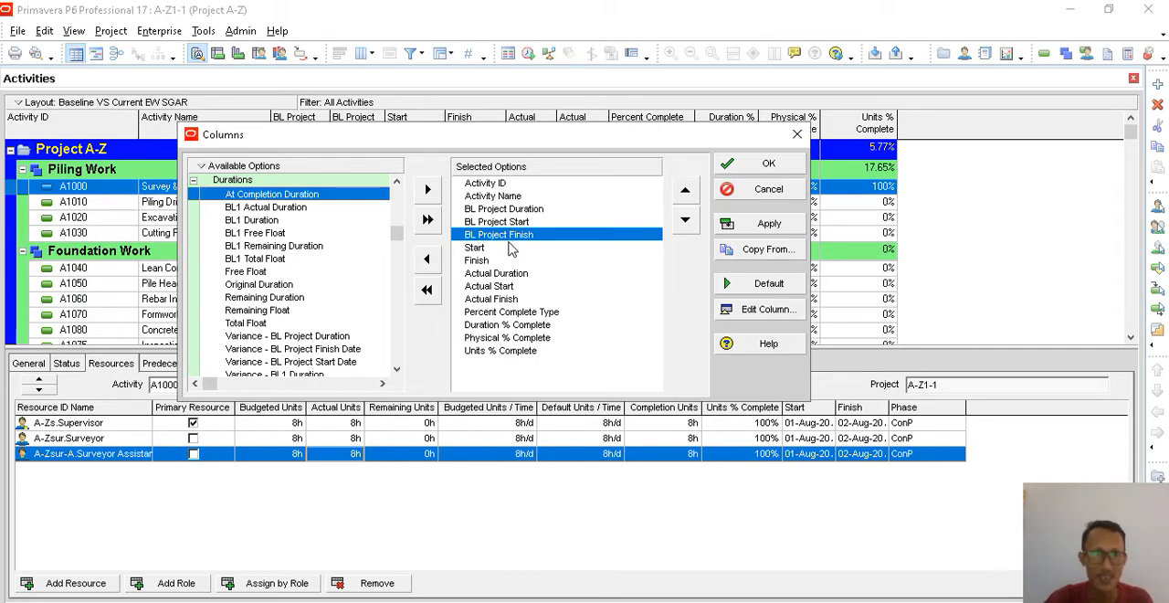
{"action": "left_click", "coordinate": [260, 220]}
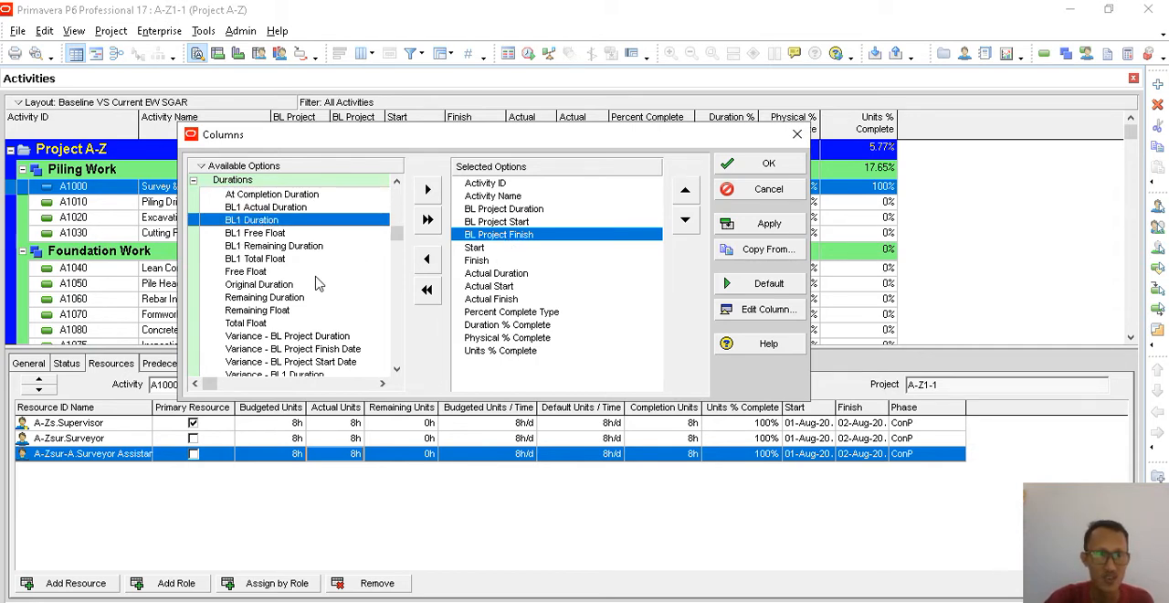
{"action": "left_click", "coordinate": [268, 298]}
{"action": "left_click", "coordinate": [267, 285]}
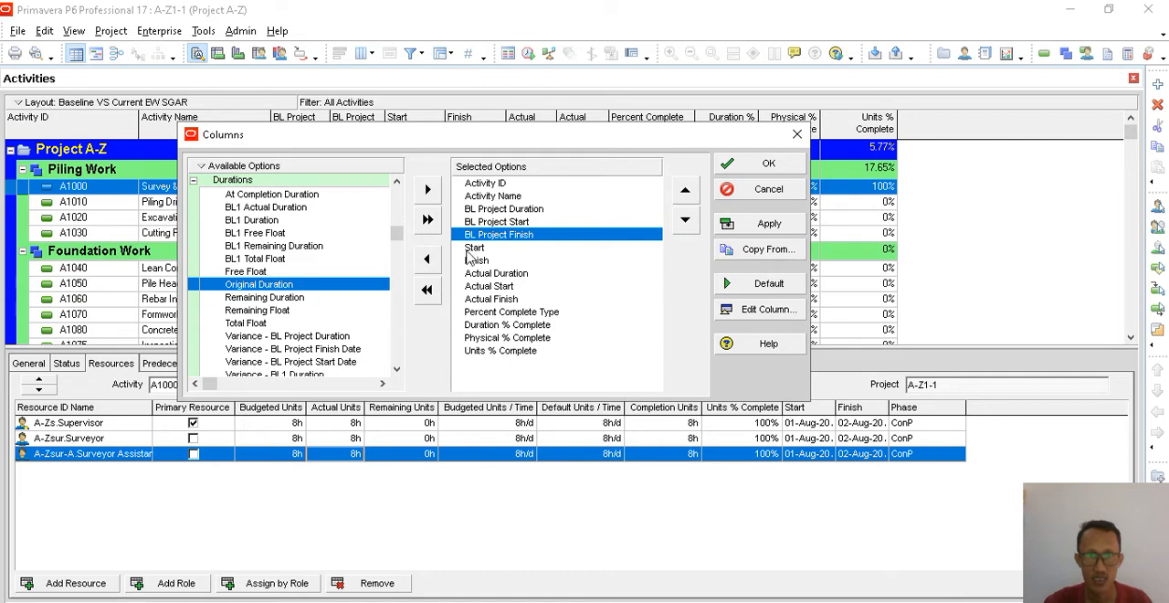
{"action": "left_click", "coordinate": [429, 191]}
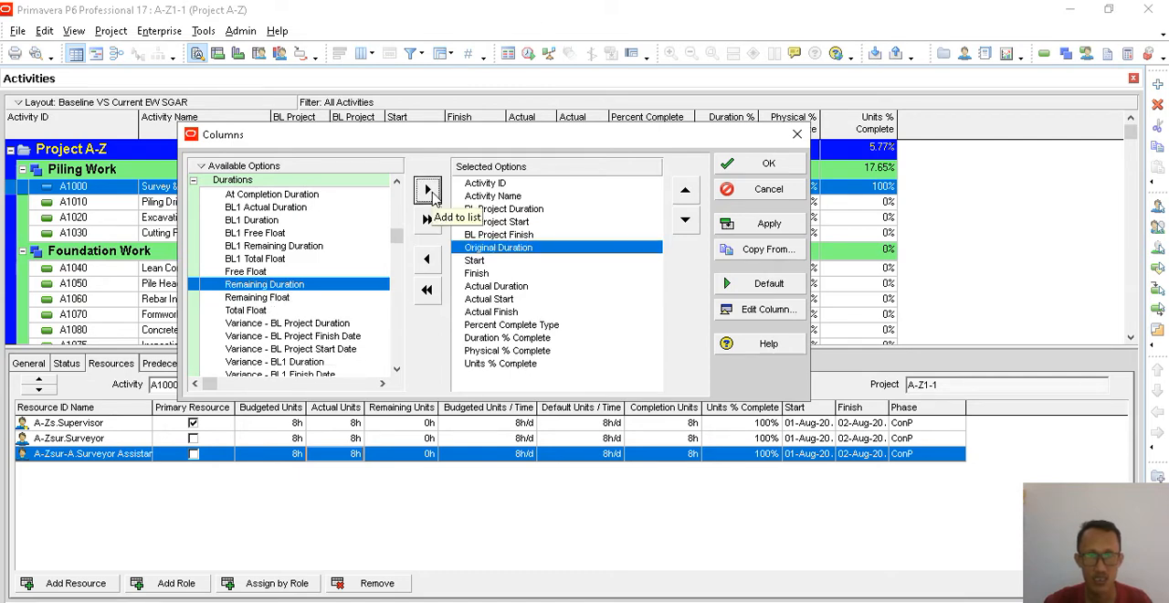
{"action": "left_click", "coordinate": [756, 228]}
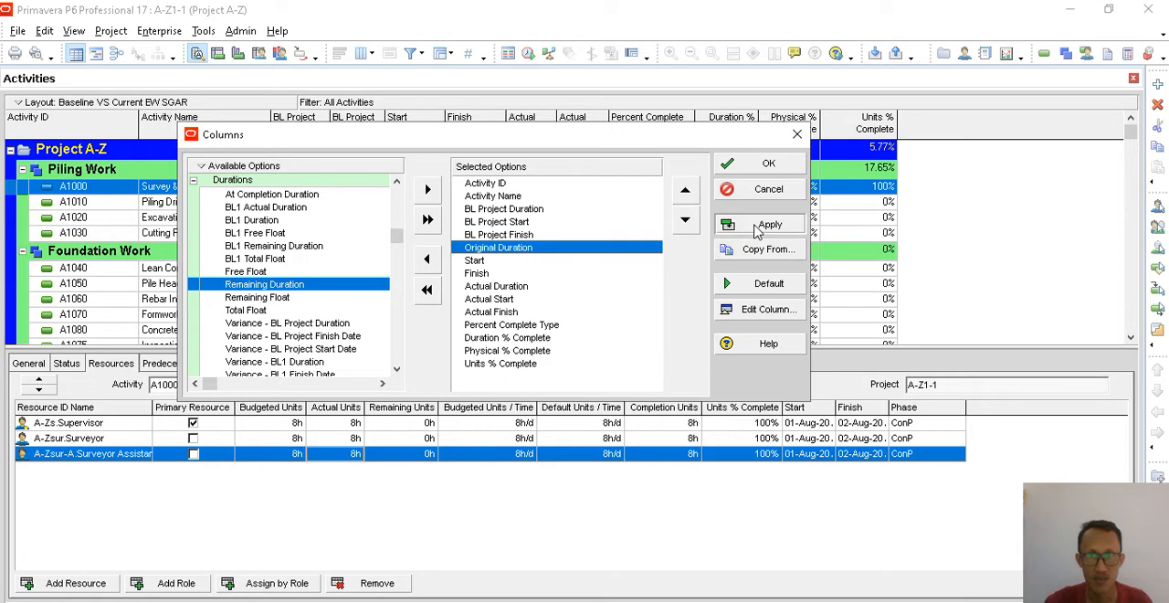
{"action": "left_click", "coordinate": [766, 170]}
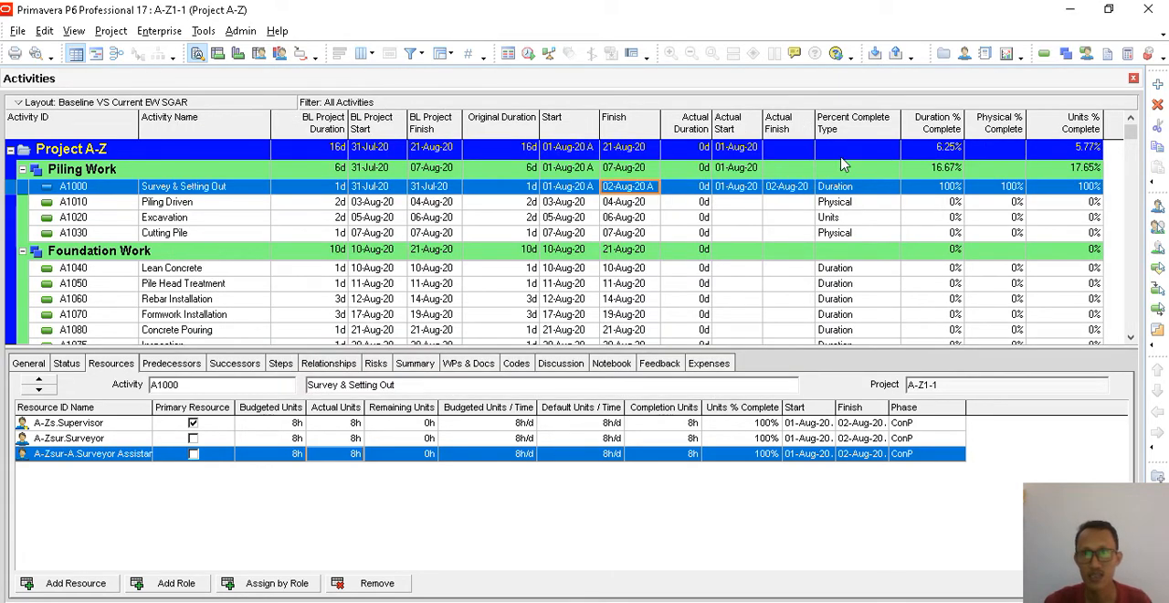
- Narrow the Percent Complete Type and Original Duration columns and check the original duration of Survey & Setting Out
{"action": "left_click_drag", "start_coordinate": [899, 131], "coordinate": [875, 132]}
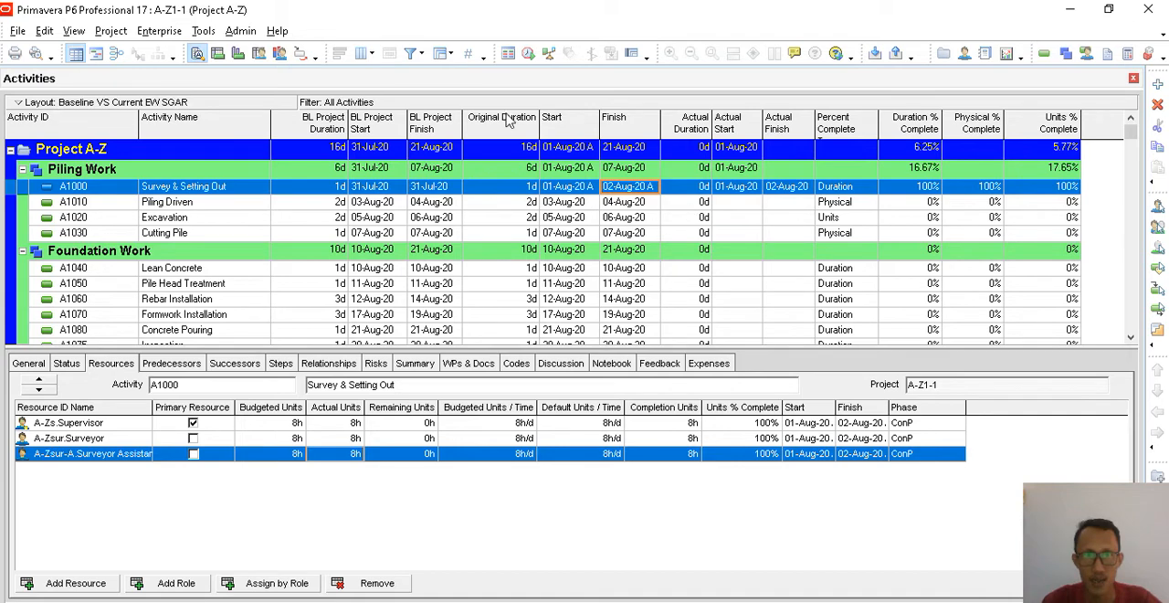
{"action": "left_click_drag", "start_coordinate": [540, 124], "coordinate": [511, 131]}
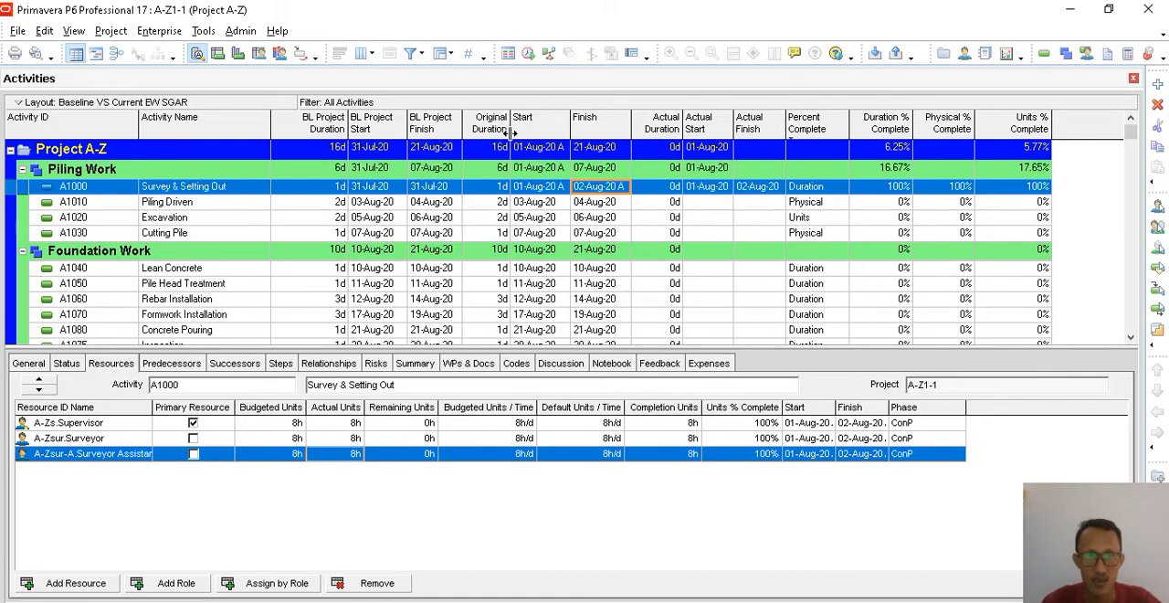
{"action": "left_click", "coordinate": [499, 189]}
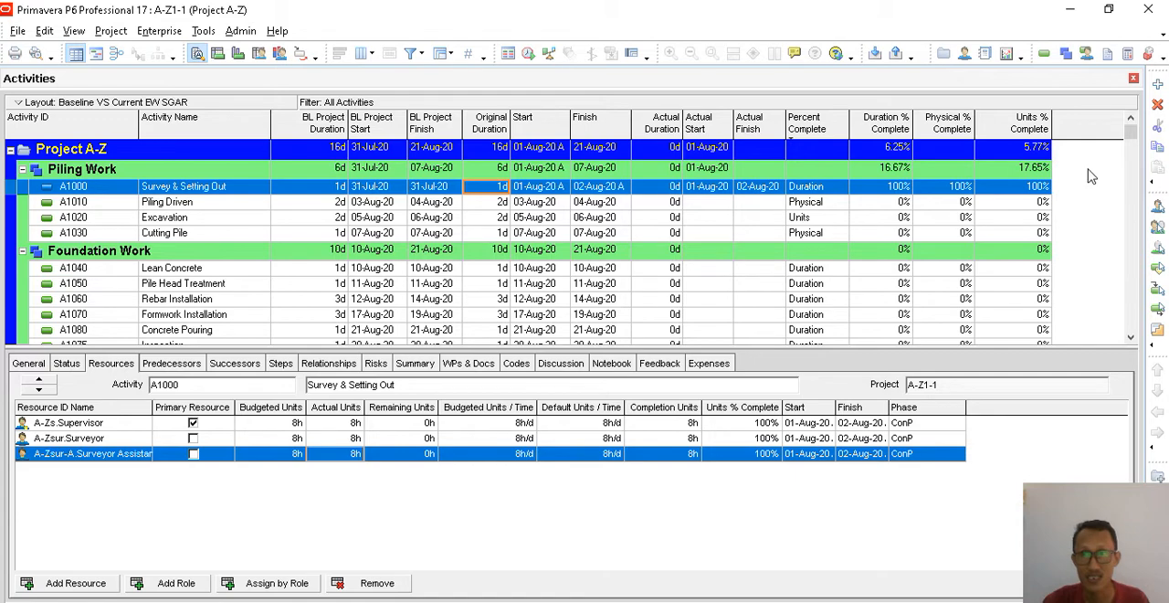
- Add the Calendar column after Units % Complete in the activity table's column selection and accept the change
{"action": "left_click", "coordinate": [363, 53]}
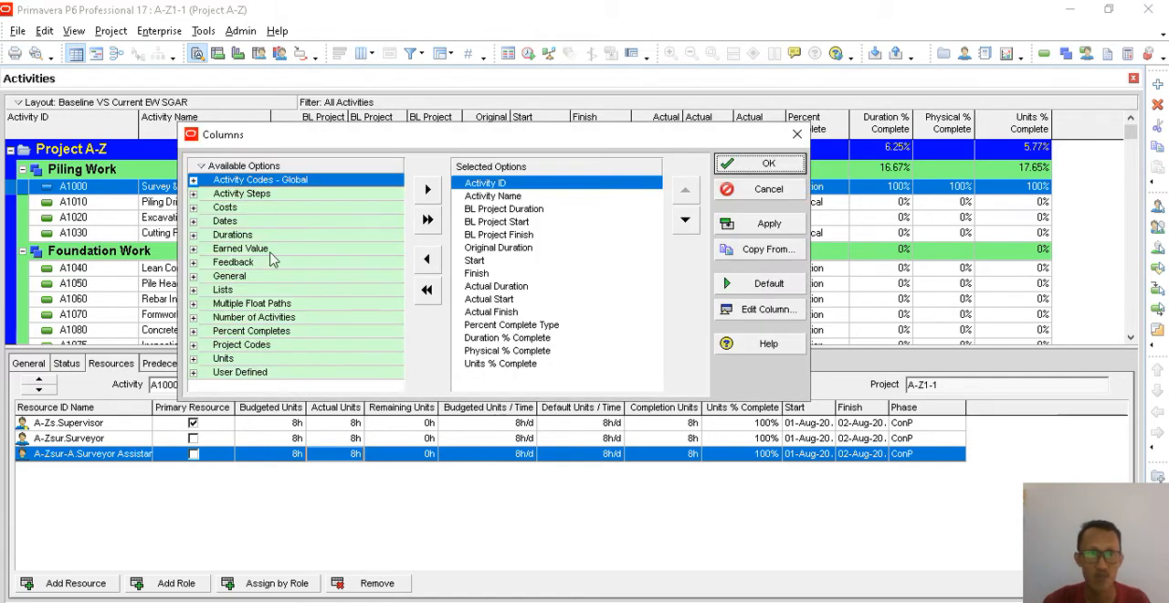
{"action": "left_click", "coordinate": [194, 275]}
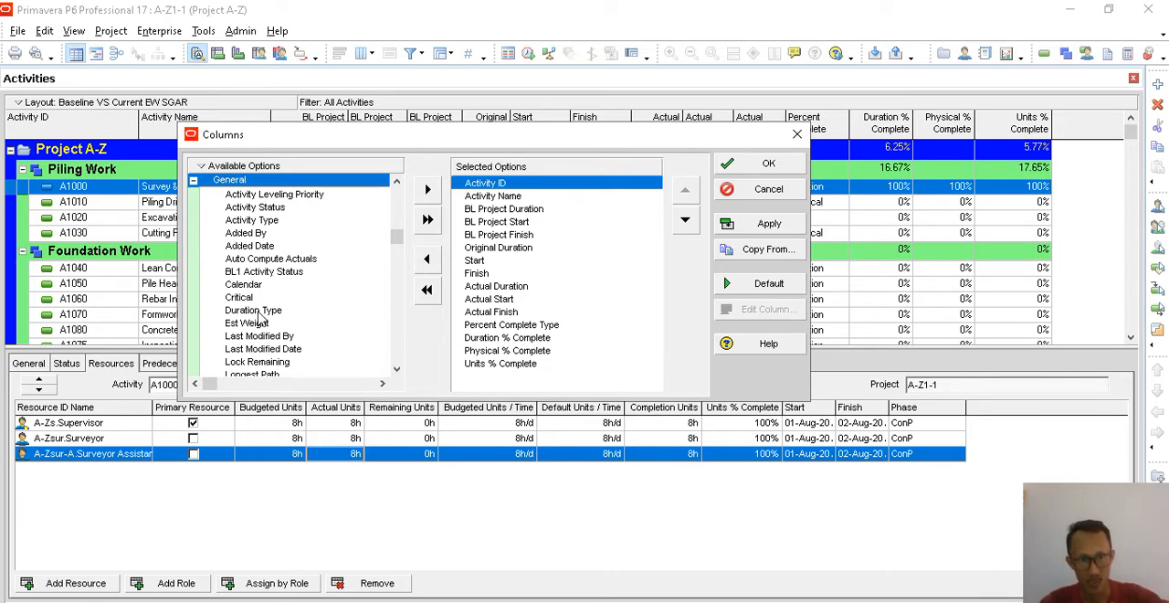
{"action": "left_click", "coordinate": [245, 286]}
{"action": "left_click", "coordinate": [484, 363]}
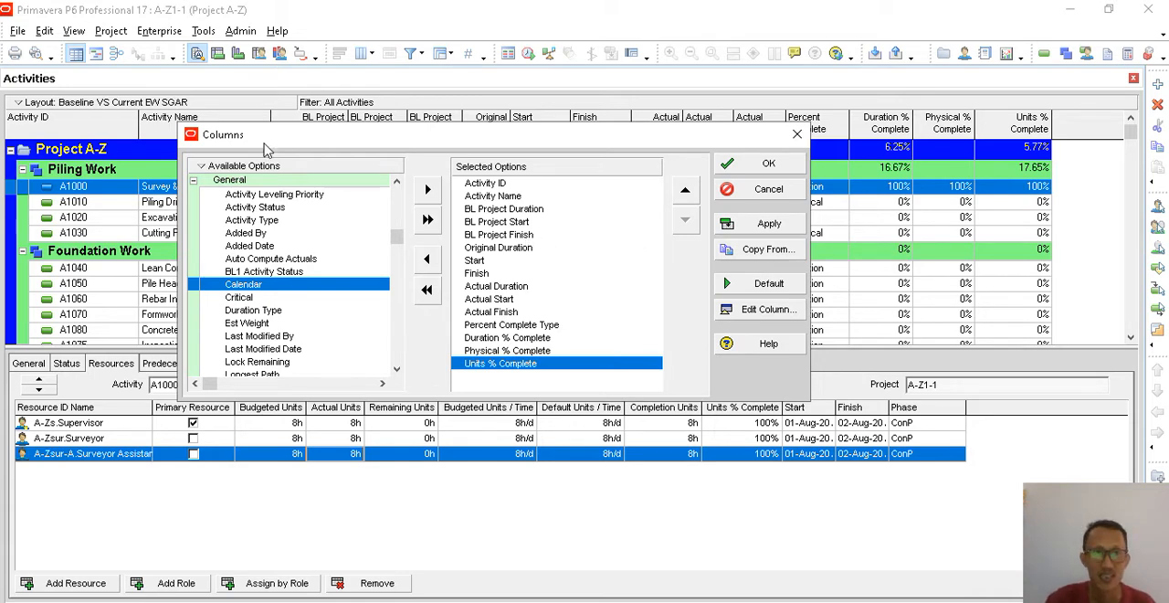
{"action": "left_click", "coordinate": [427, 189]}
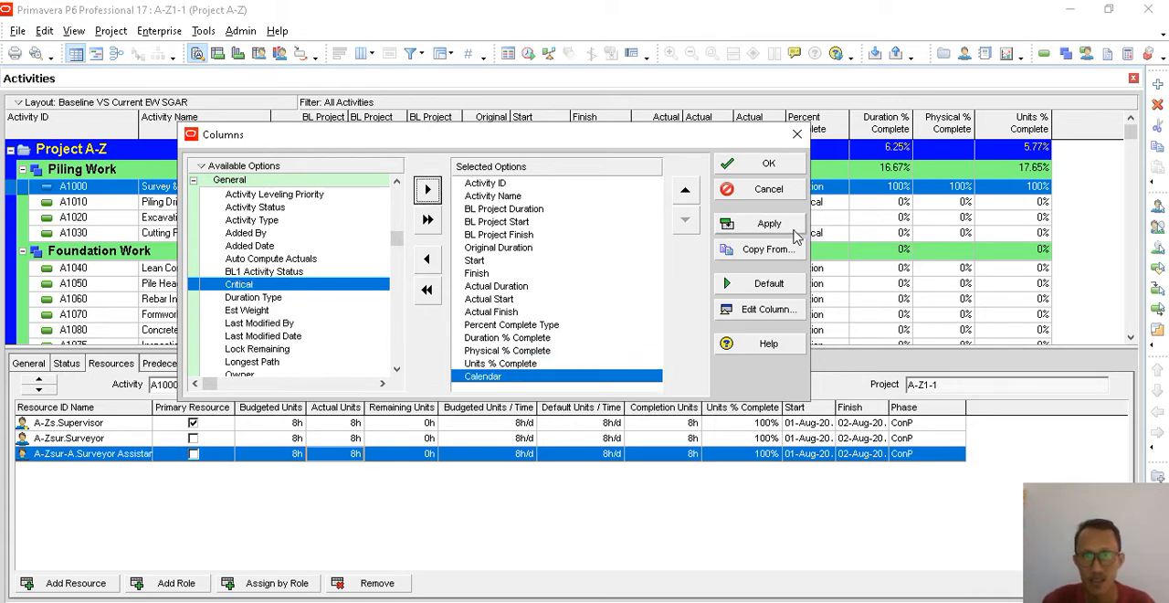
{"action": "left_click", "coordinate": [735, 167]}
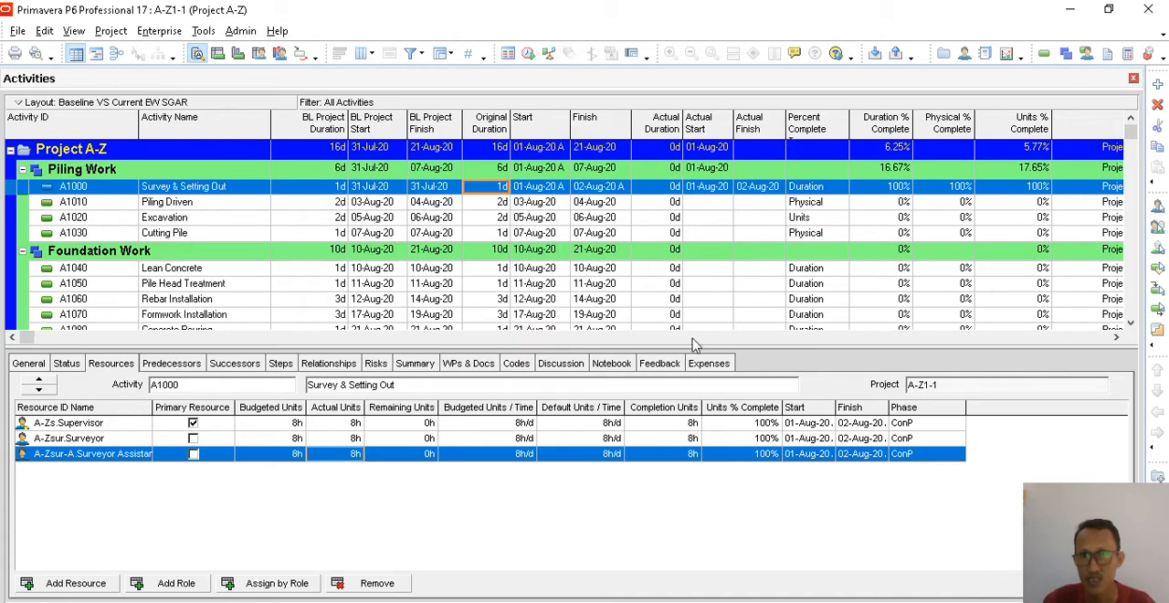
- Narrow the Calendar and Units % Complete columns so the whole table fits, and check the calendar assigned to Survey & Setting Out
{"action": "left_click", "coordinate": [1114, 338]}
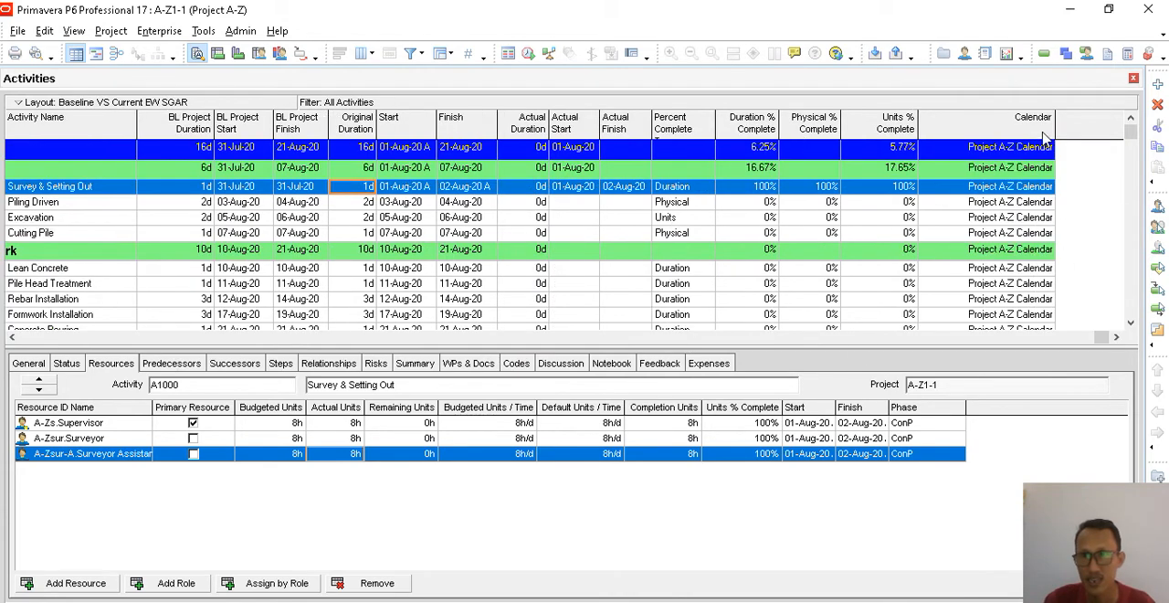
{"action": "left_click_drag", "start_coordinate": [1012, 135], "coordinate": [1014, 135]}
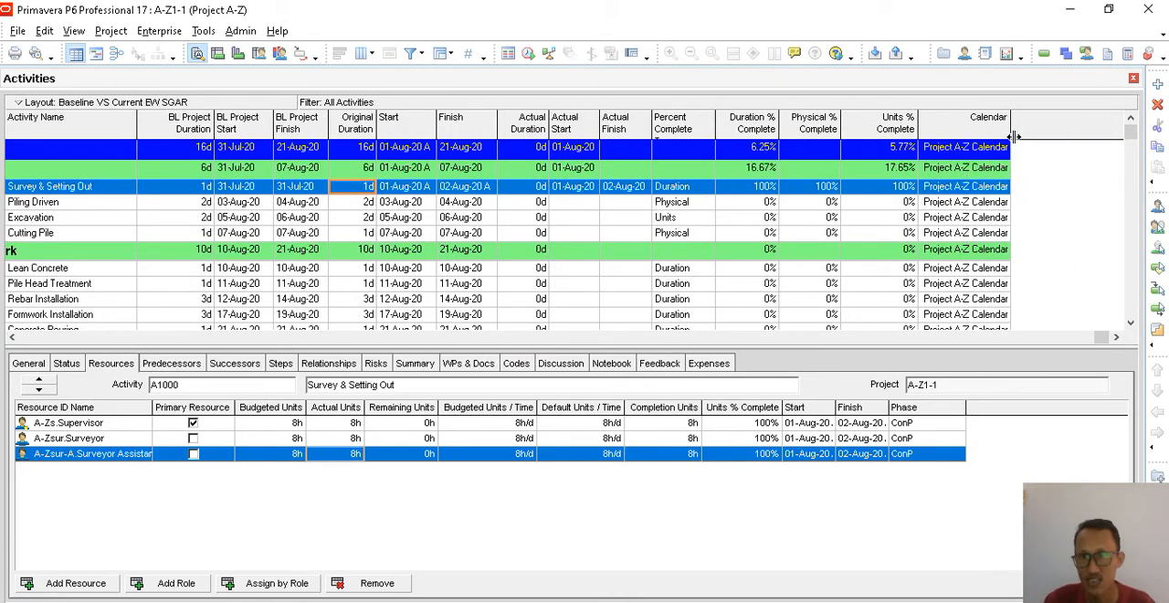
{"action": "left_click", "coordinate": [12, 337]}
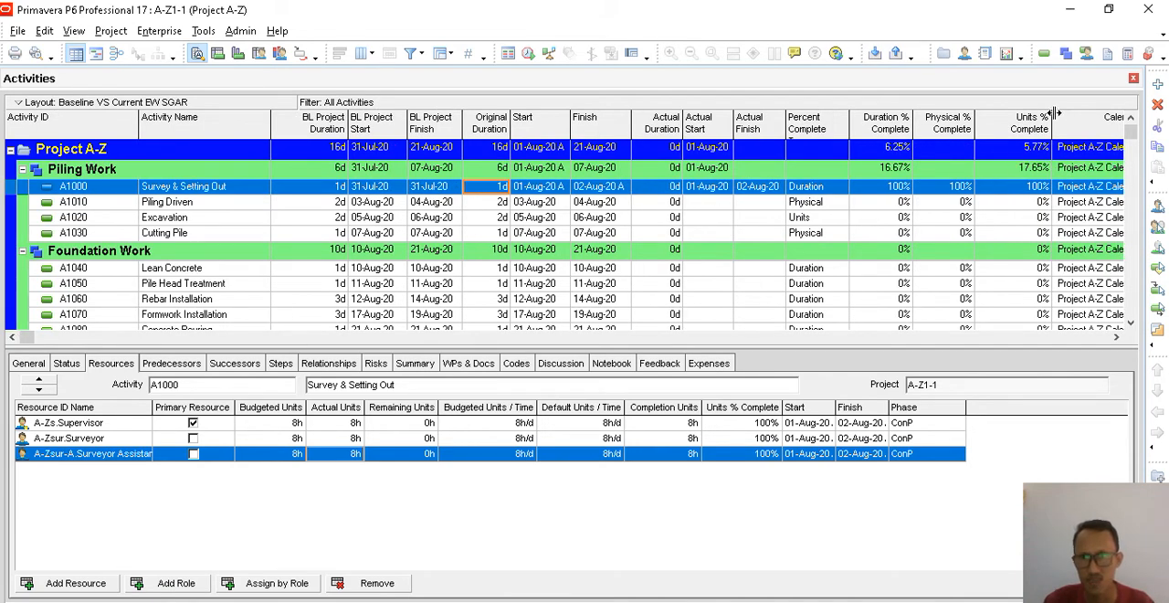
{"action": "left_click_drag", "start_coordinate": [1043, 111], "coordinate": [1029, 115]}
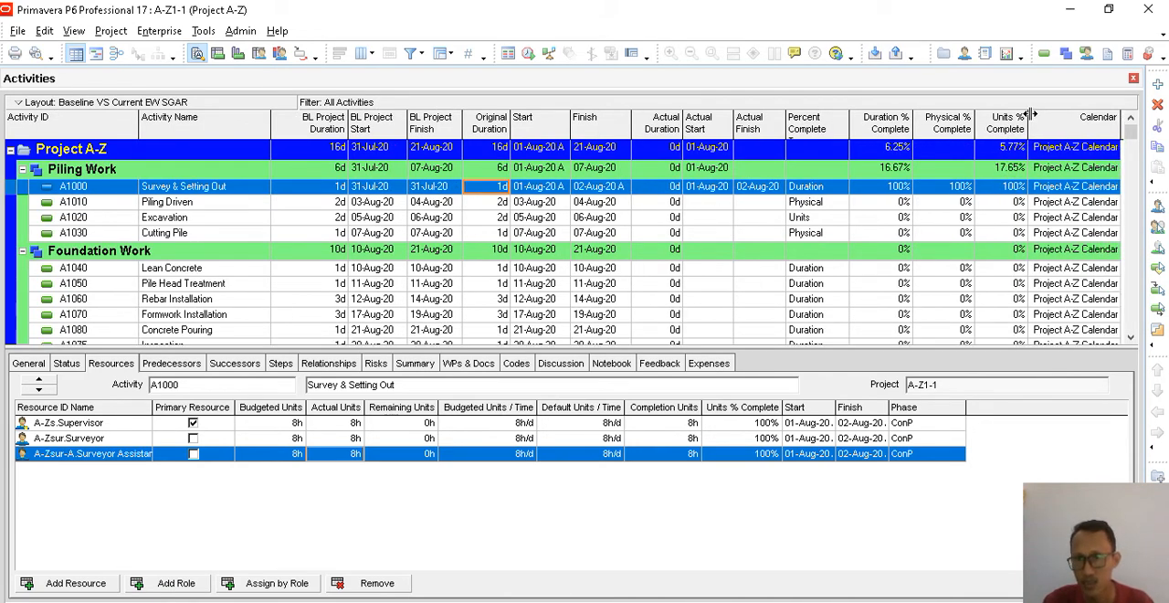
{"action": "left_click", "coordinate": [1074, 188]}
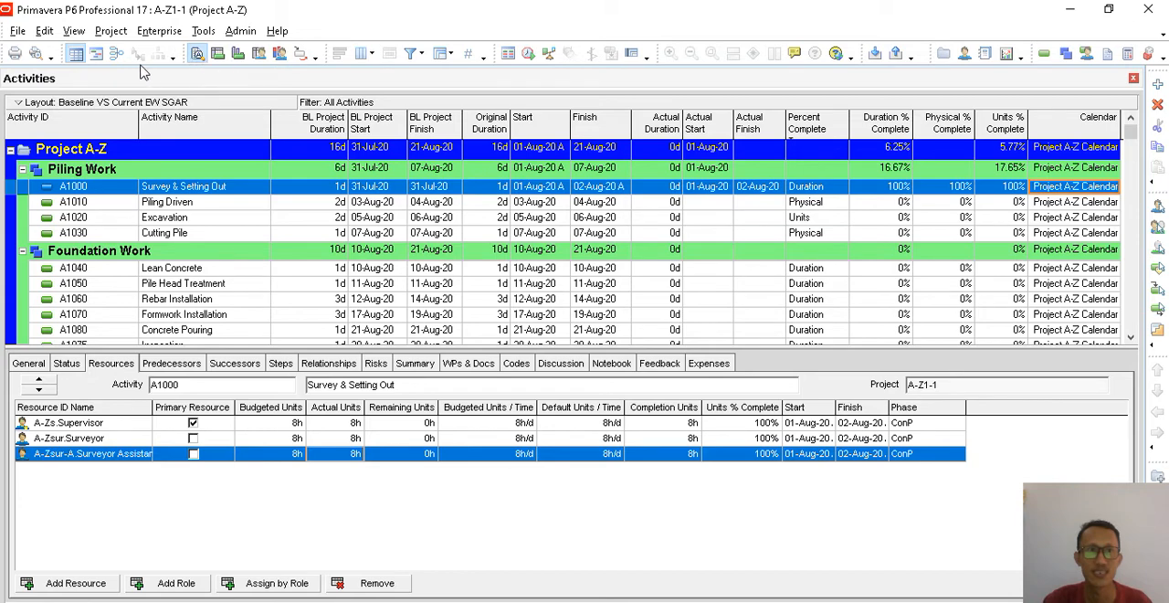
- Check the Gantt bar and actual dates of Survey & Setting Out in the Gantt chart view, and return to the activity table
{"action": "left_click", "coordinate": [94, 53]}
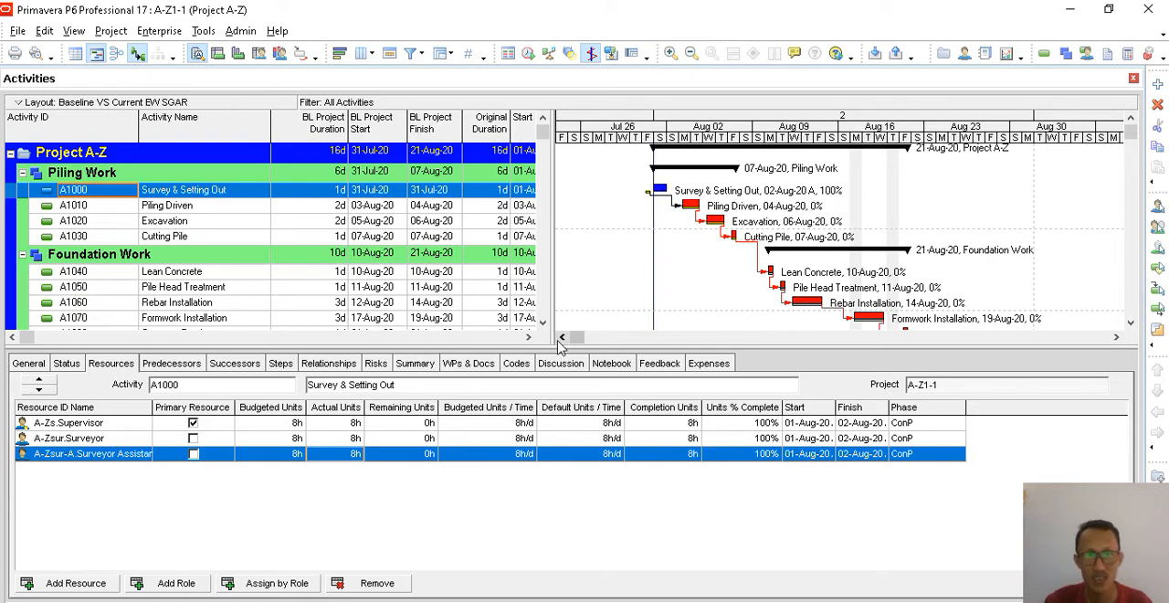
{"action": "left_click", "coordinate": [528, 337]}
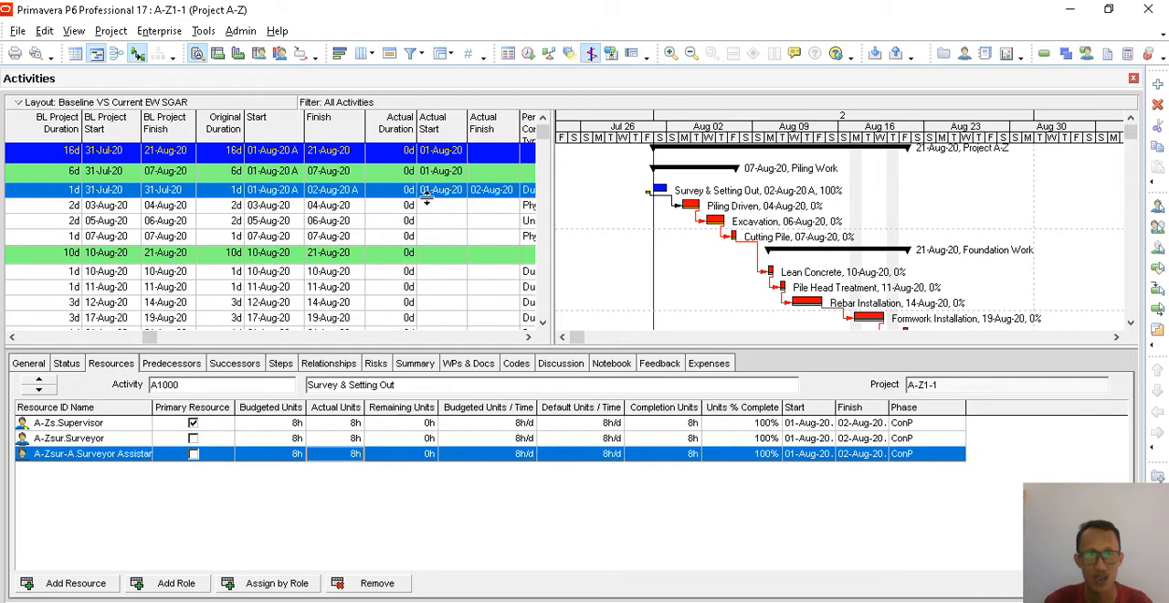
{"action": "left_click", "coordinate": [491, 194]}
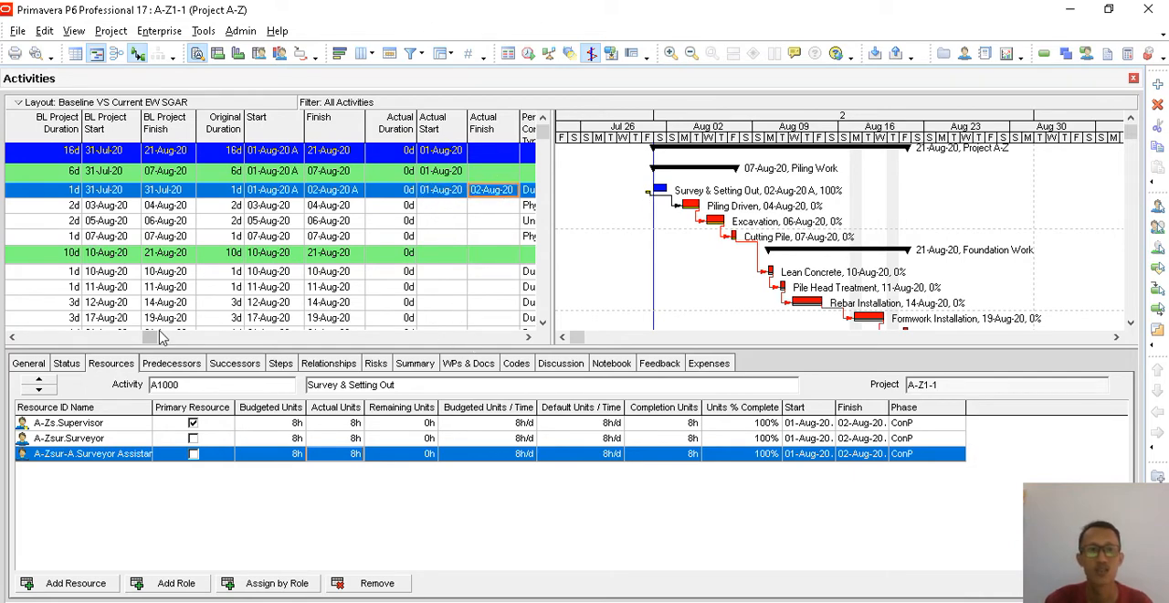
{"action": "left_click", "coordinate": [13, 337]}
{"action": "left_click", "coordinate": [13, 337]}
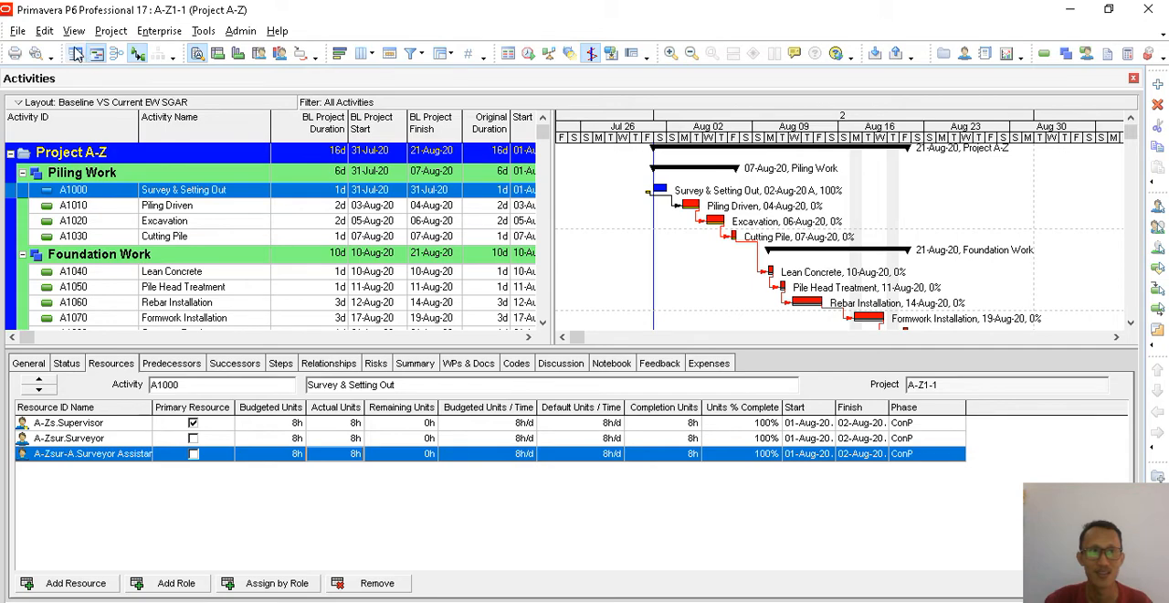
{"action": "left_click", "coordinate": [77, 52]}
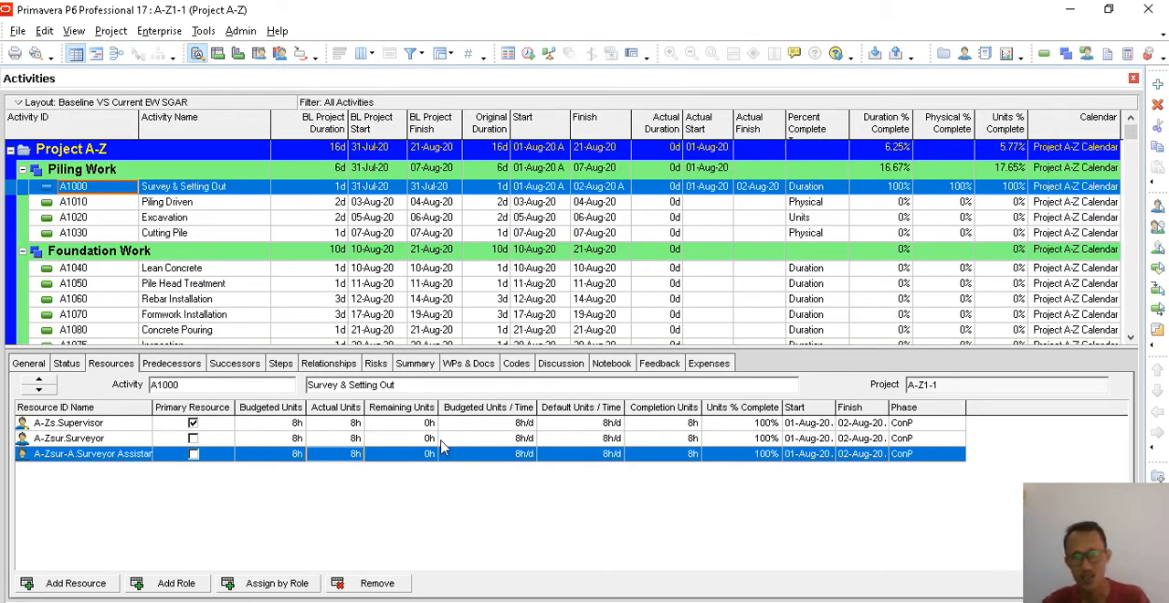
- Set the actual units of the Supervisor, Surveyor and Surveyor Assistant on Survey & Setting Out to 16h each
{"action": "left_click", "coordinate": [356, 424]}
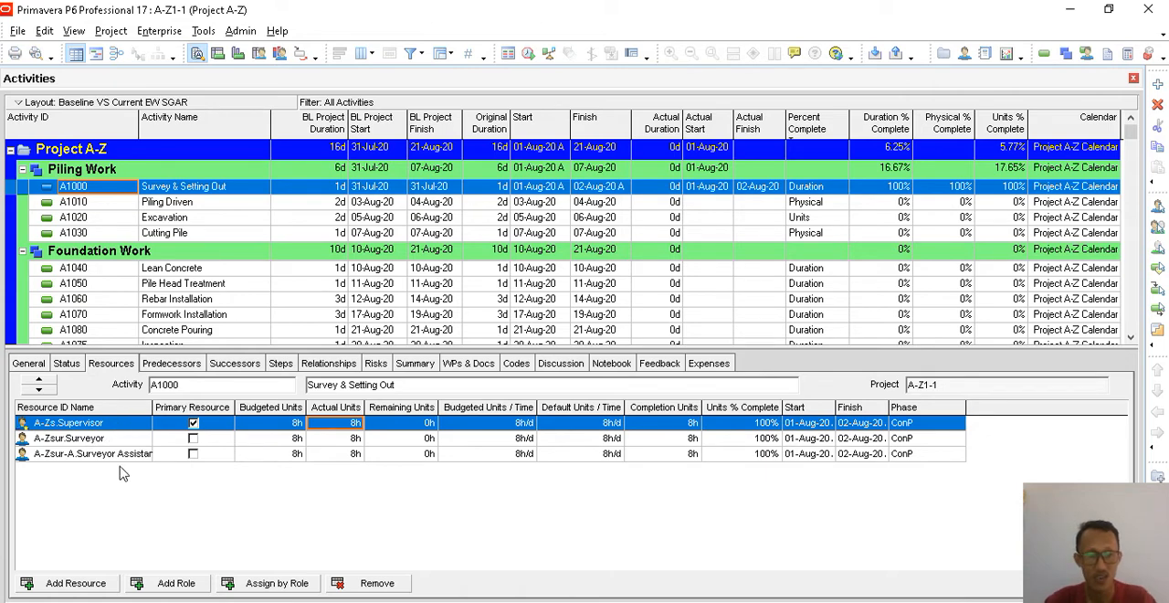
{"action": "left_click", "coordinate": [349, 438]}
{"action": "key", "text": "Up"}
{"action": "type", "text": "16"}
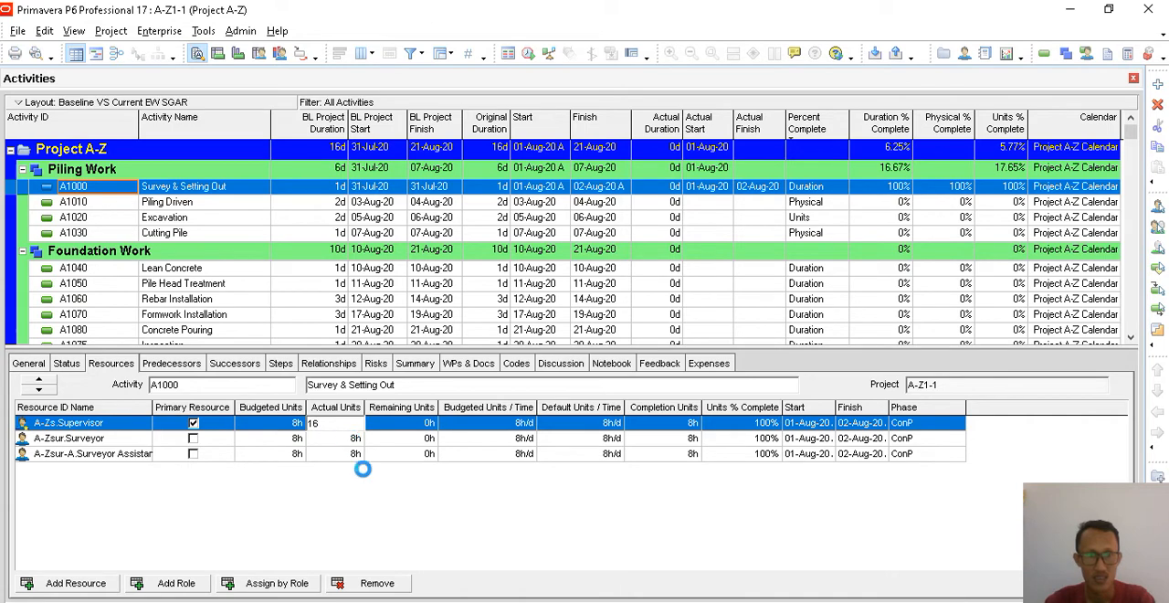
{"action": "left_click", "coordinate": [349, 439]}
{"action": "type", "text": "16"}
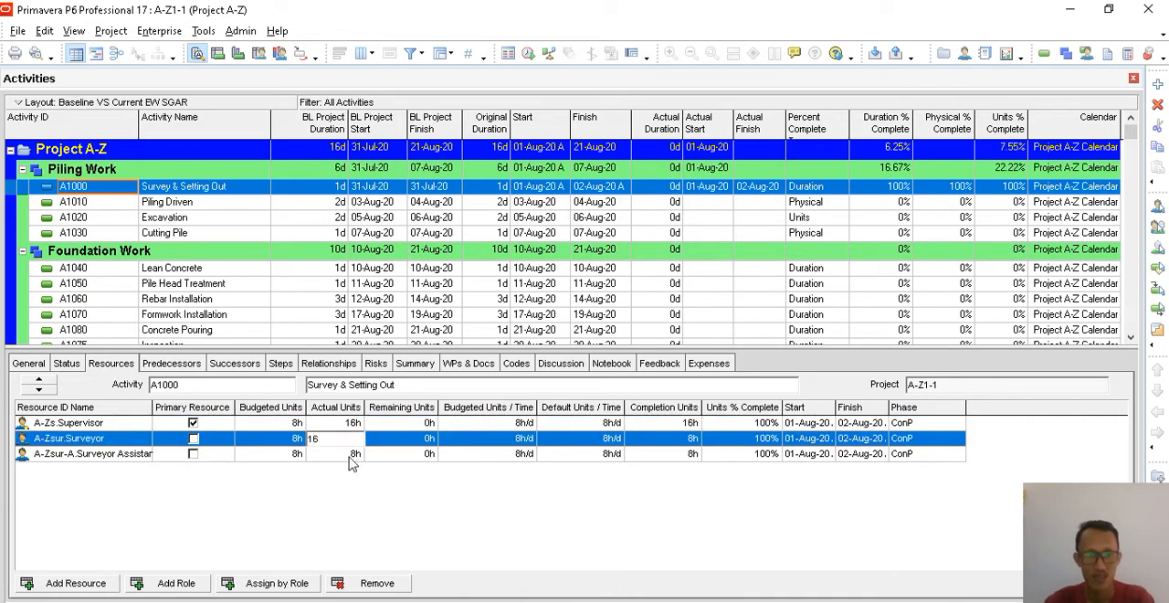
{"action": "key", "text": "Down"}
{"action": "type", "text": "16"}
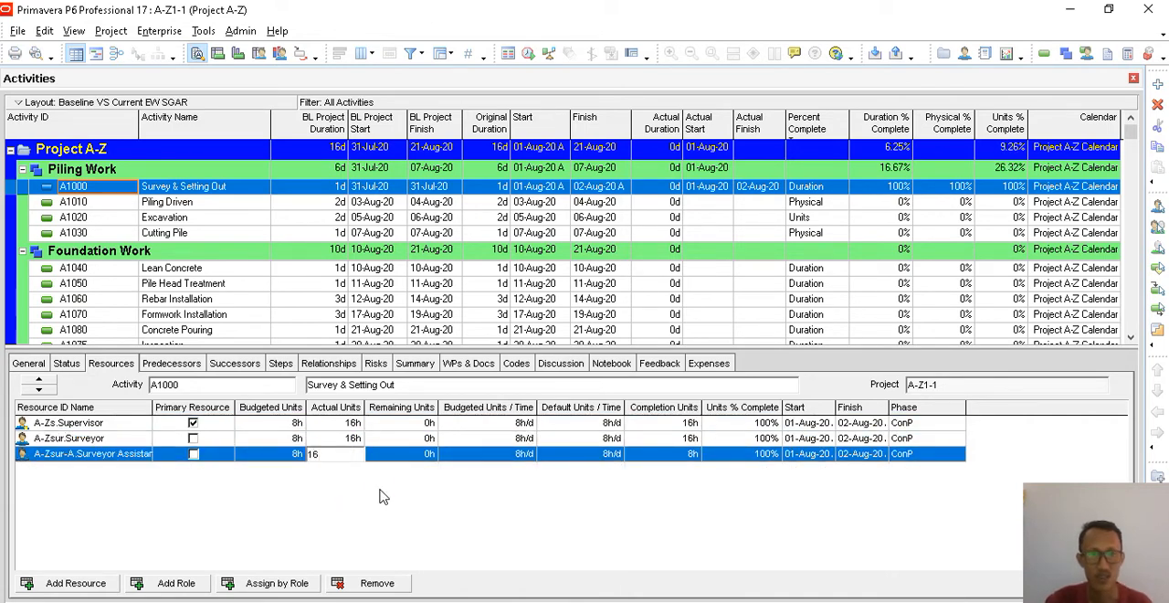
{"action": "key", "text": "Return"}
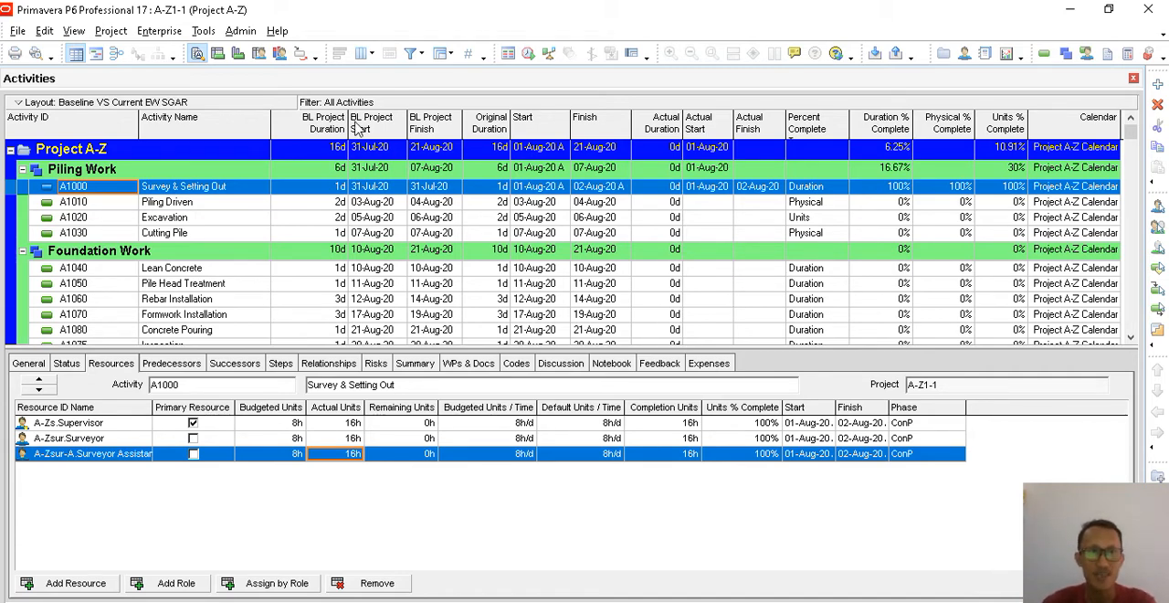
- Display the activity usage profile with its legend moved aside, and add the cumulative Planned Value and Earned Value Labor Units curves
{"action": "left_click", "coordinate": [239, 57]}
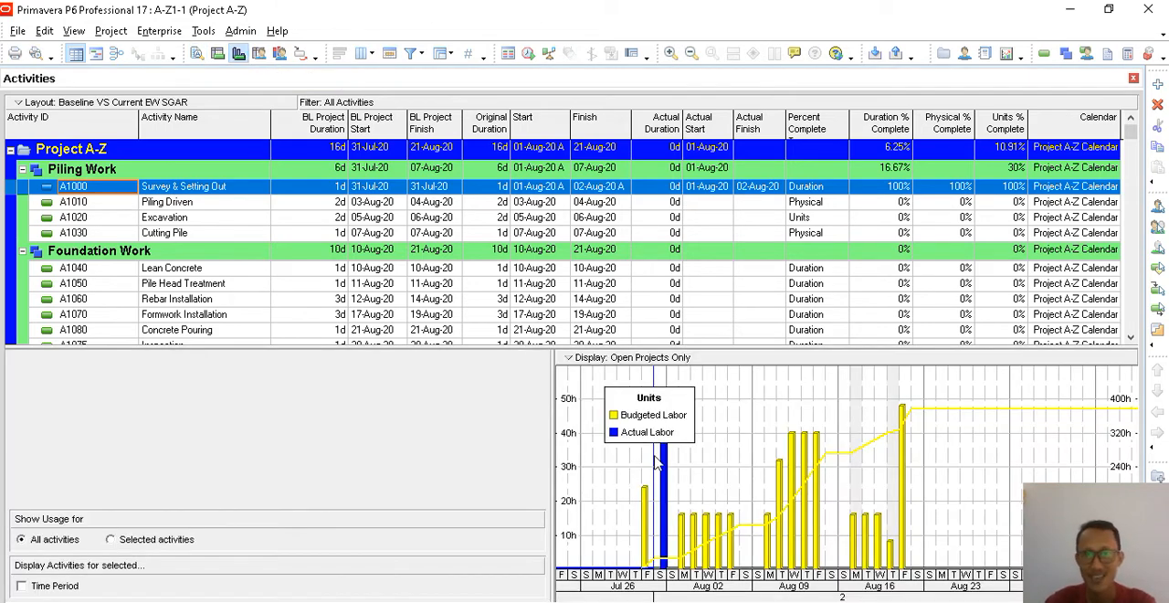
{"action": "left_click_drag", "start_coordinate": [659, 402], "coordinate": [770, 389]}
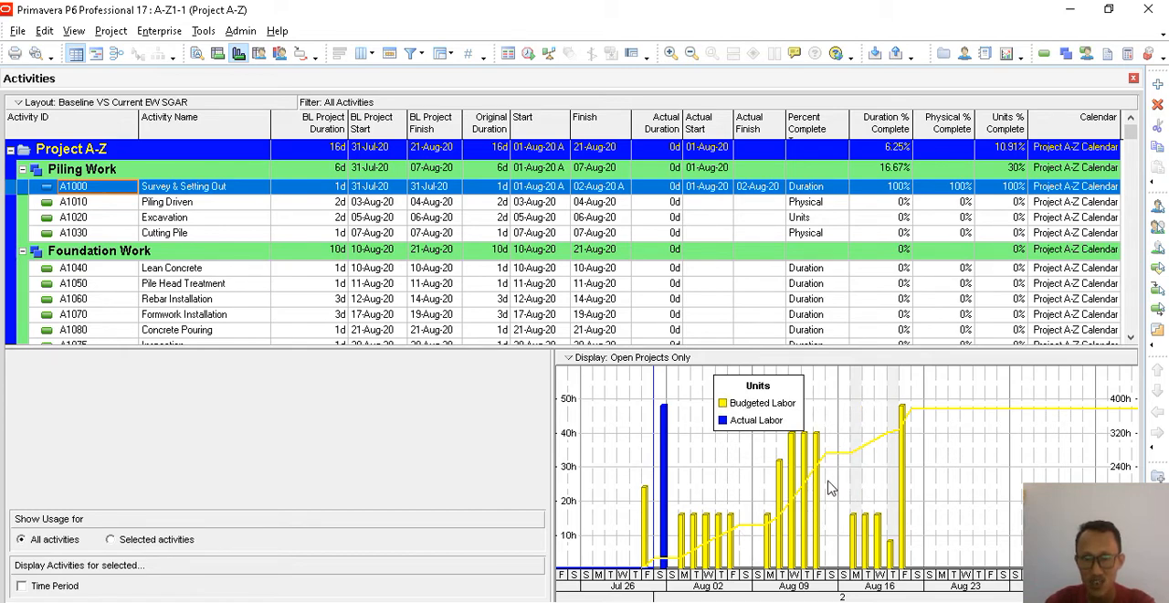
{"action": "right_click", "coordinate": [864, 395]}
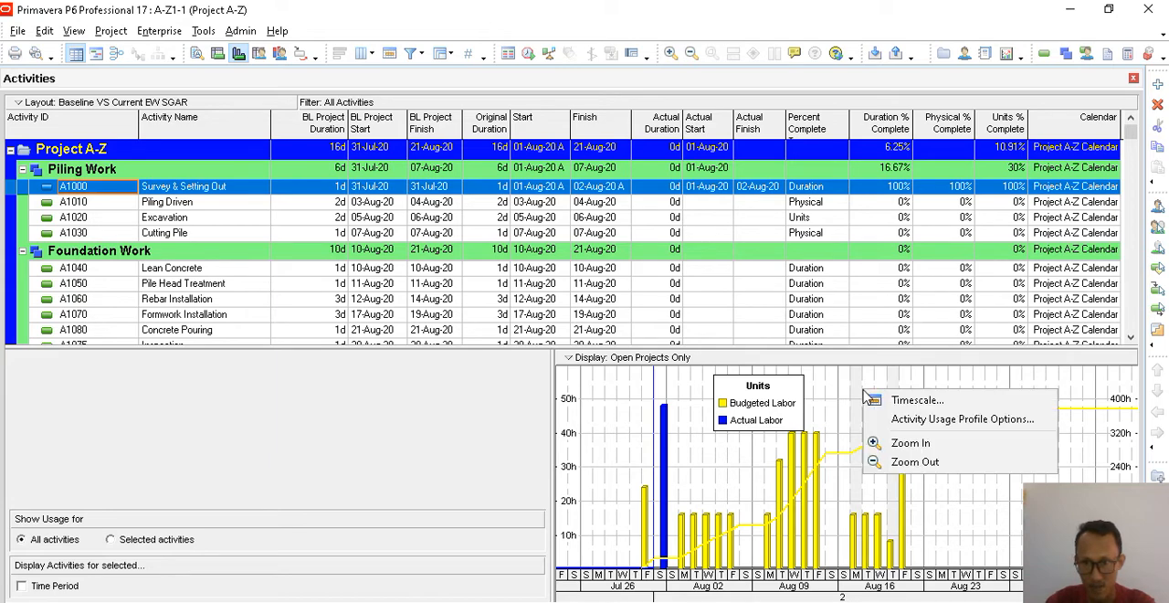
{"action": "left_click", "coordinate": [938, 419]}
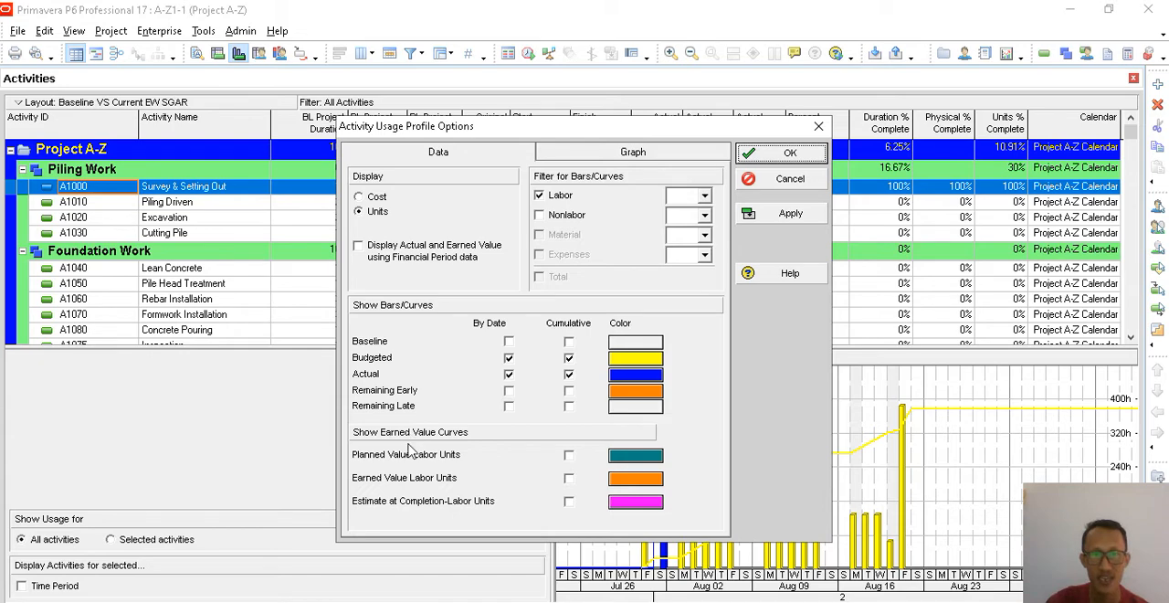
{"action": "left_click", "coordinate": [568, 455]}
{"action": "left_click", "coordinate": [568, 477]}
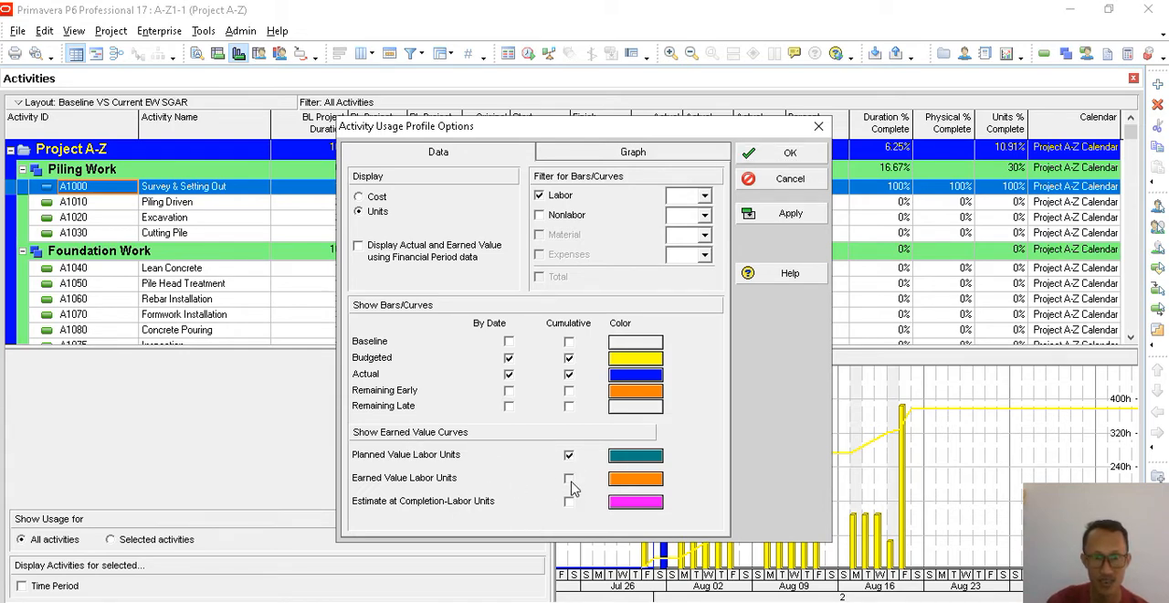
{"action": "left_click", "coordinate": [569, 502]}
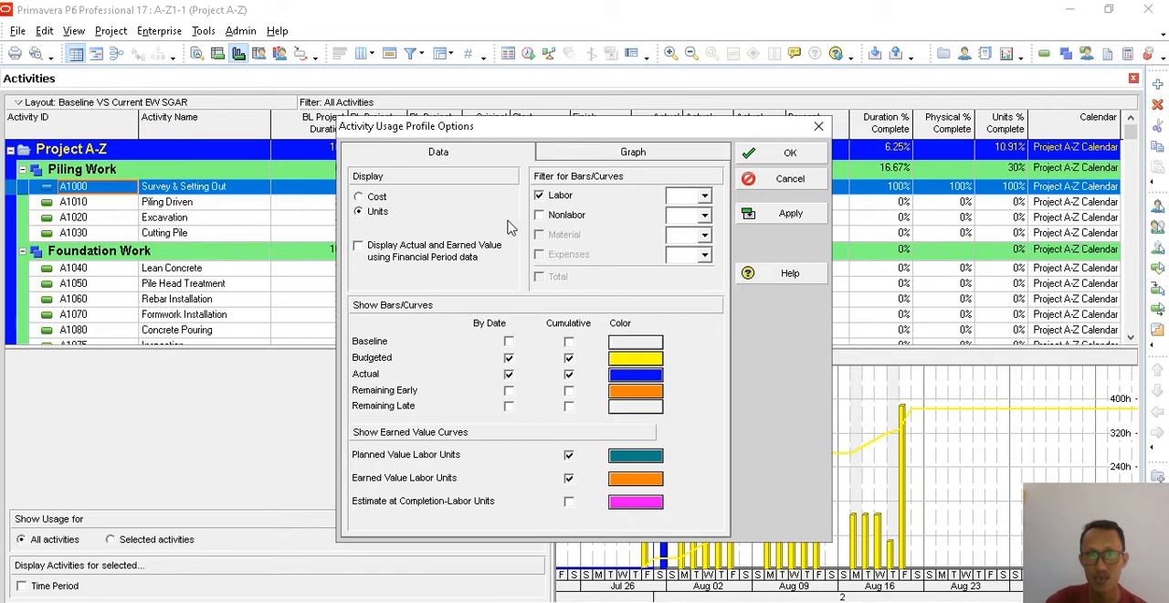
{"action": "left_click", "coordinate": [539, 215]}
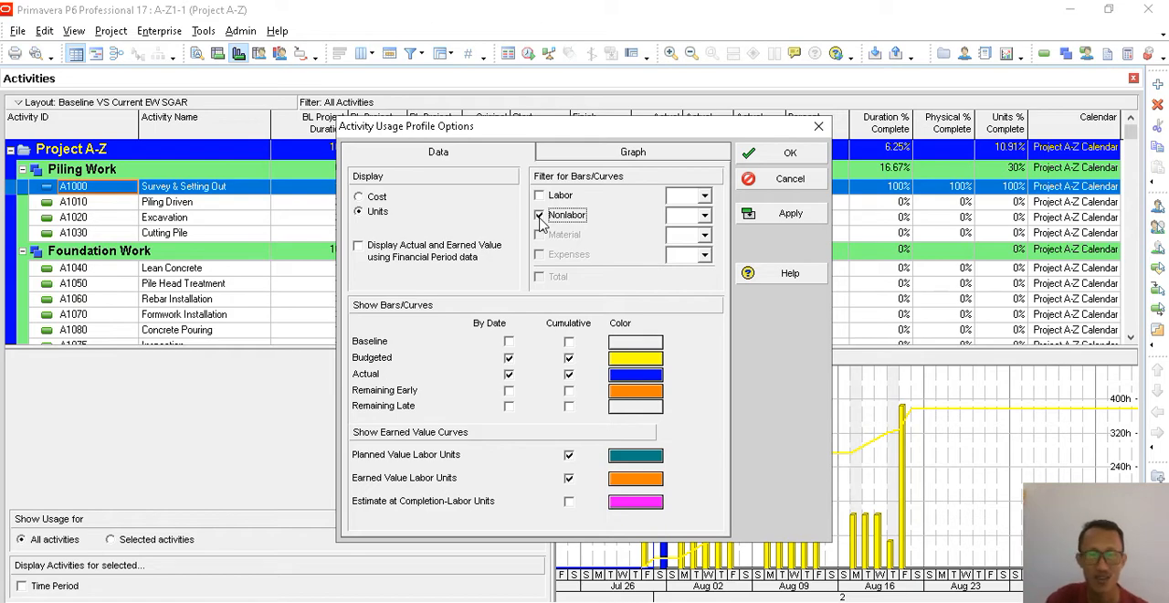
{"action": "left_click", "coordinate": [545, 199]}
{"action": "left_click", "coordinate": [803, 213]}
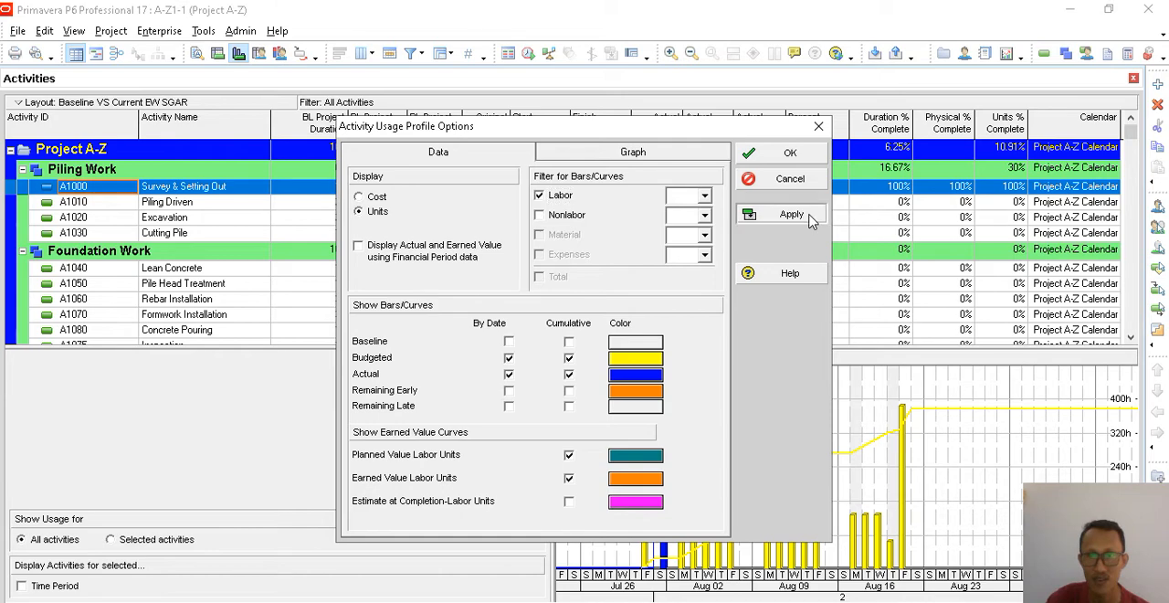
{"action": "left_click", "coordinate": [806, 180]}
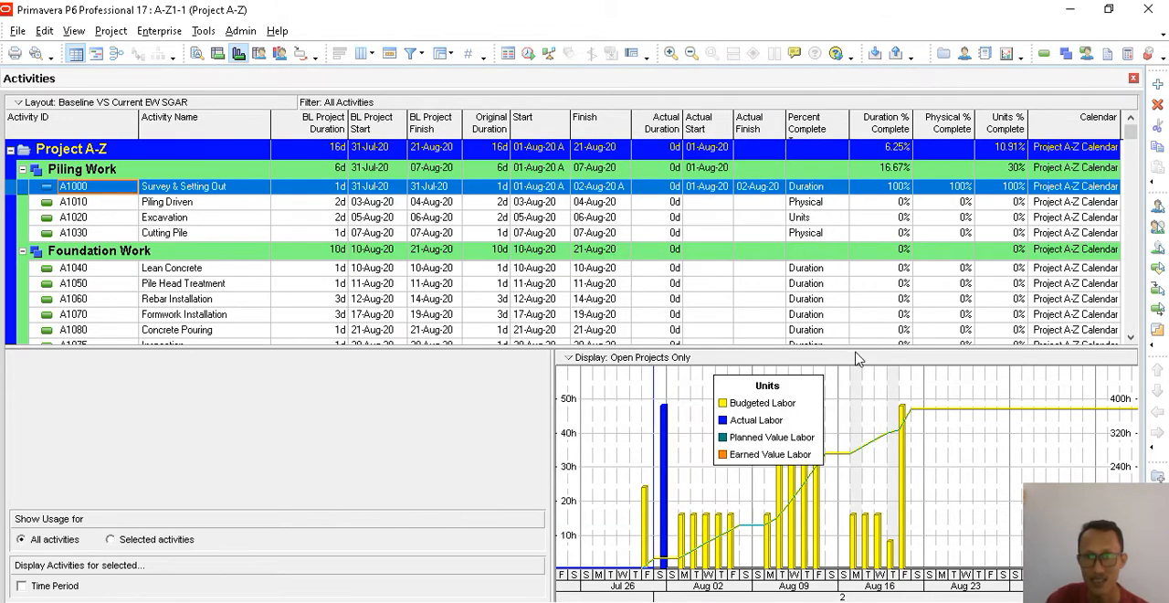
- Enlarge the usage profile and stretch its timescale to individual days, and set the Planned Value Labor Units curve colour to black
{"action": "left_click_drag", "start_coordinate": [865, 292], "coordinate": [864, 212]}
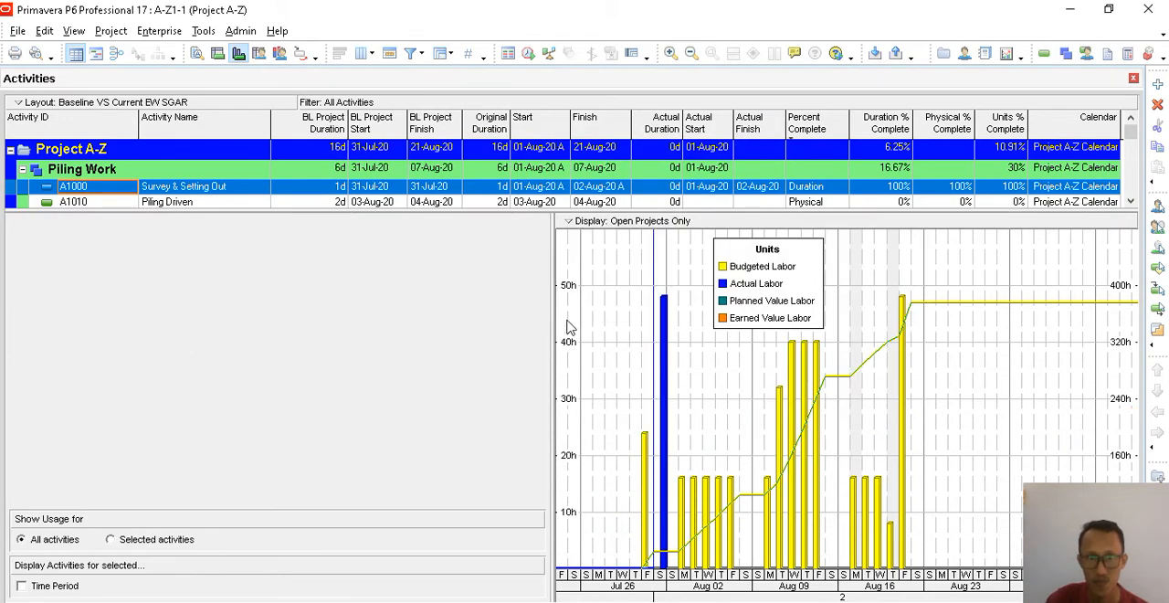
{"action": "left_click_drag", "start_coordinate": [298, 325], "coordinate": [300, 326]}
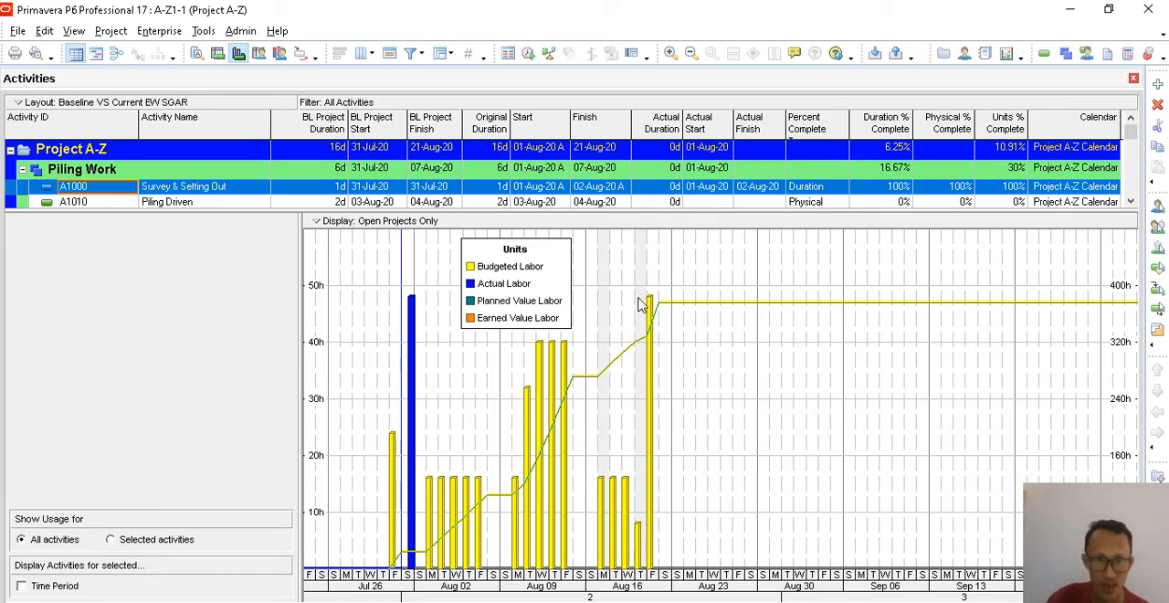
{"action": "right_click", "coordinate": [683, 260]}
{"action": "left_click", "coordinate": [705, 288]}
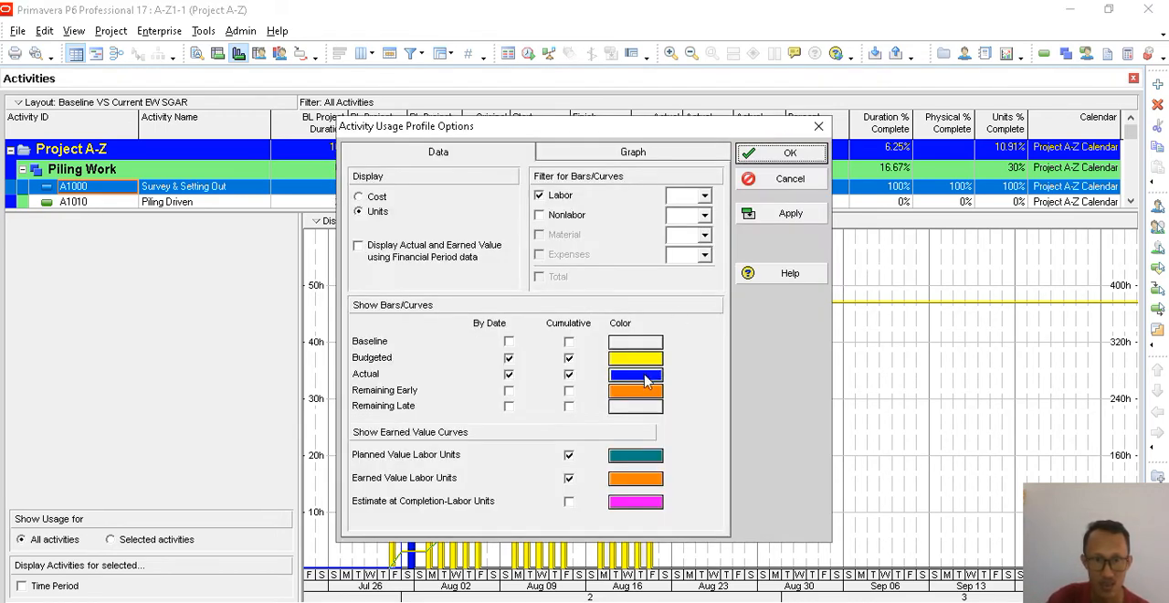
{"action": "left_click", "coordinate": [644, 461]}
{"action": "left_click", "coordinate": [507, 320]}
{"action": "left_click", "coordinate": [520, 388]}
{"action": "left_click", "coordinate": [782, 221]}
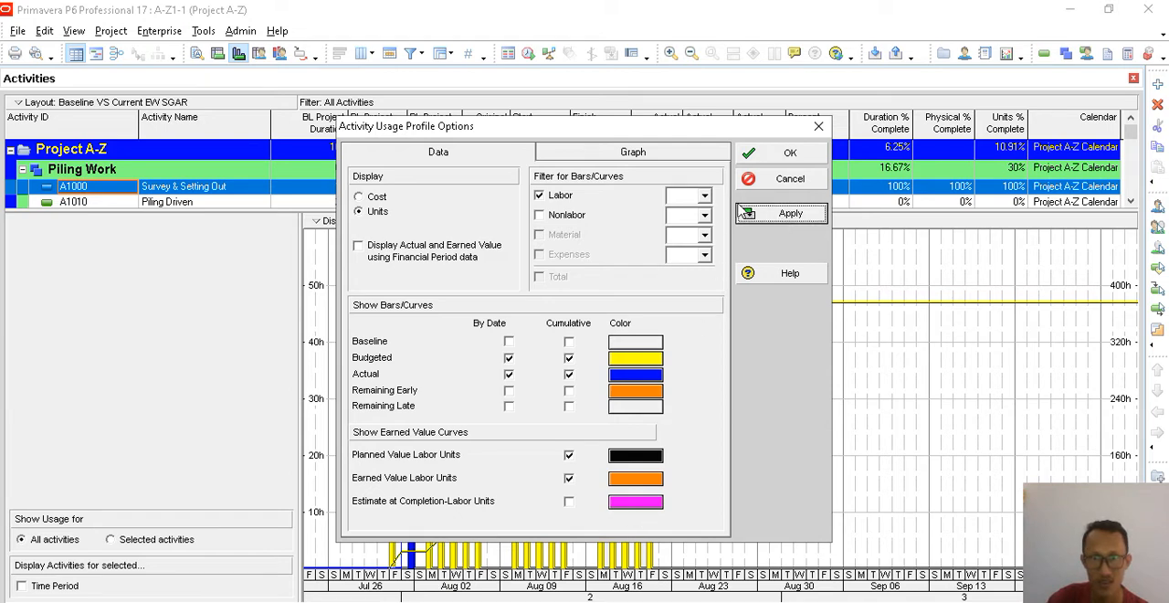
{"action": "left_click", "coordinate": [787, 152]}
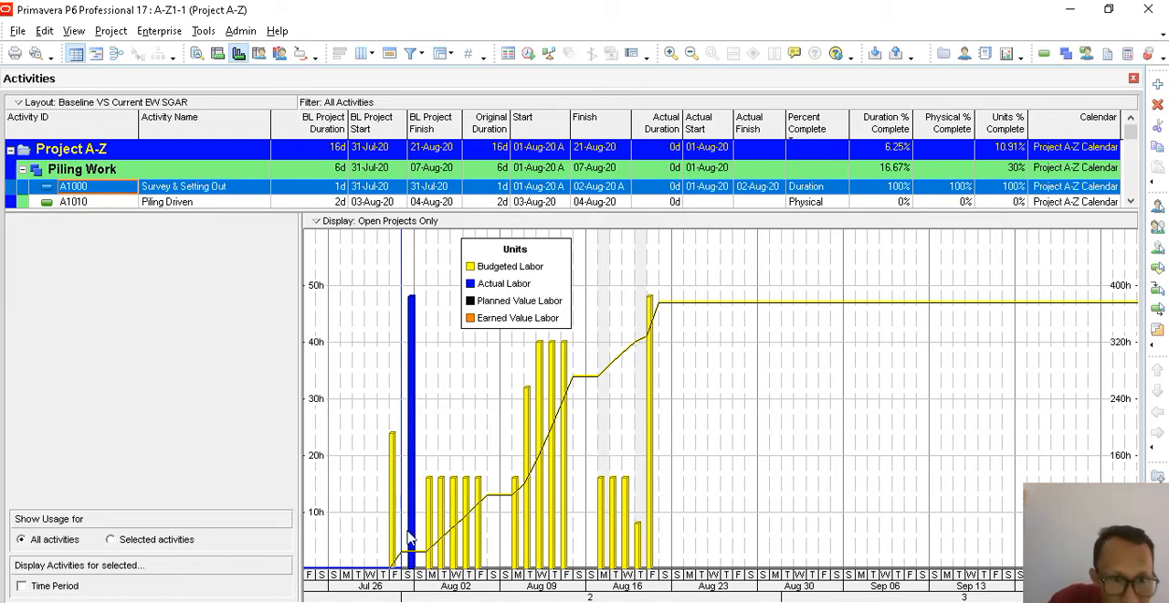
{"action": "left_click_drag", "start_coordinate": [424, 583], "coordinate": [685, 587]}
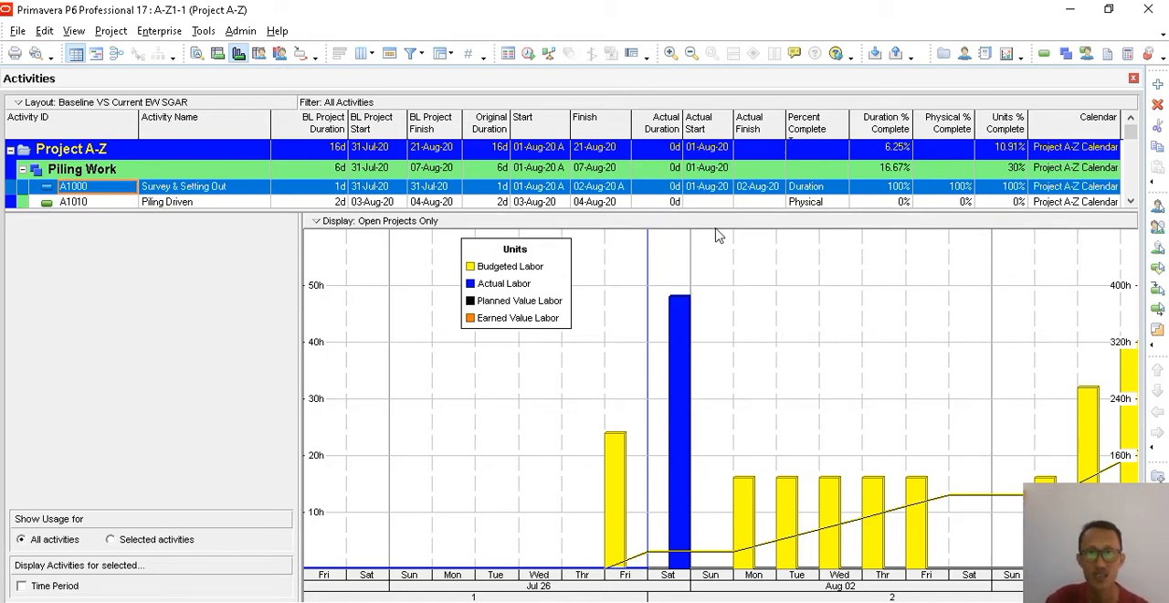
- Enlarge the activity table and replace the usage profile below it with the activity details
{"action": "left_click_drag", "start_coordinate": [719, 211], "coordinate": [735, 349]}
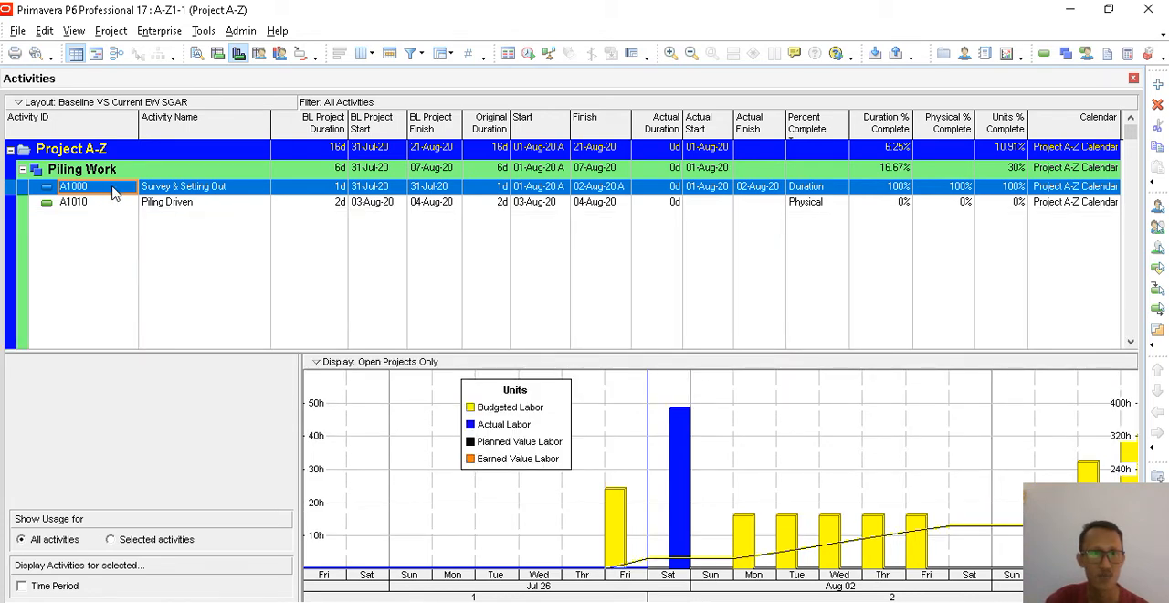
{"action": "left_click", "coordinate": [196, 55]}
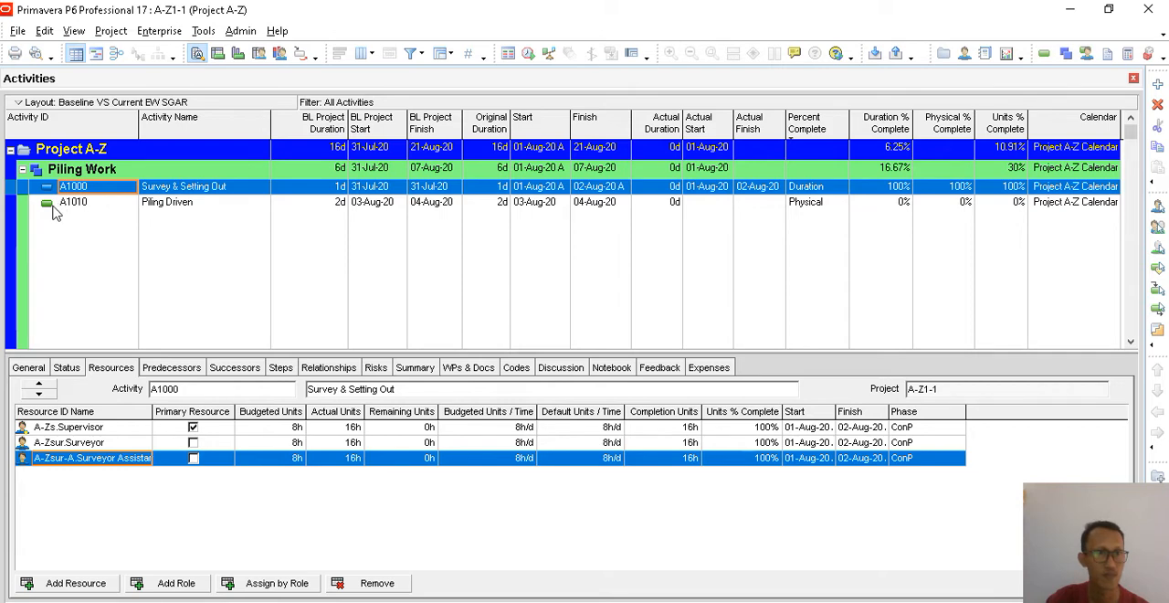
- Collapse all groups in the activity table and expand only the Piling Work group under Project A-Z
{"action": "right_click", "coordinate": [196, 136]}
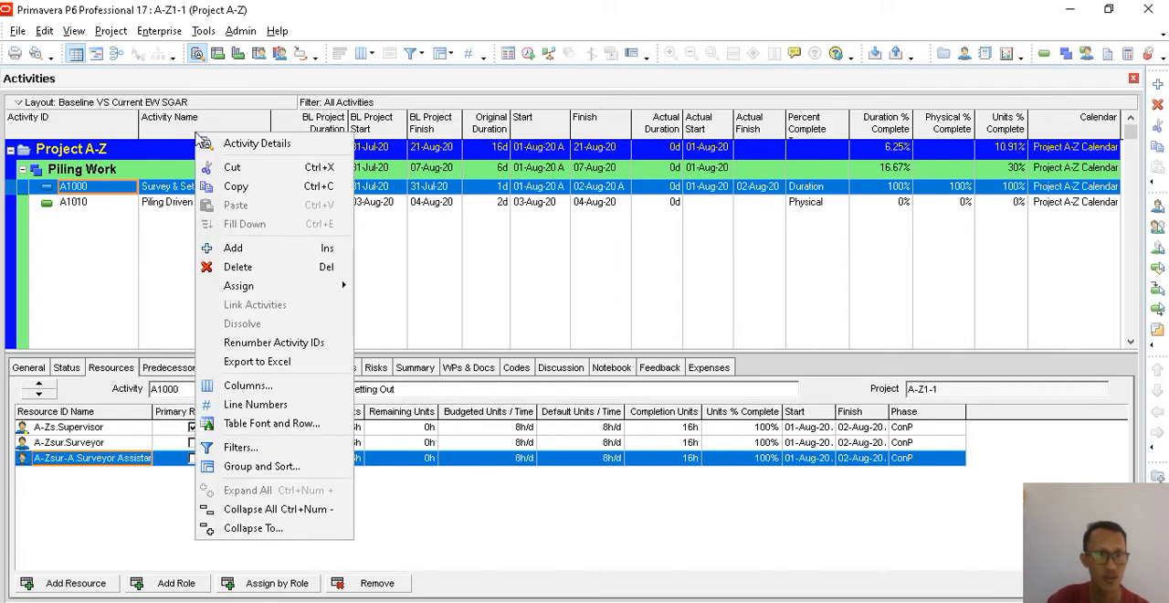
{"action": "left_click", "coordinate": [271, 508]}
{"action": "left_click", "coordinate": [11, 149]}
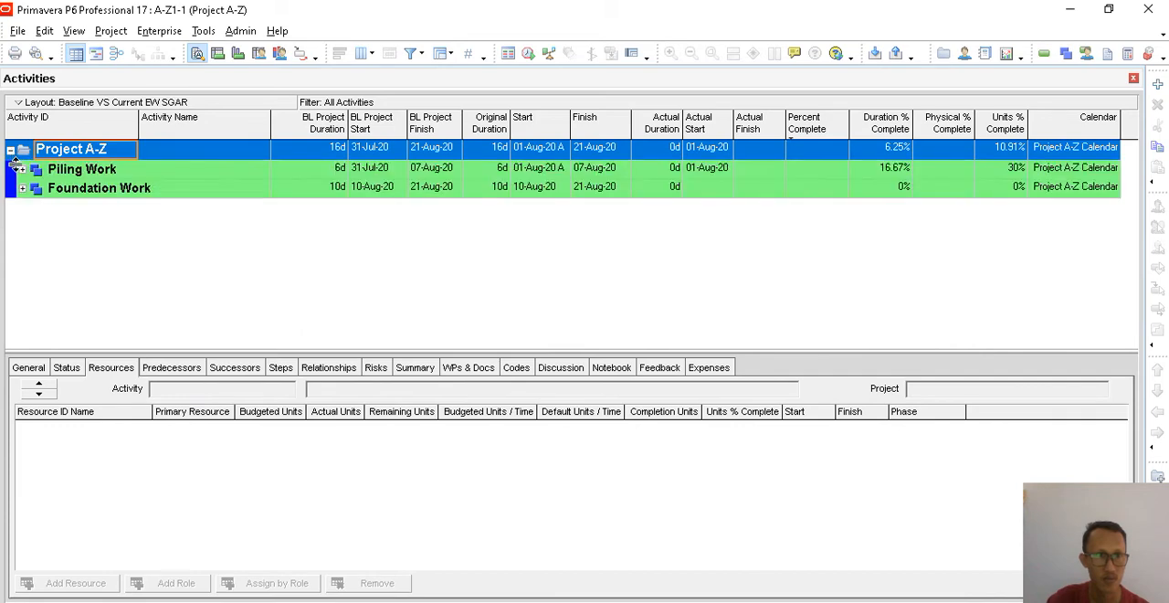
{"action": "left_click", "coordinate": [22, 169]}
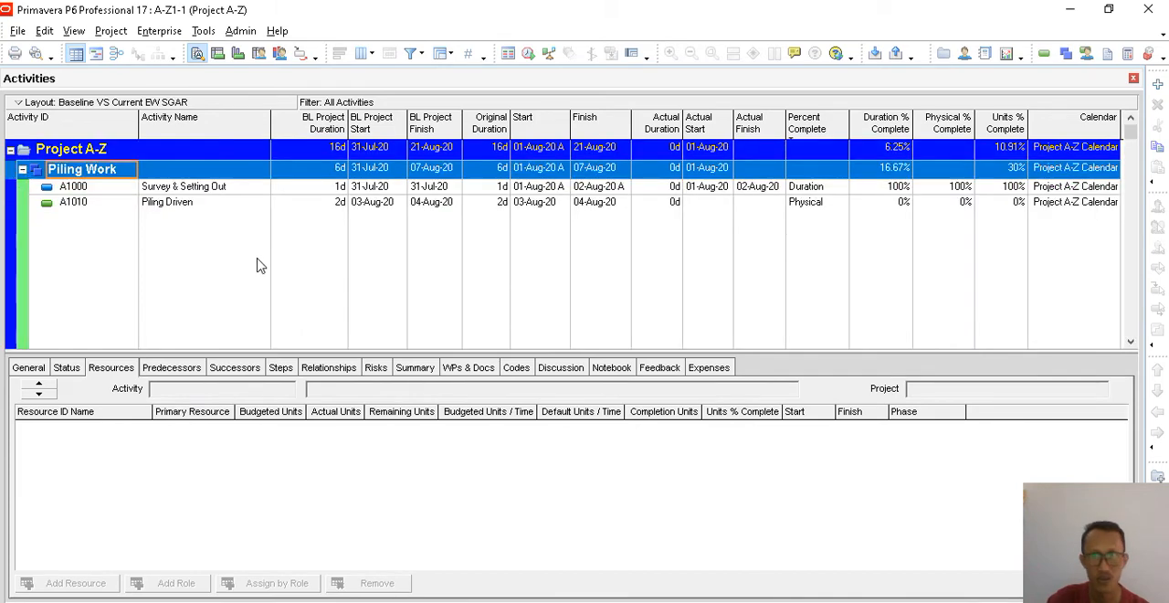
- Select the Piling Driven activity and reduce its oversized row to the same single-line height as the other activities
{"action": "left_click", "coordinate": [832, 263]}
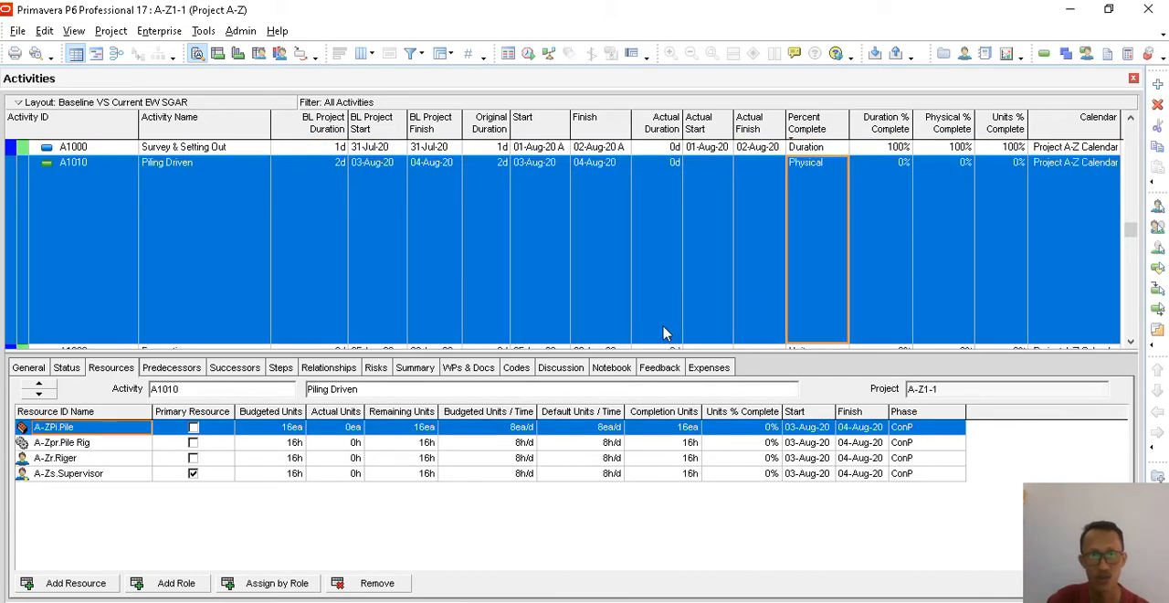
{"action": "scroll", "coordinate": [664, 330], "scroll_direction": "down", "scroll_amount": 1}
{"action": "left_click_drag", "start_coordinate": [663, 329], "coordinate": [661, 167]}
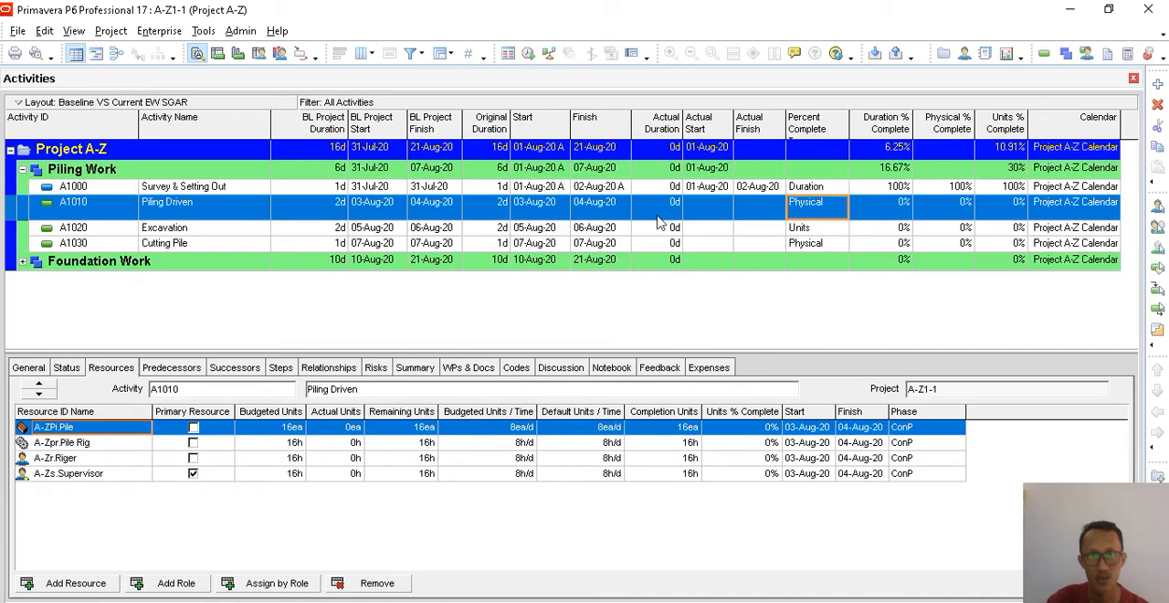
{"action": "left_click_drag", "start_coordinate": [252, 219], "coordinate": [250, 208]}
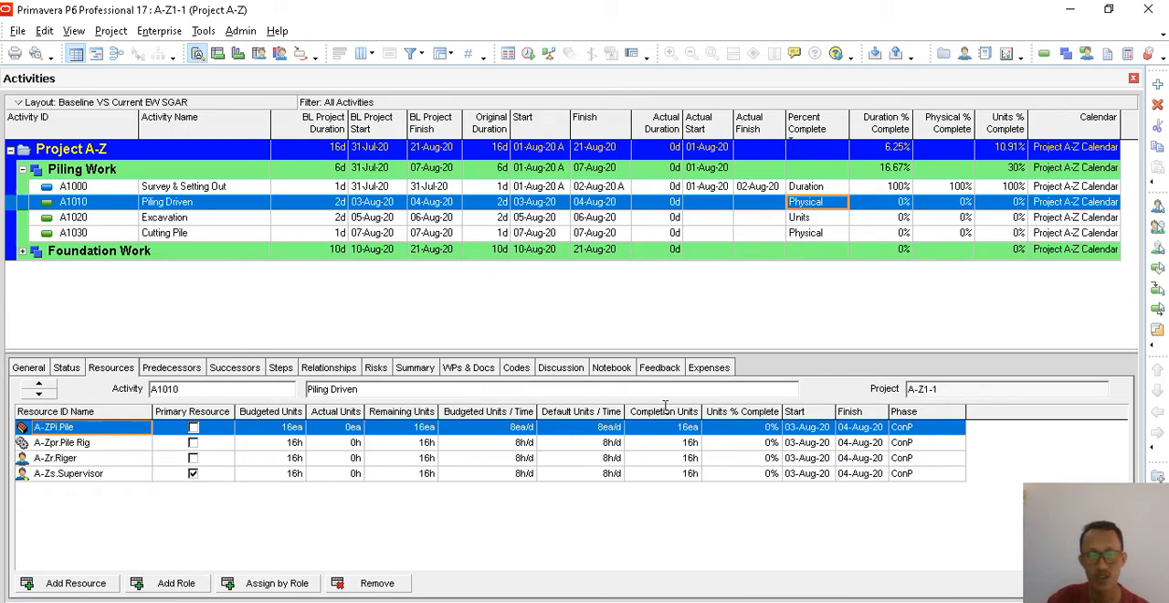
- Switch to the PowerPoint presentation on updating a project and show slide 5, the table of columns to update, as a full-screen slide show
{"action": "mouse_move", "coordinate": [524, 601]}
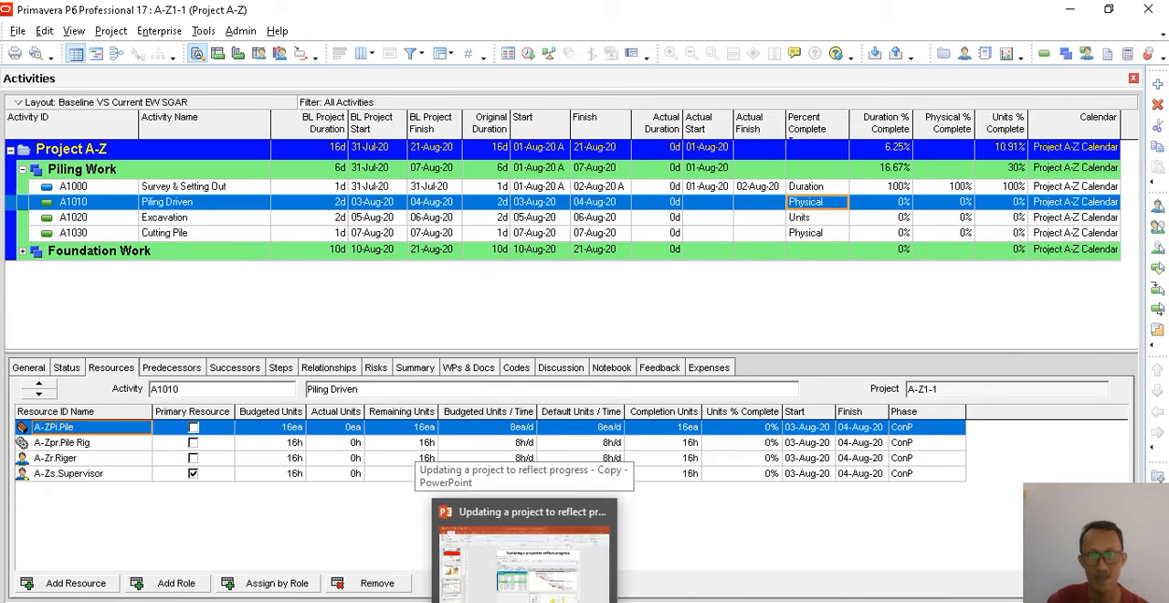
{"action": "left_click", "coordinate": [524, 553]}
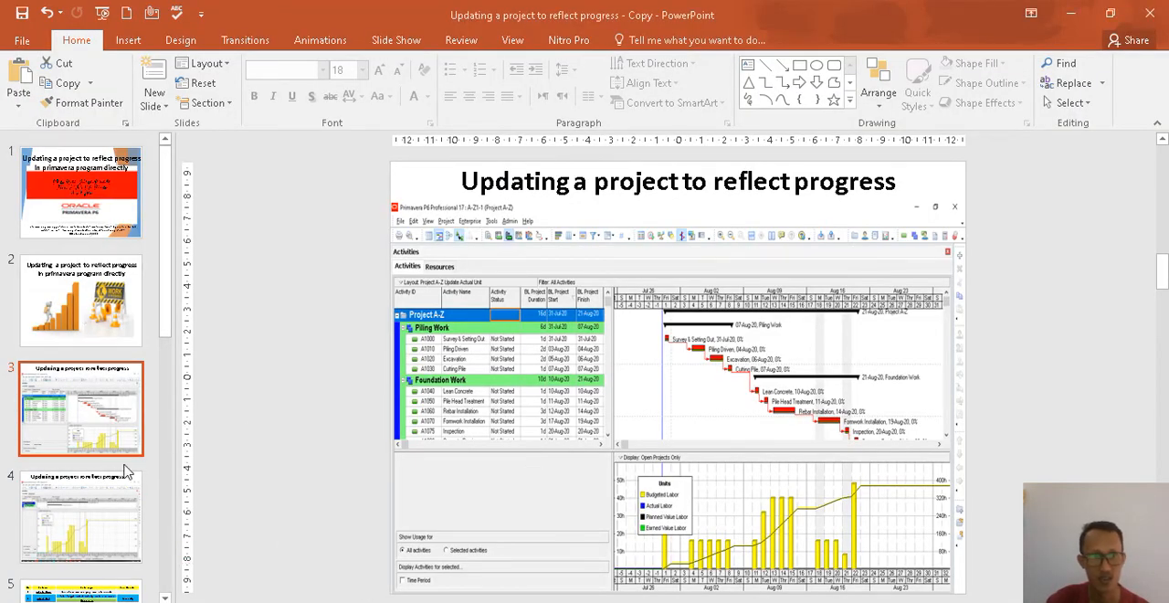
{"action": "left_click", "coordinate": [82, 516]}
{"action": "scroll", "coordinate": [91, 506], "scroll_direction": "down", "scroll_amount": 3}
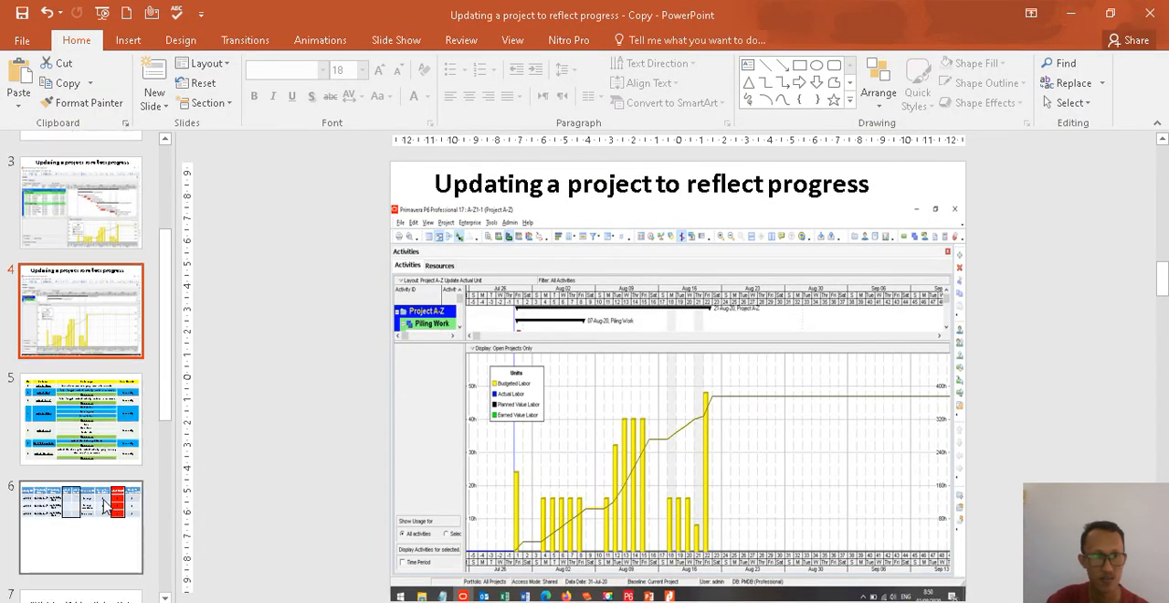
{"action": "left_click", "coordinate": [85, 442]}
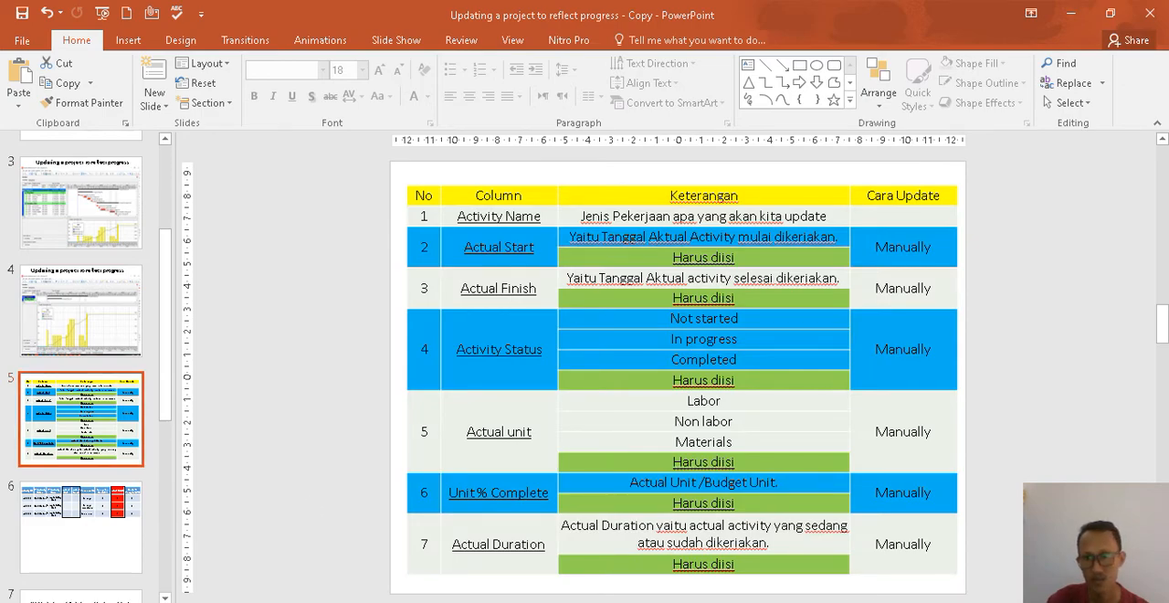
{"action": "key", "text": "shift+F5"}
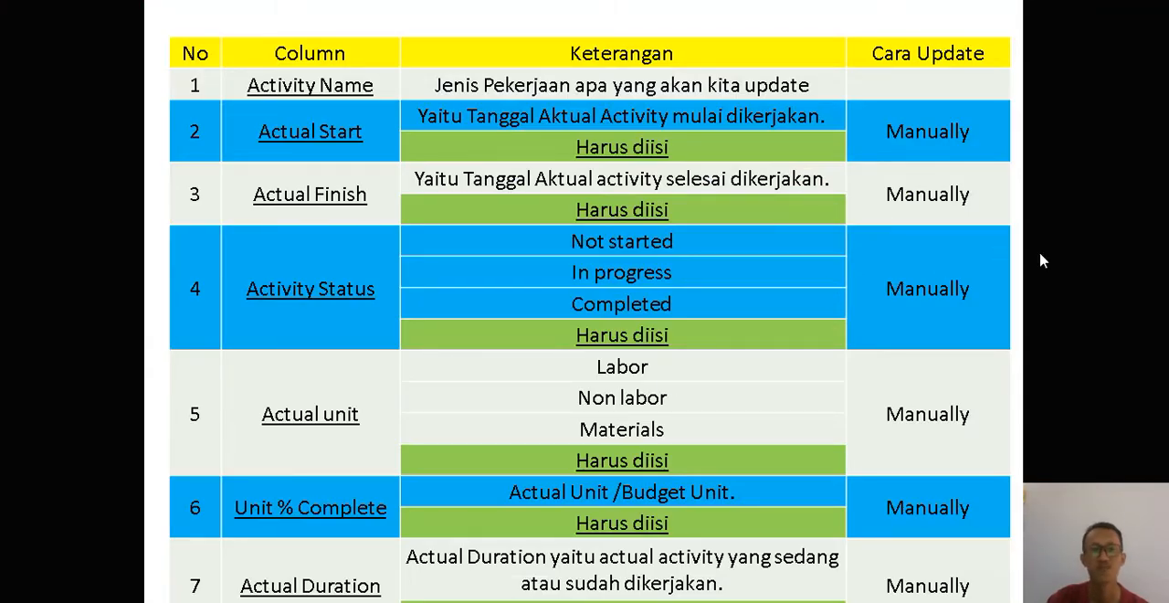
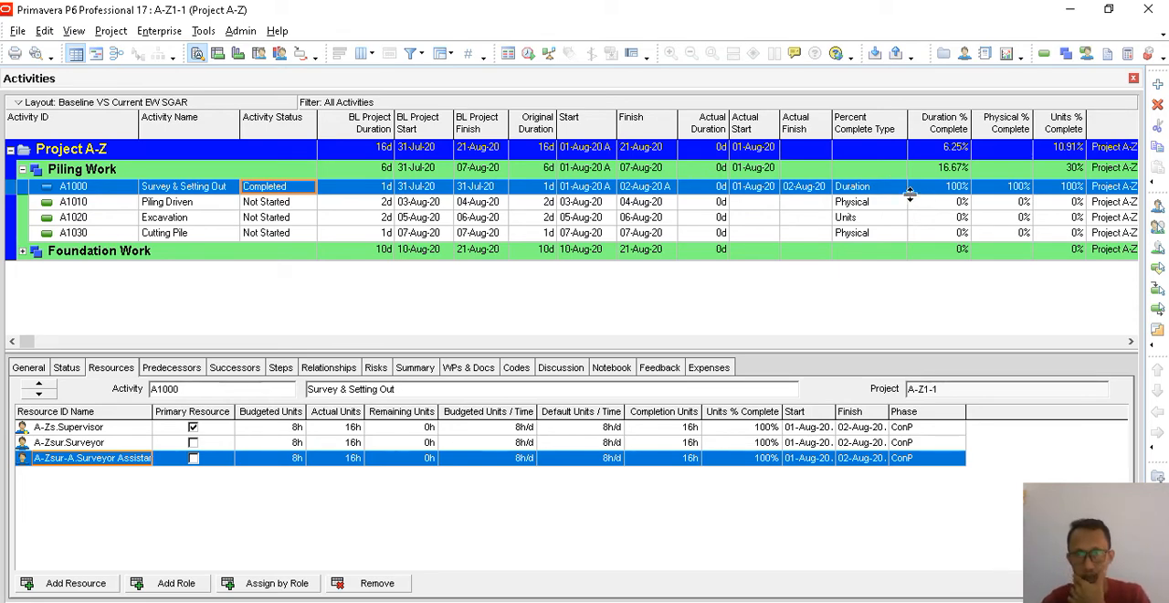
- Clear the Finished status of the Survey & Setting Out activity and reschedule the project
{"action": "left_click", "coordinate": [857, 189]}
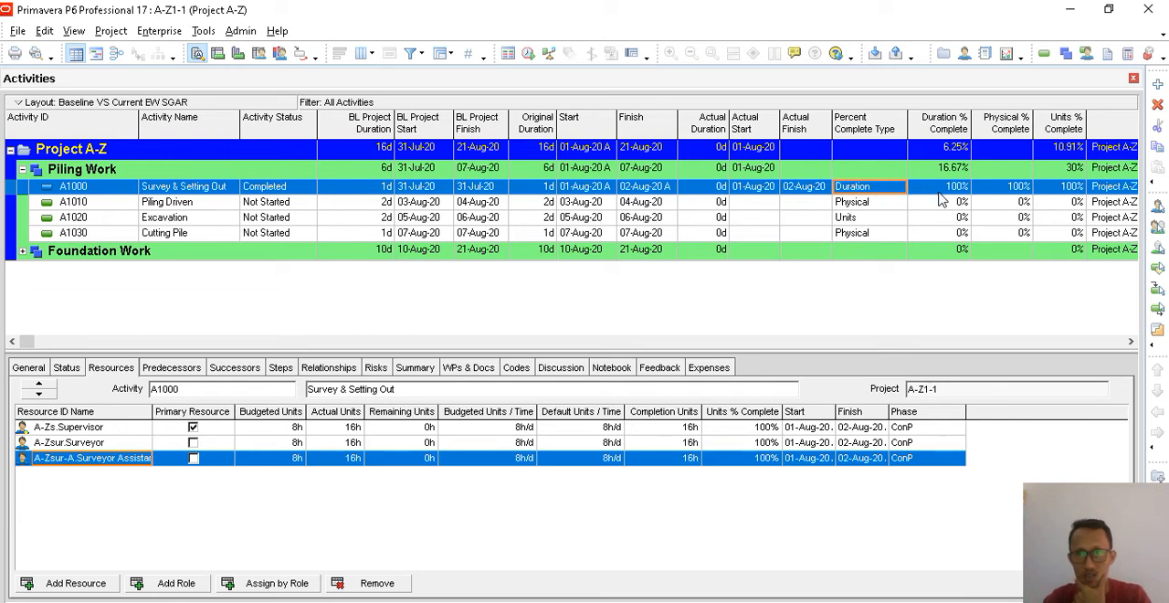
{"action": "left_click", "coordinate": [818, 189]}
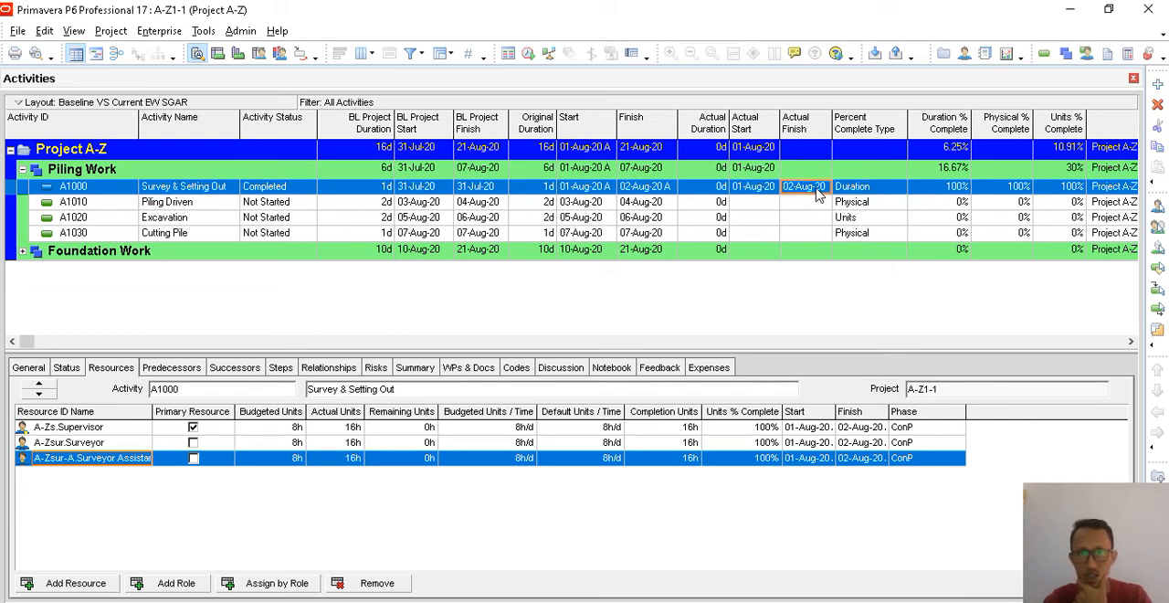
{"action": "left_click", "coordinate": [66, 367]}
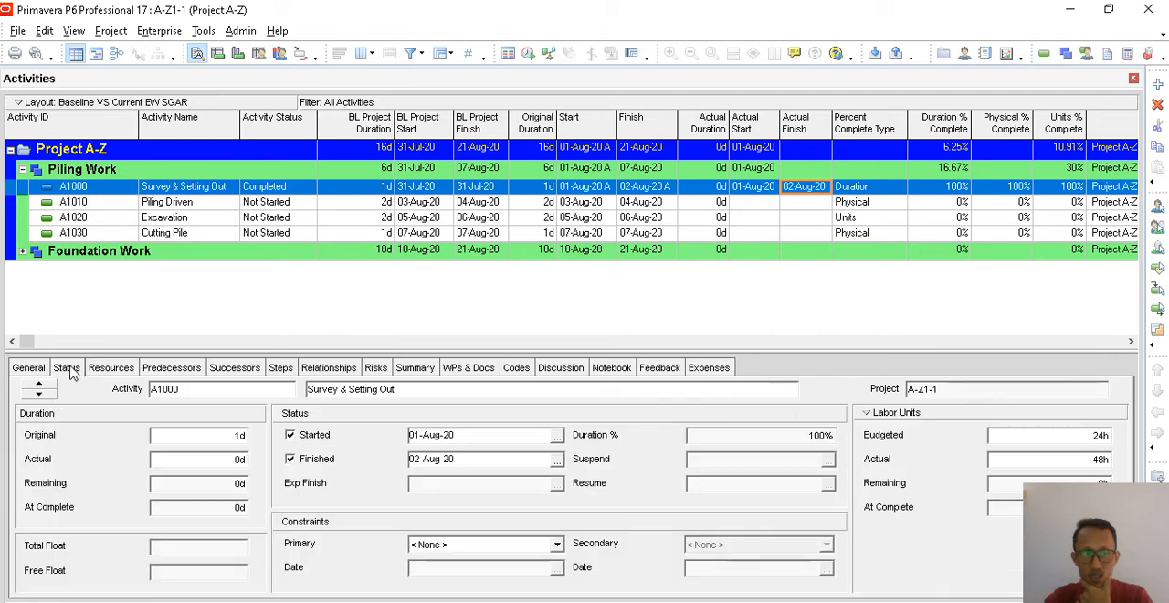
{"action": "left_click", "coordinate": [305, 460]}
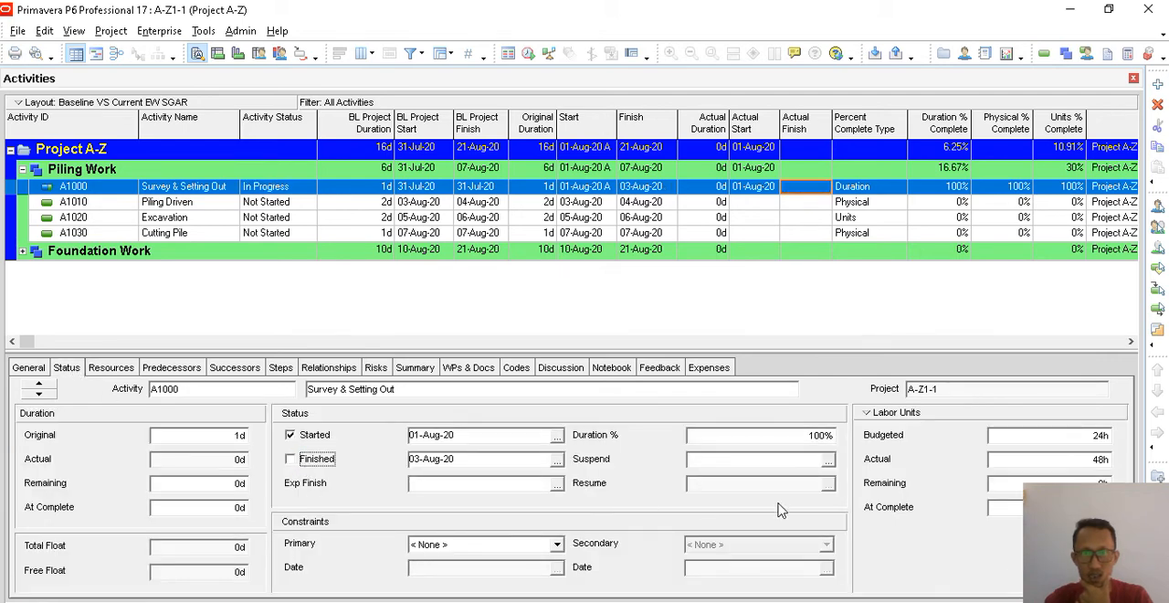
{"action": "left_click", "coordinate": [209, 33]}
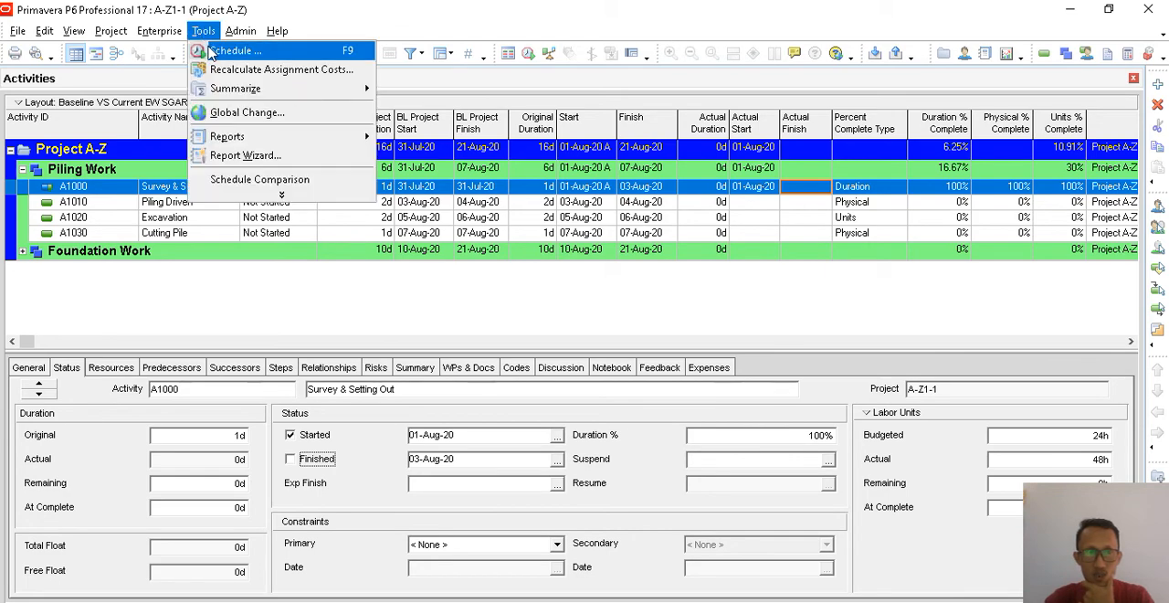
{"action": "left_click", "coordinate": [224, 49]}
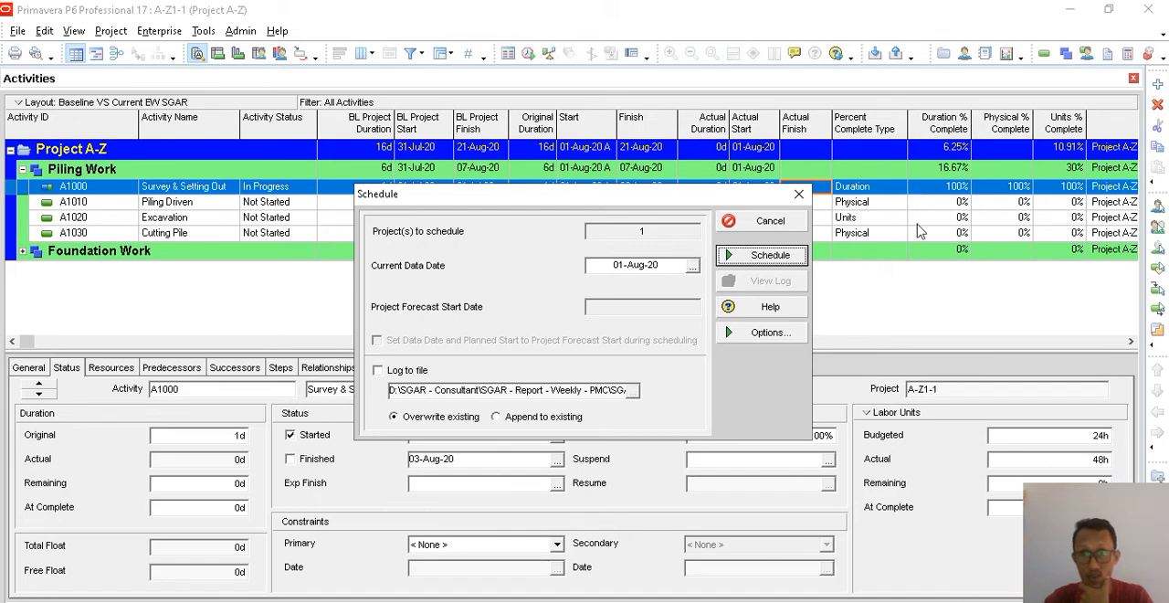
{"action": "left_click", "coordinate": [770, 256]}
- Set the Duration % of Survey & Setting Out to 50%
{"action": "left_click", "coordinate": [940, 191]}
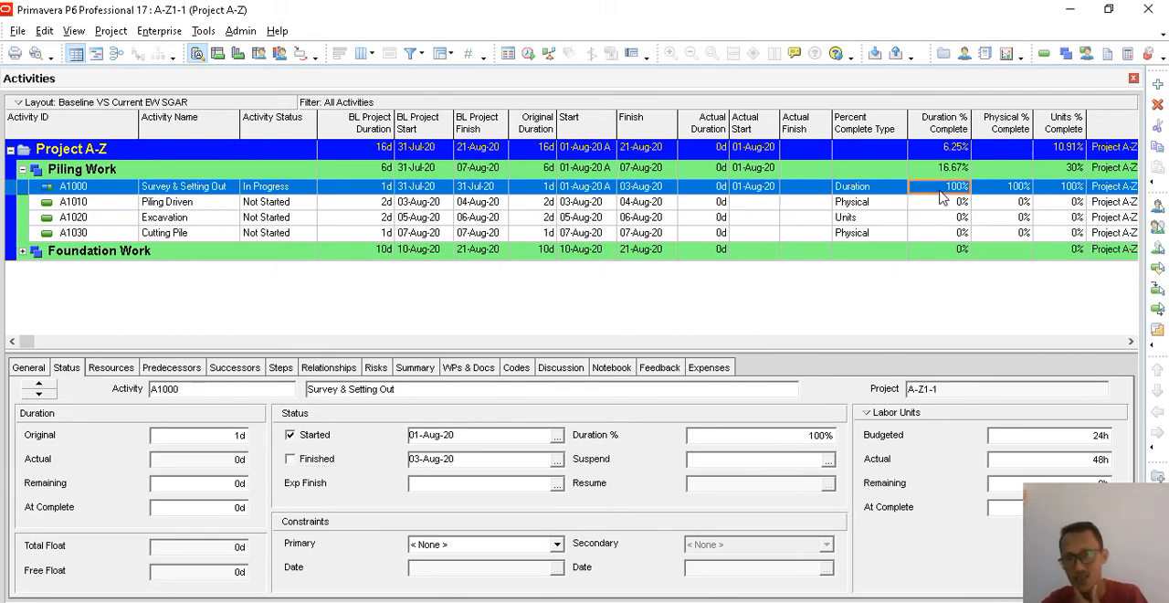
{"action": "left_click", "coordinate": [796, 439]}
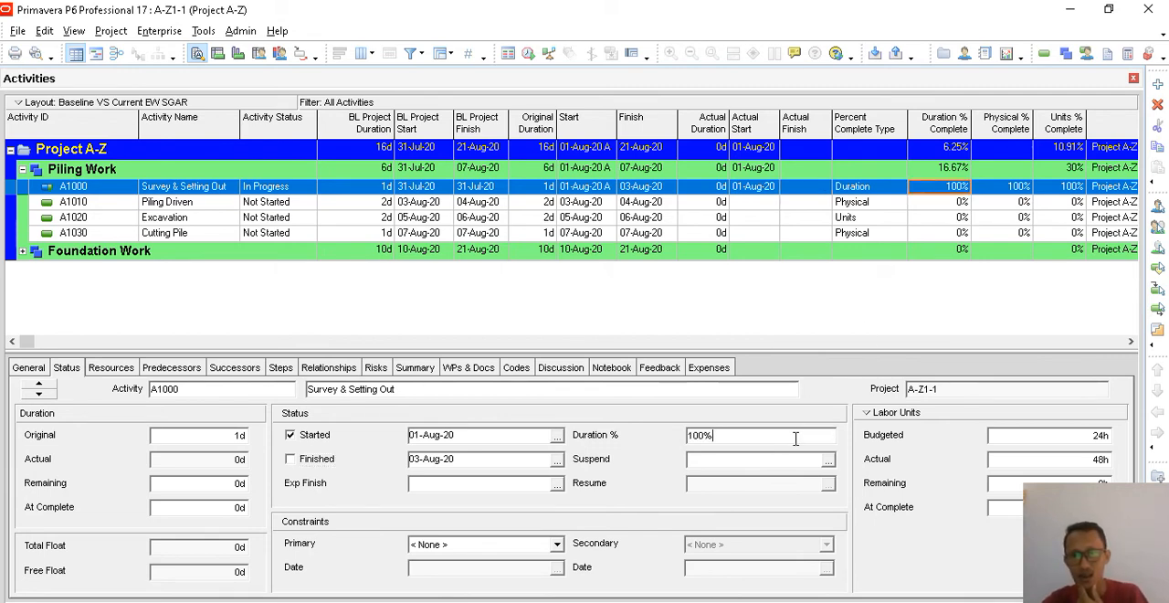
{"action": "double_click", "coordinate": [736, 439]}
{"action": "type", "text": "50"}
{"action": "key", "text": "Return"}
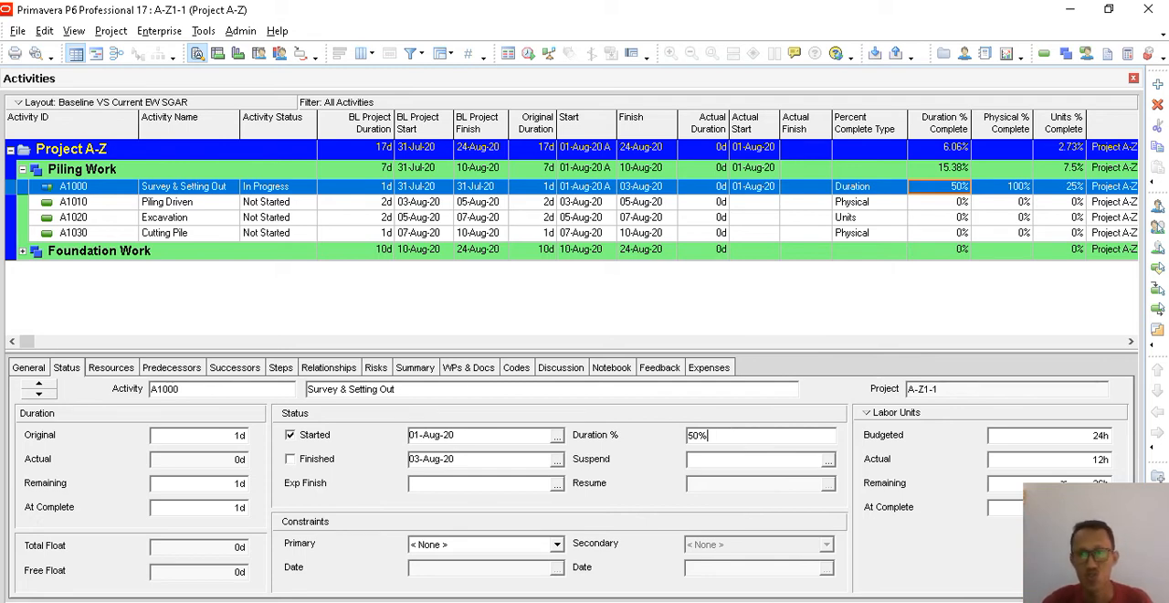
- Set the actual labor units of Survey & Setting Out to 24h
{"action": "left_click", "coordinate": [1065, 462]}
{"action": "double_click", "coordinate": [1059, 463]}
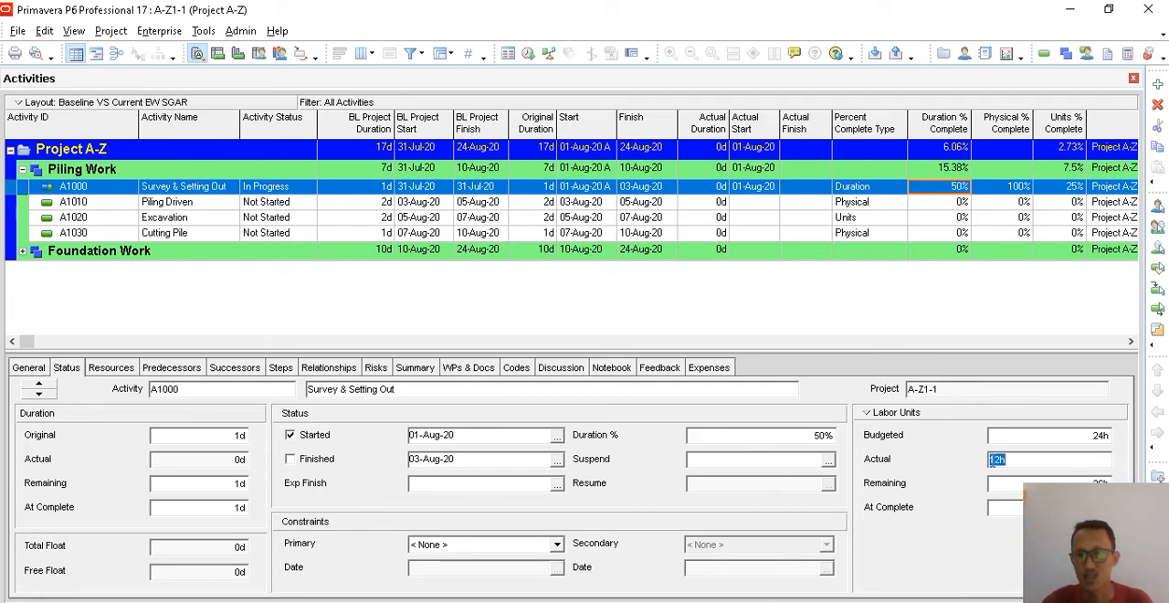
{"action": "type", "text": "24"}
{"action": "key", "text": "Return"}
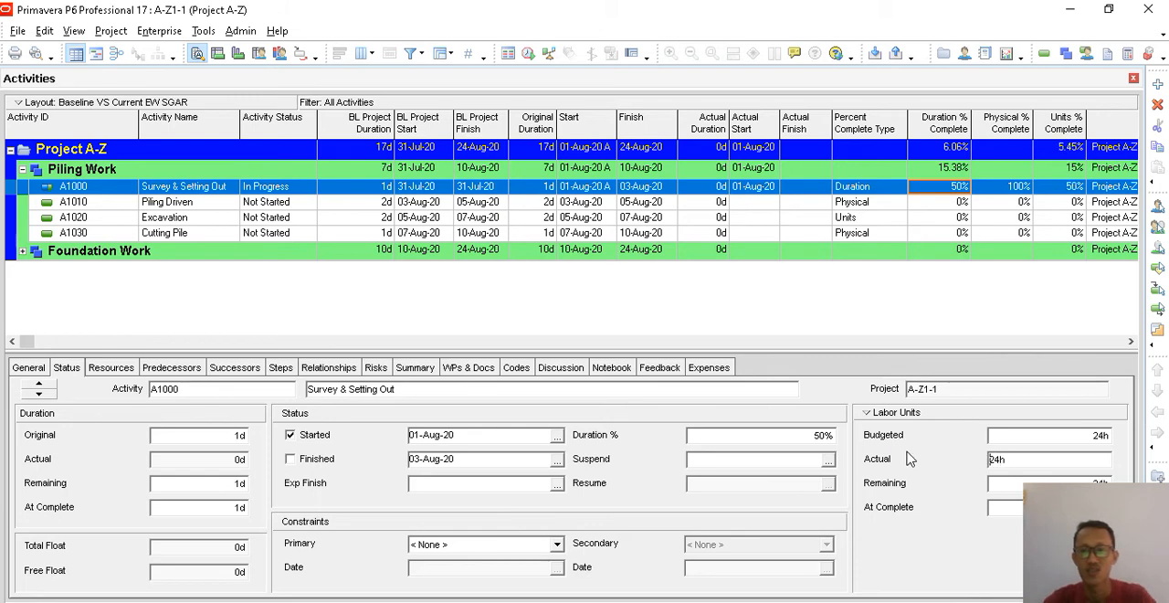
{"action": "double_click", "coordinate": [993, 482]}
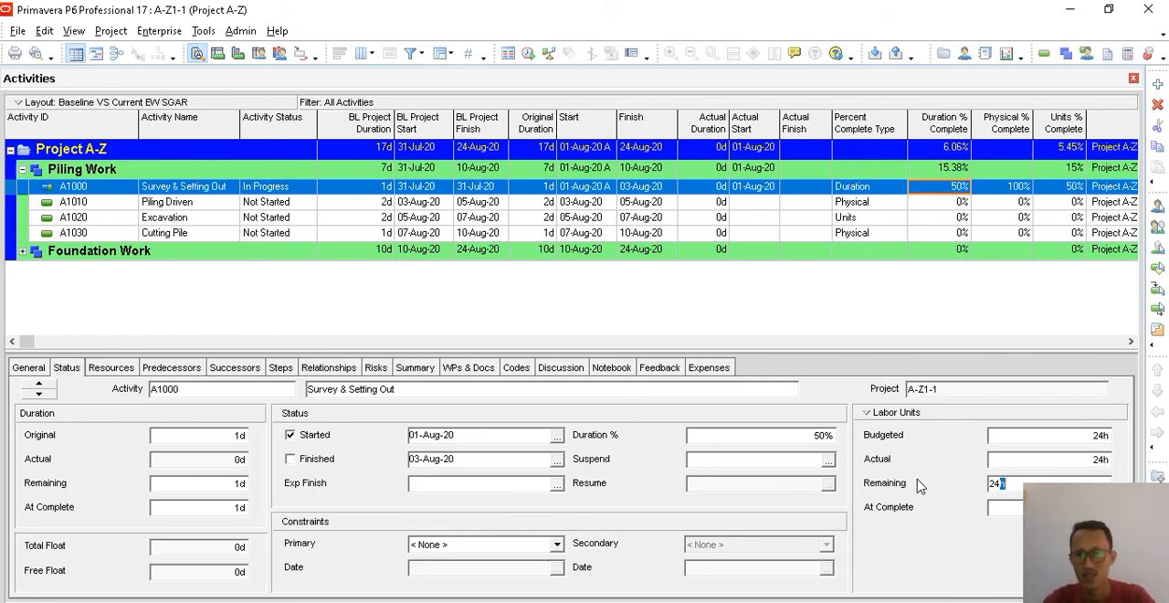
{"action": "left_click", "coordinate": [1058, 465]}
{"action": "left_click", "coordinate": [1048, 479]}
{"action": "left_click", "coordinate": [1054, 462]}
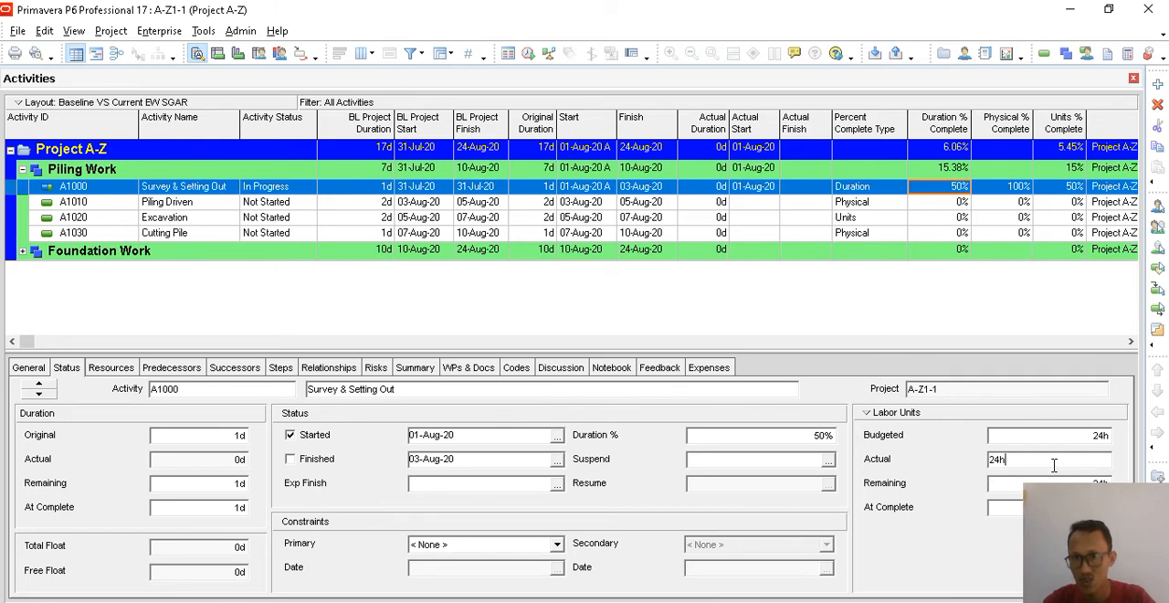
- Examine the actual units of the supervisor and surveyor resources assigned to Survey & Setting Out
{"action": "left_click", "coordinate": [110, 368]}
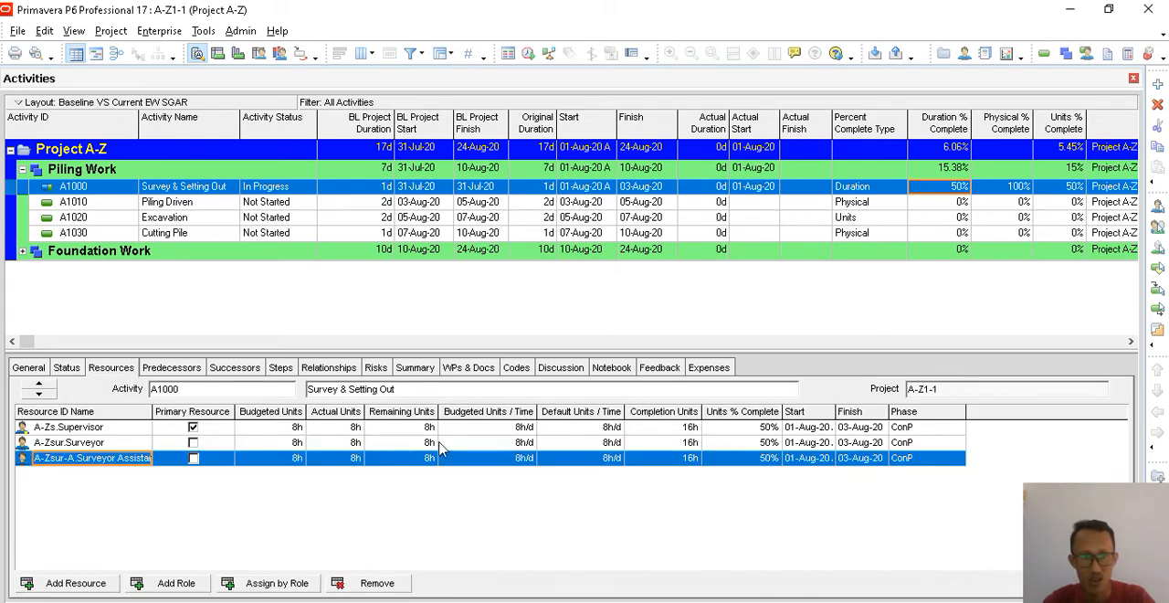
{"action": "left_click", "coordinate": [344, 428]}
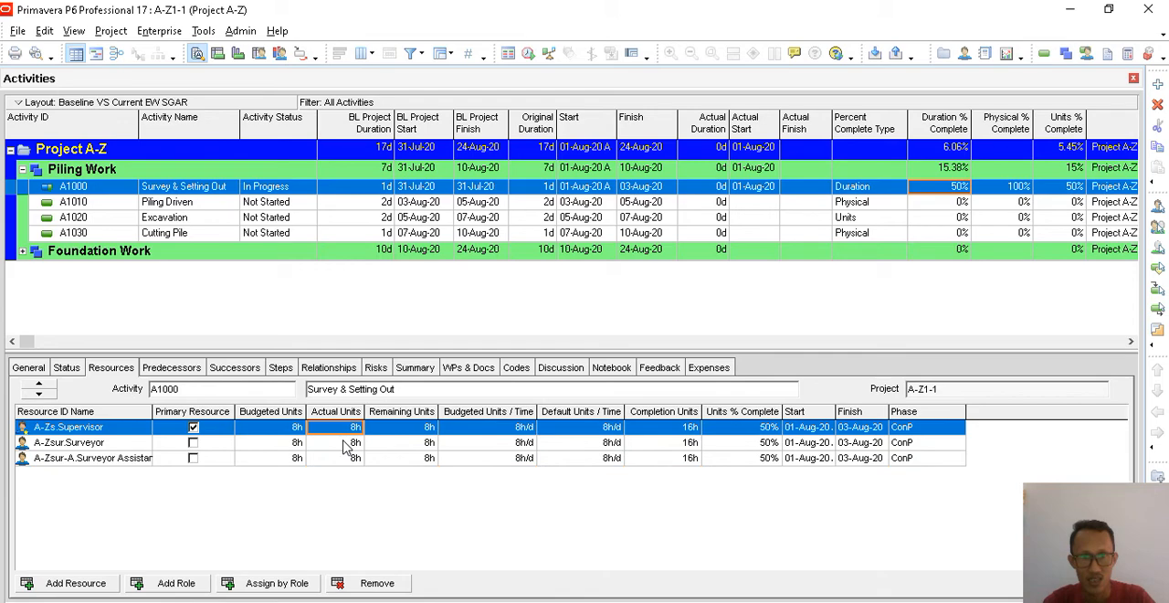
{"action": "left_click", "coordinate": [351, 443]}
{"action": "left_click", "coordinate": [354, 429]}
{"action": "left_click", "coordinate": [353, 442]}
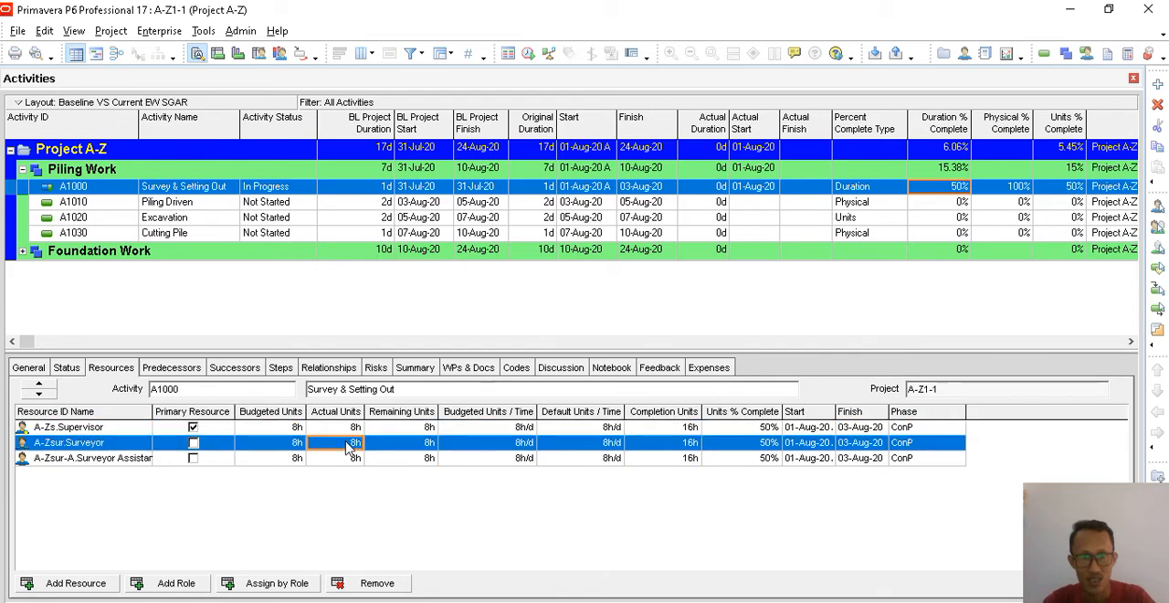
{"action": "left_click", "coordinate": [351, 429]}
{"action": "left_click", "coordinate": [346, 444]}
{"action": "left_click", "coordinate": [351, 429]}
{"action": "left_click", "coordinate": [345, 445]}
- Reschedule the project, keeping the current data date of 01-Aug-20
{"action": "left_click", "coordinate": [66, 367]}
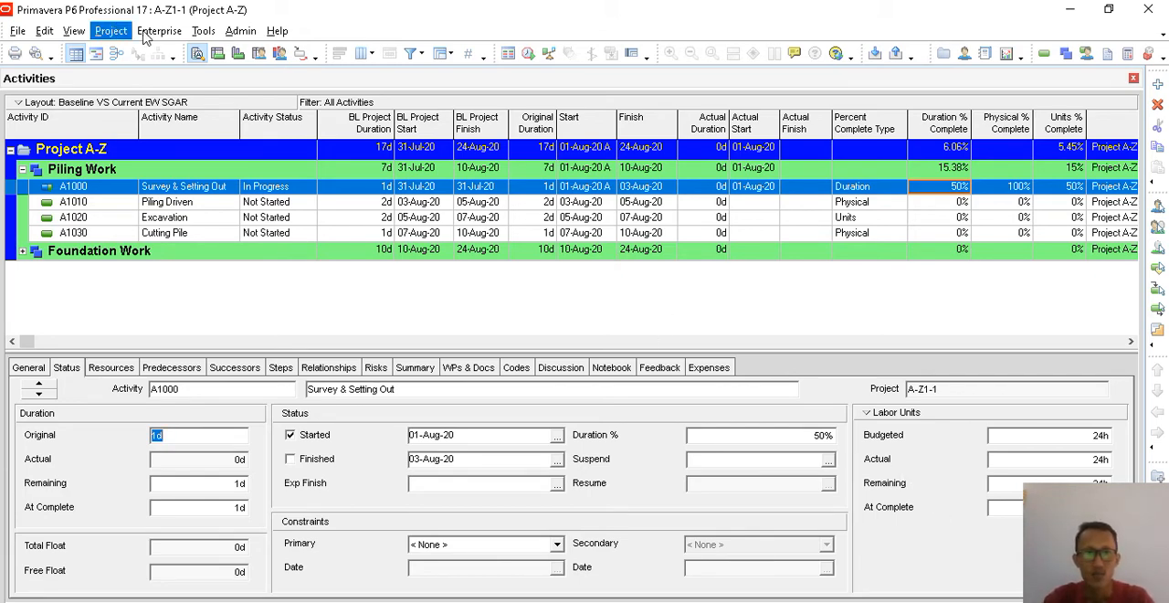
{"action": "left_click", "coordinate": [203, 30]}
{"action": "left_click", "coordinate": [230, 52]}
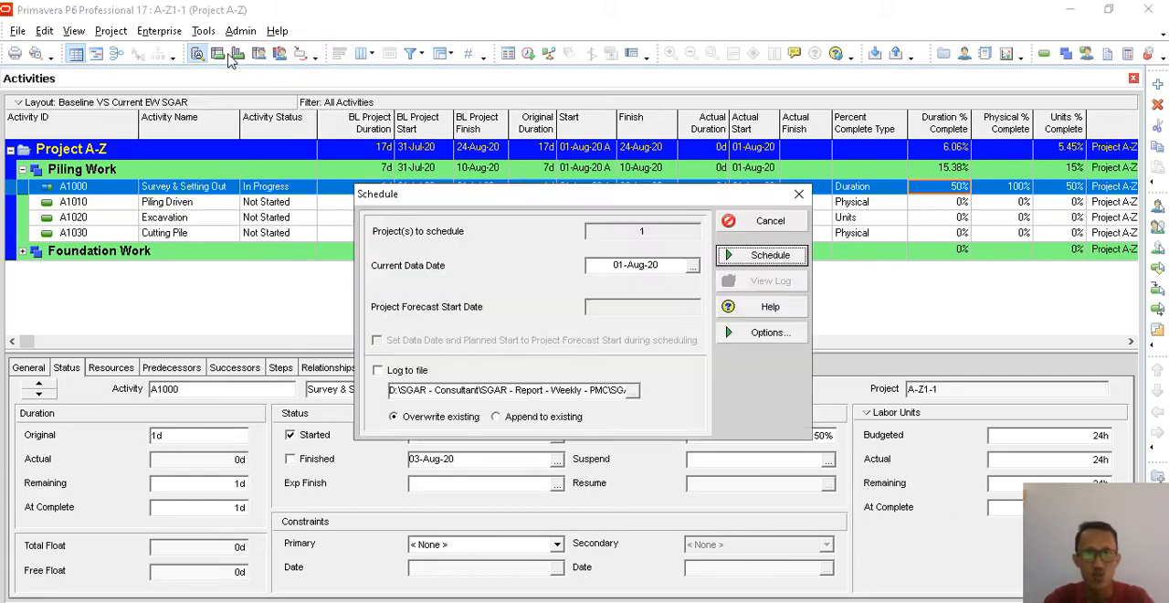
{"action": "left_click", "coordinate": [766, 256]}
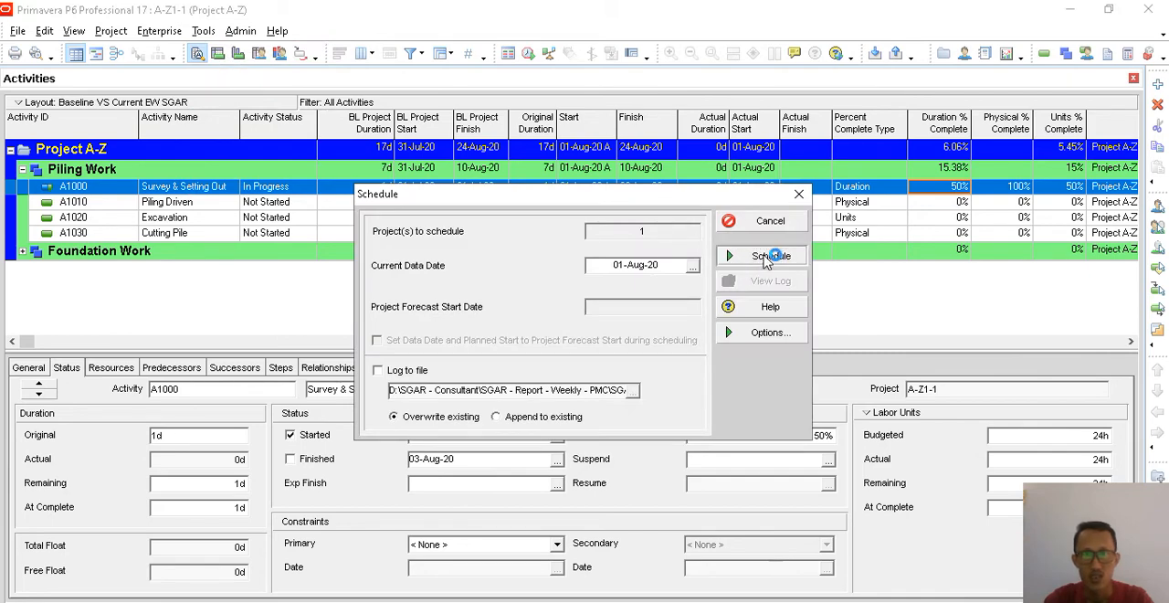
- Check the Duration % and the percent complete type of Survey & Setting Out
{"action": "left_click", "coordinate": [960, 187]}
{"action": "left_click", "coordinate": [944, 203]}
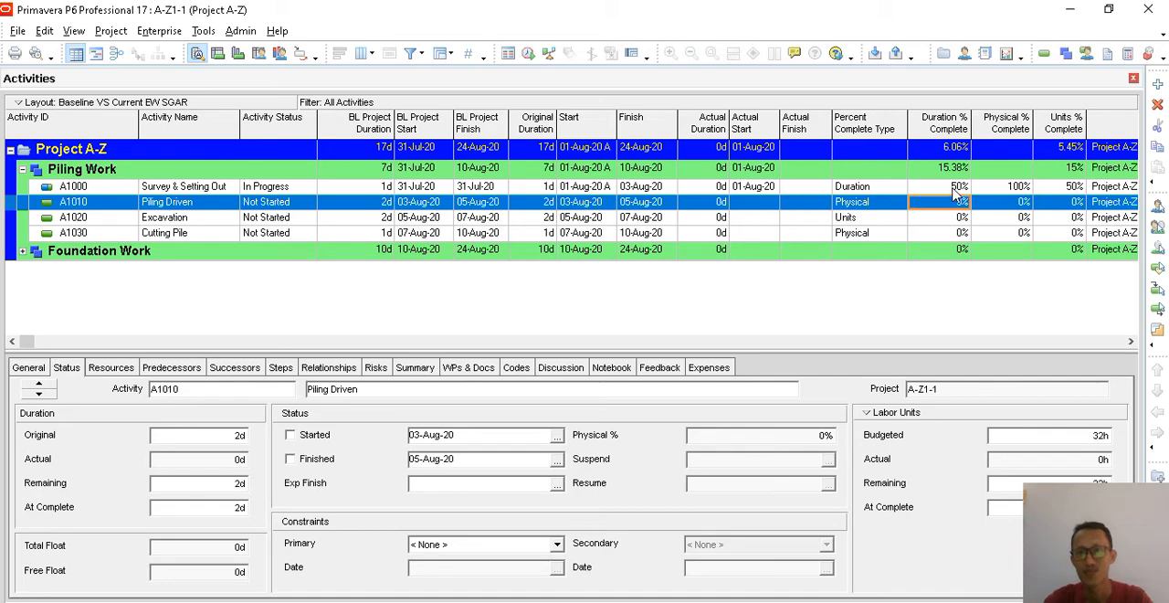
{"action": "left_click", "coordinate": [955, 188]}
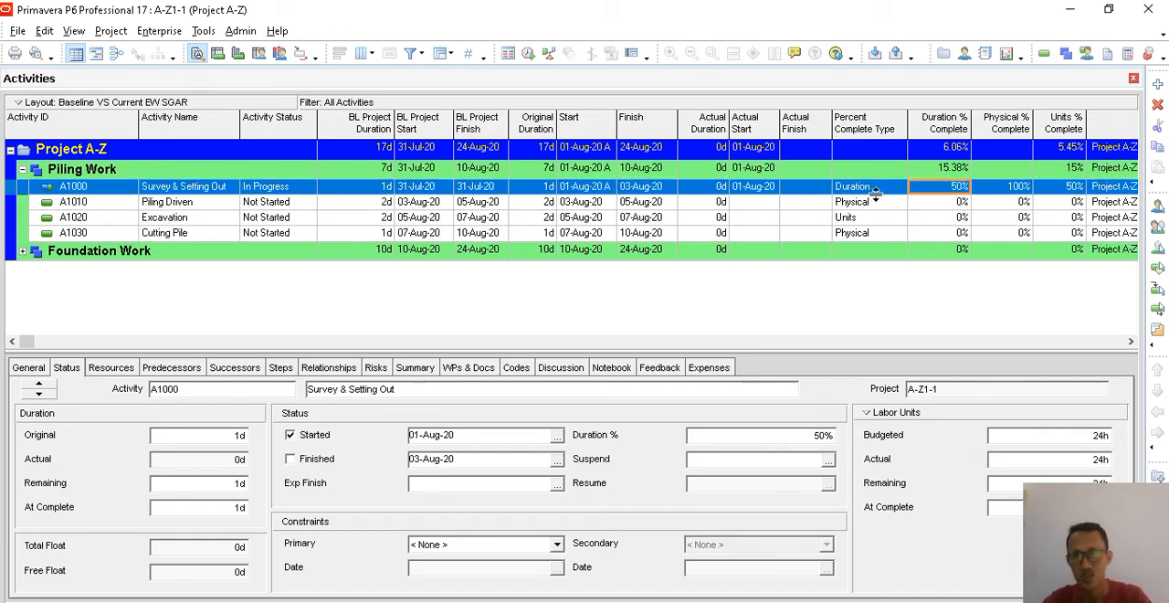
{"action": "left_click", "coordinate": [29, 367]}
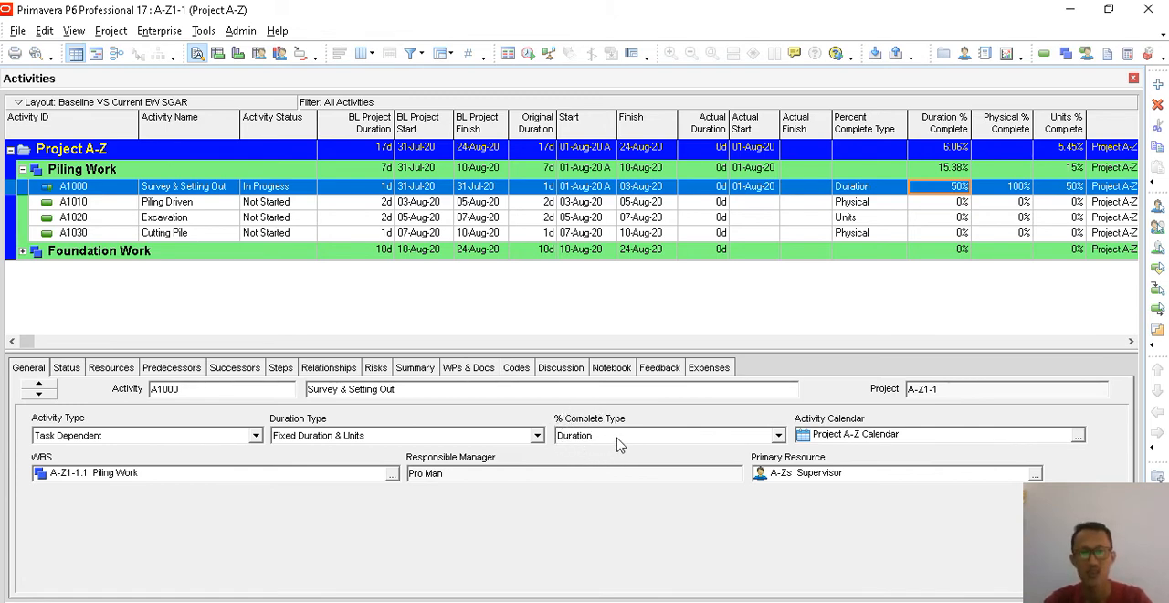
{"action": "left_click", "coordinate": [66, 367]}
{"action": "left_click", "coordinate": [762, 436]}
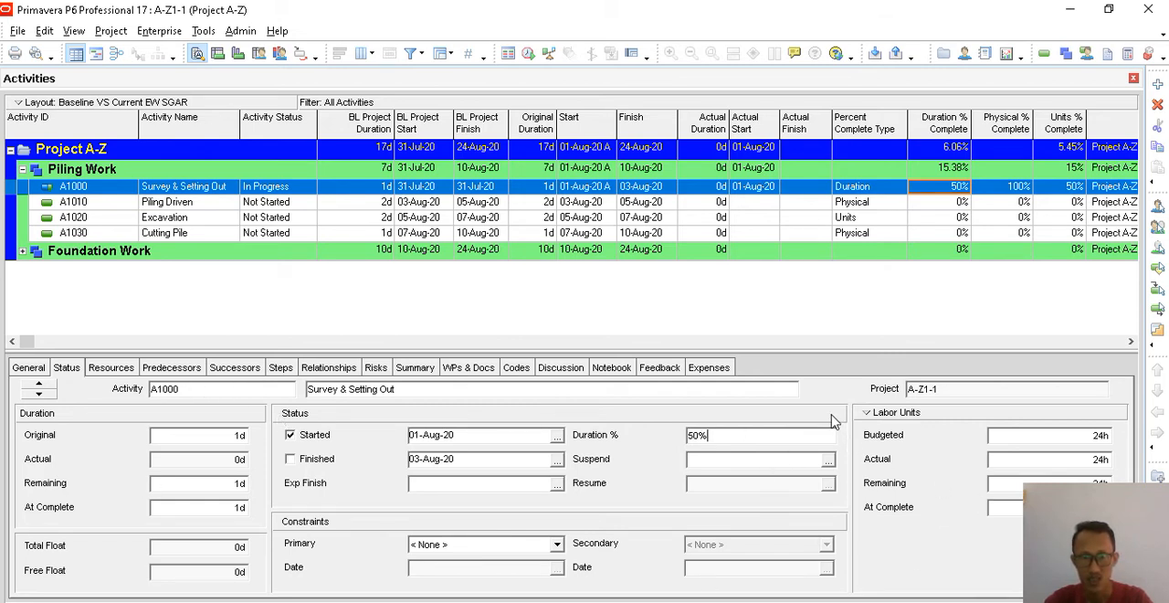
- Mark Survey & Setting Out as finished with an actual finish date of 02-Aug-20
{"action": "left_click", "coordinate": [226, 192]}
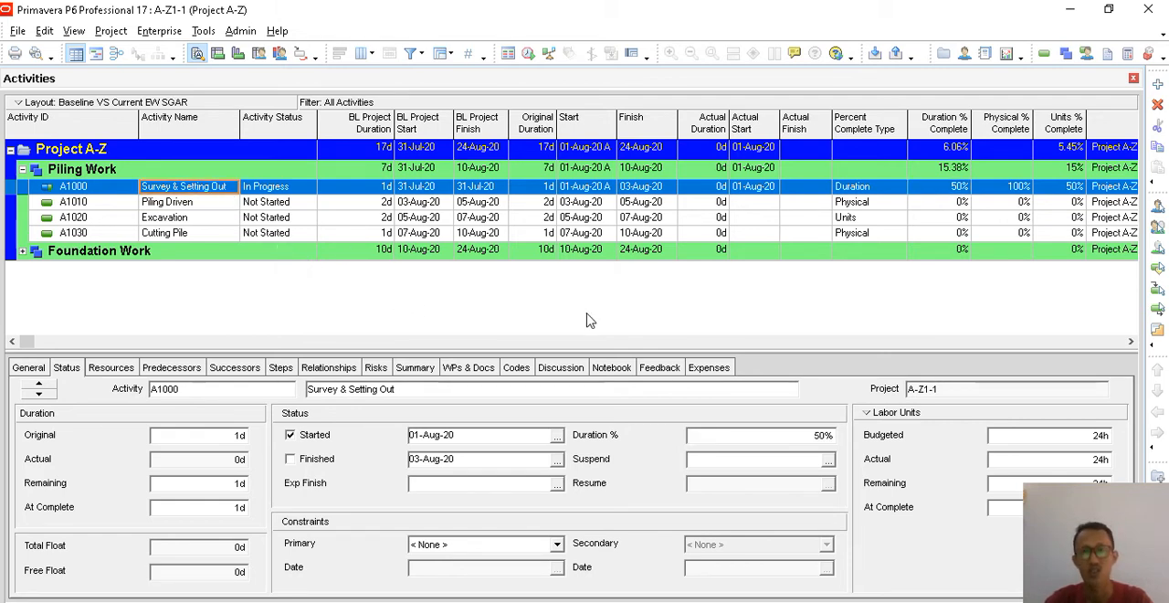
{"action": "left_click", "coordinate": [646, 187]}
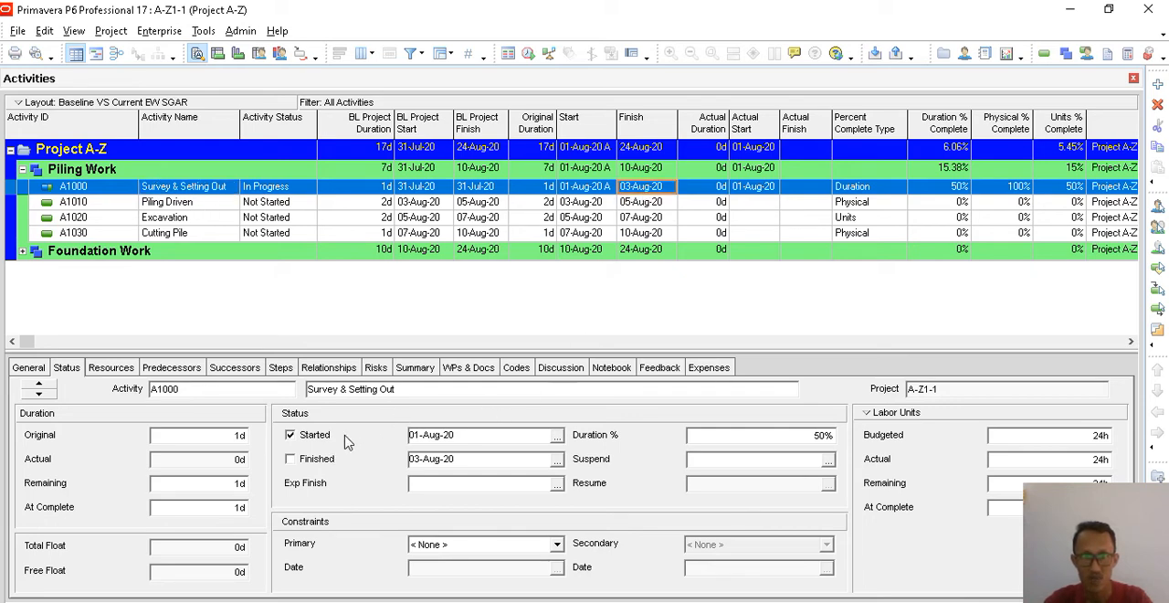
{"action": "left_click", "coordinate": [322, 460]}
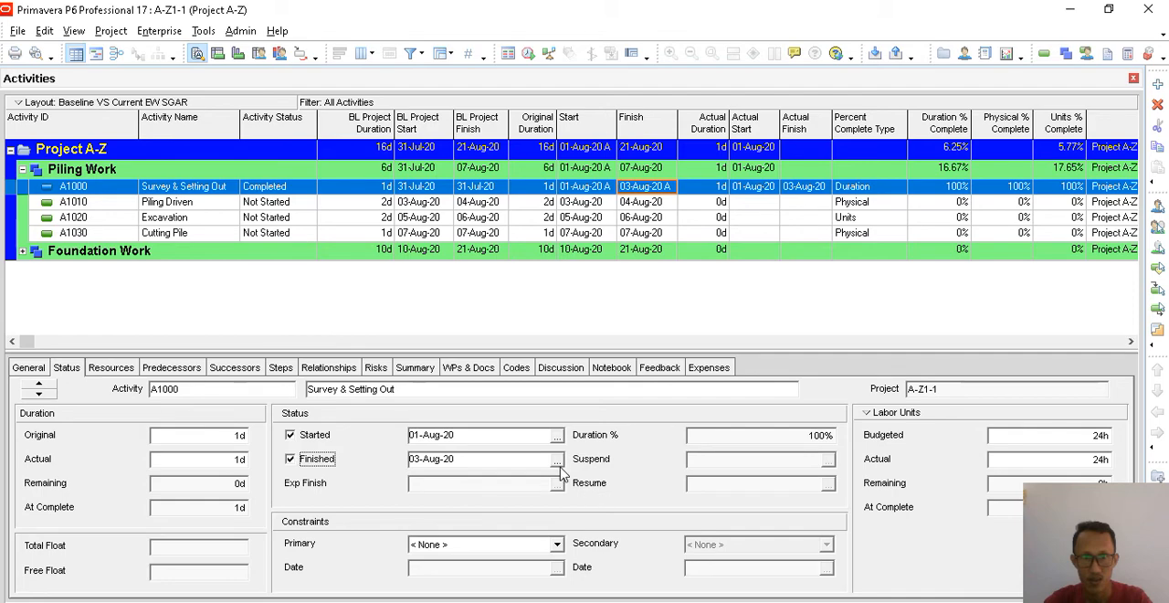
{"action": "left_click", "coordinate": [765, 437]}
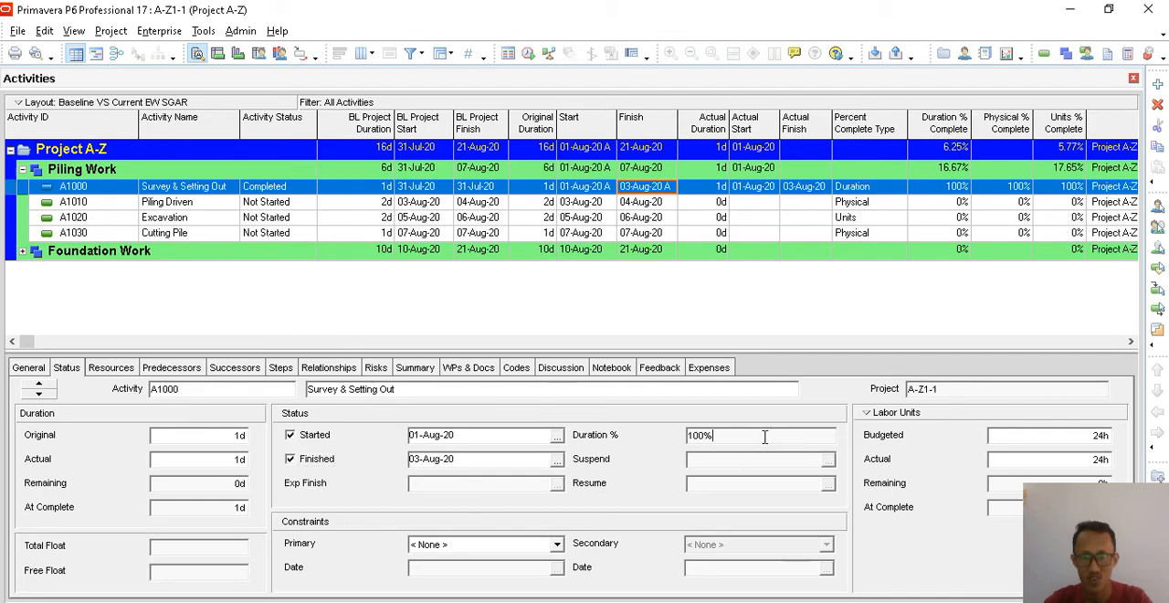
{"action": "left_click", "coordinate": [557, 461]}
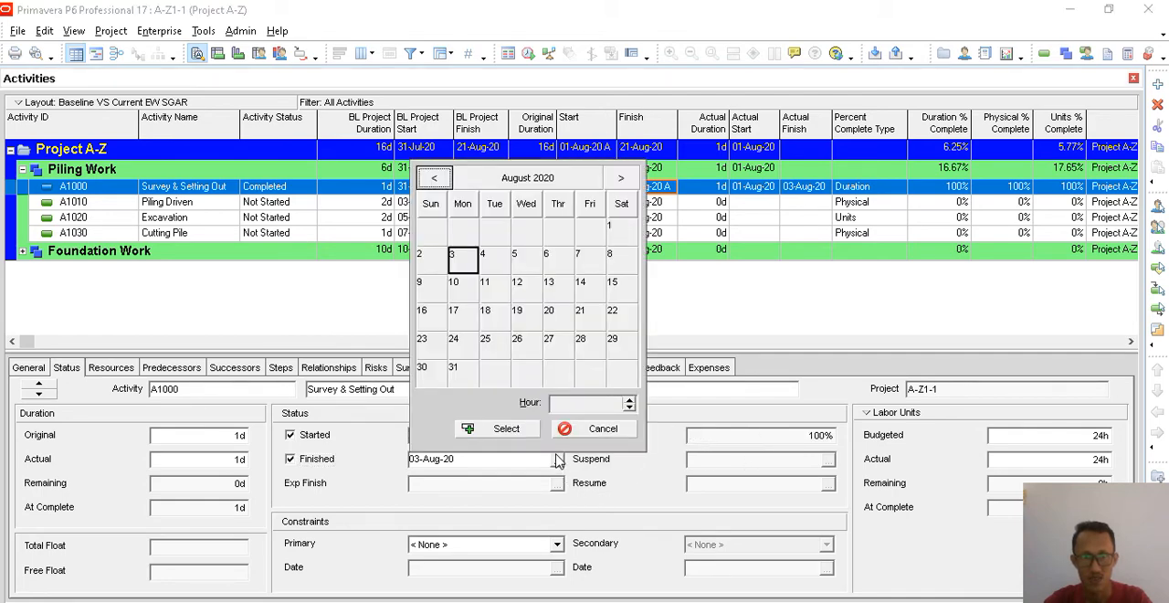
{"action": "left_click", "coordinate": [430, 261]}
{"action": "left_click", "coordinate": [491, 429]}
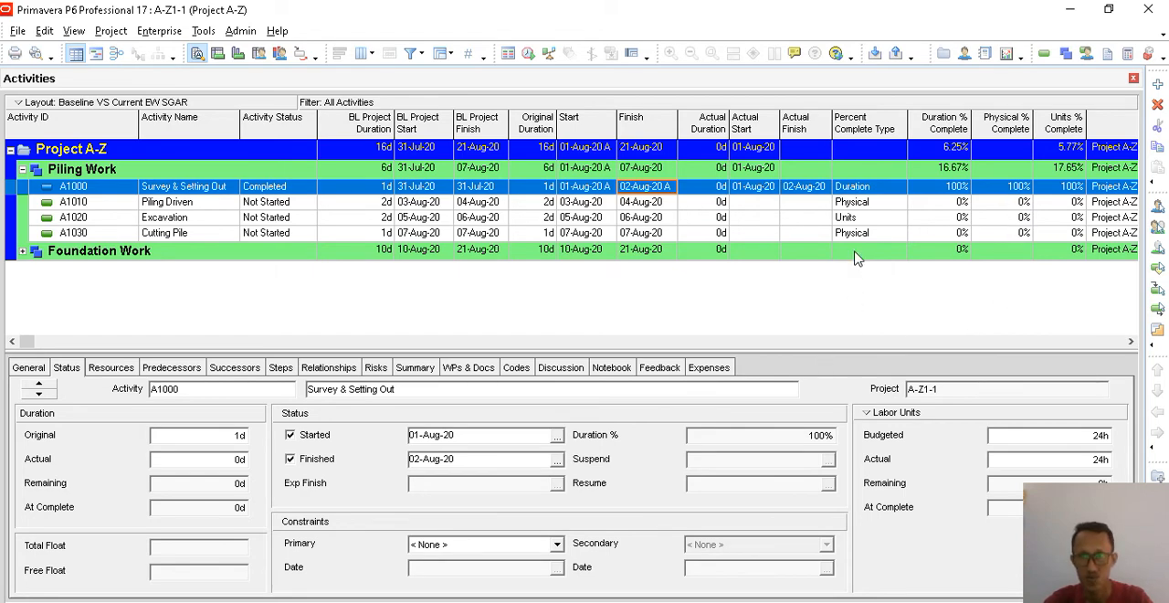
- Reschedule the project with a data date of 02-Aug-20 and review the resources and status of Survey & Setting Out
{"action": "left_click", "coordinate": [864, 205]}
{"action": "left_click", "coordinate": [859, 221]}
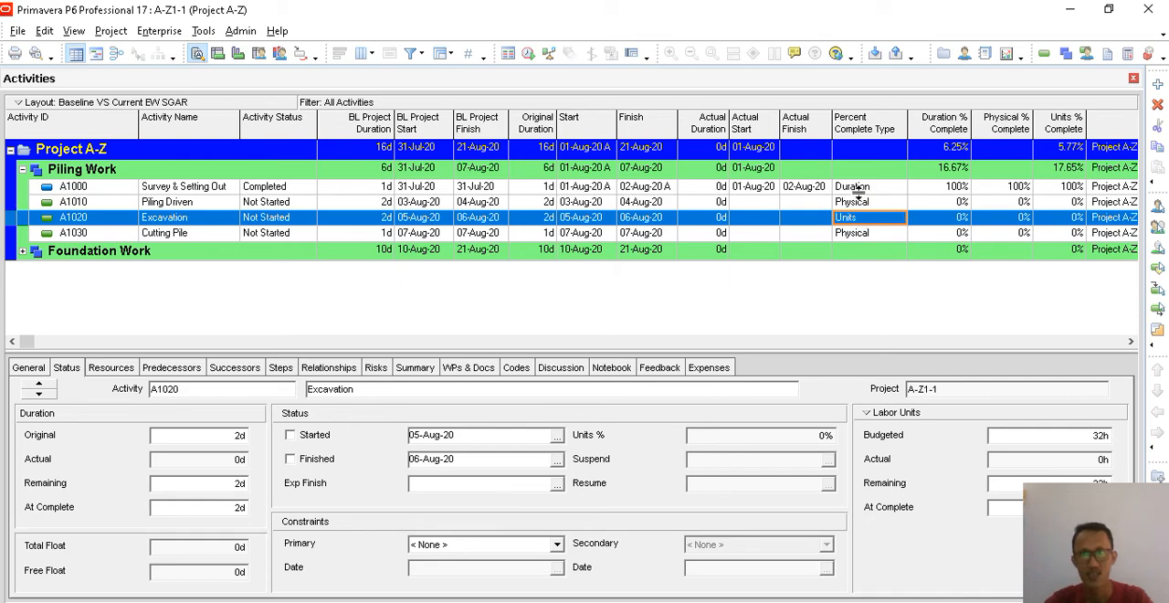
{"action": "left_click", "coordinate": [858, 188]}
{"action": "left_click", "coordinate": [203, 30]}
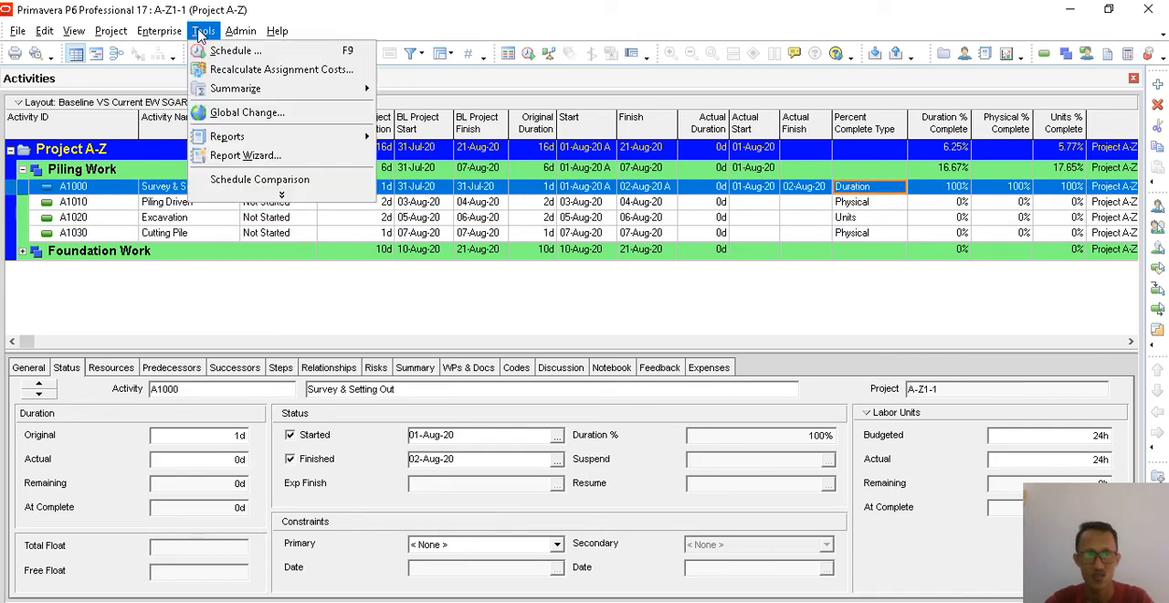
{"action": "left_click", "coordinate": [228, 49]}
{"action": "left_click", "coordinate": [693, 267]}
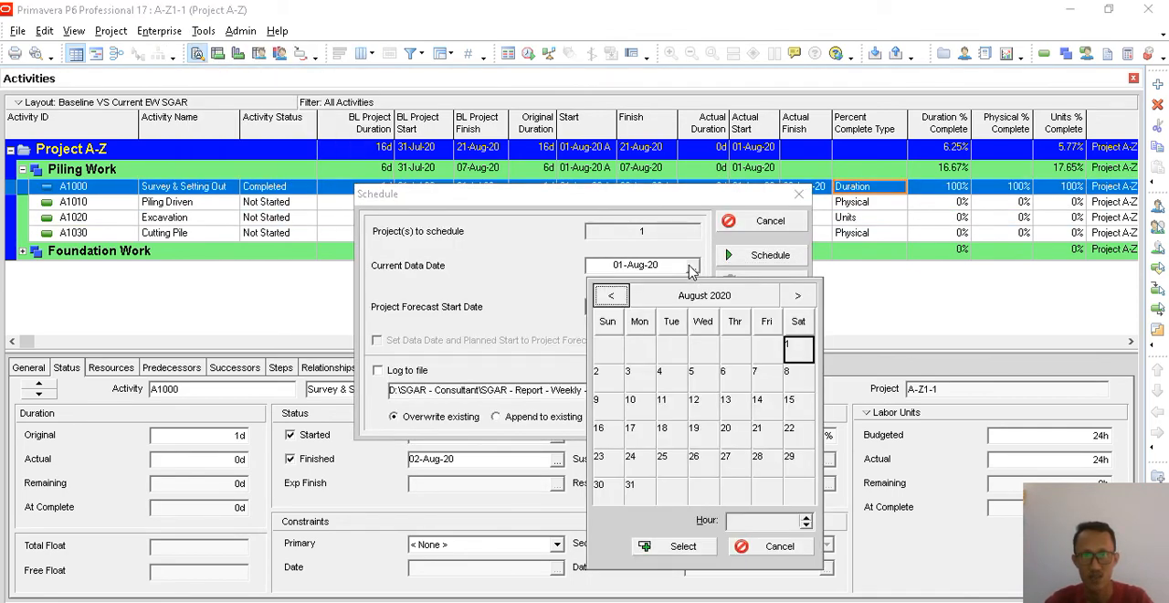
{"action": "left_click", "coordinate": [599, 376]}
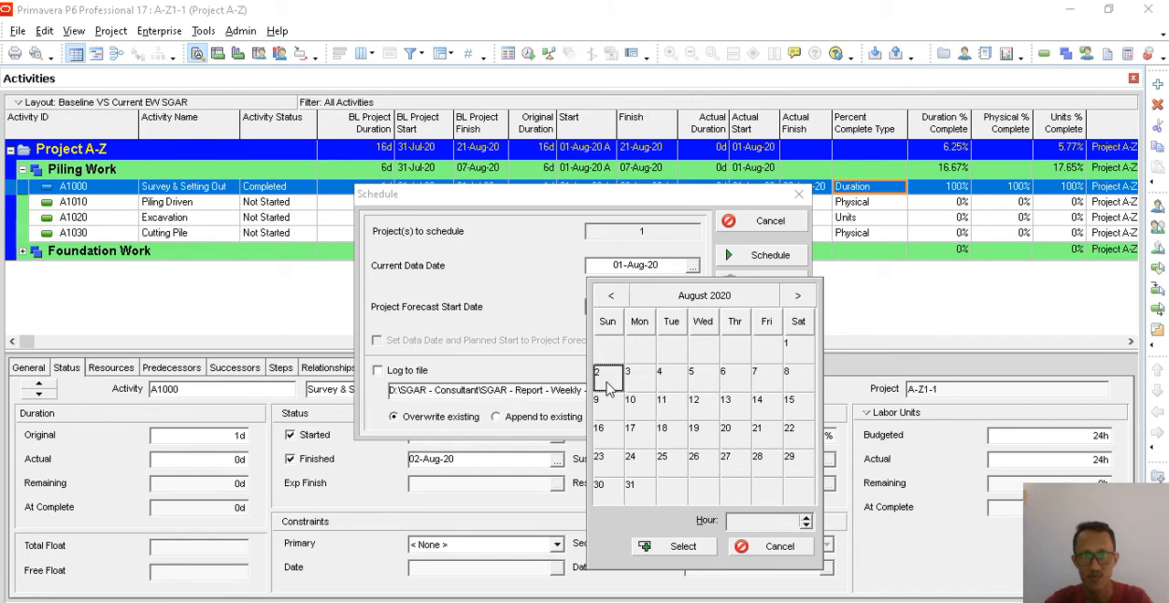
{"action": "left_click", "coordinate": [678, 545]}
{"action": "left_click", "coordinate": [785, 255]}
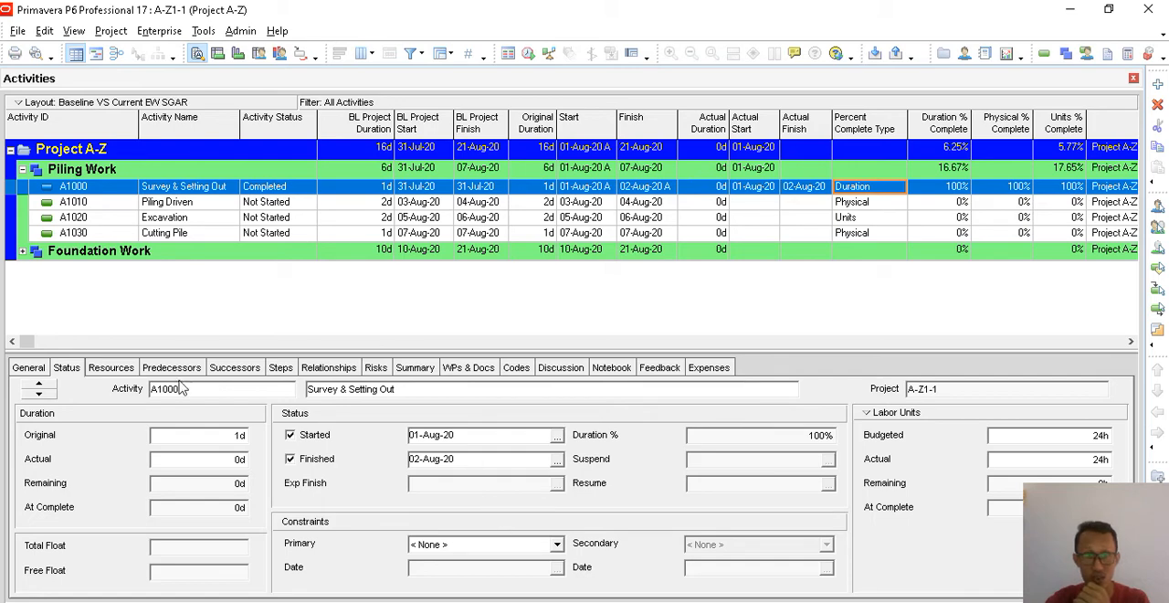
{"action": "left_click", "coordinate": [108, 372]}
{"action": "left_click", "coordinate": [67, 368]}
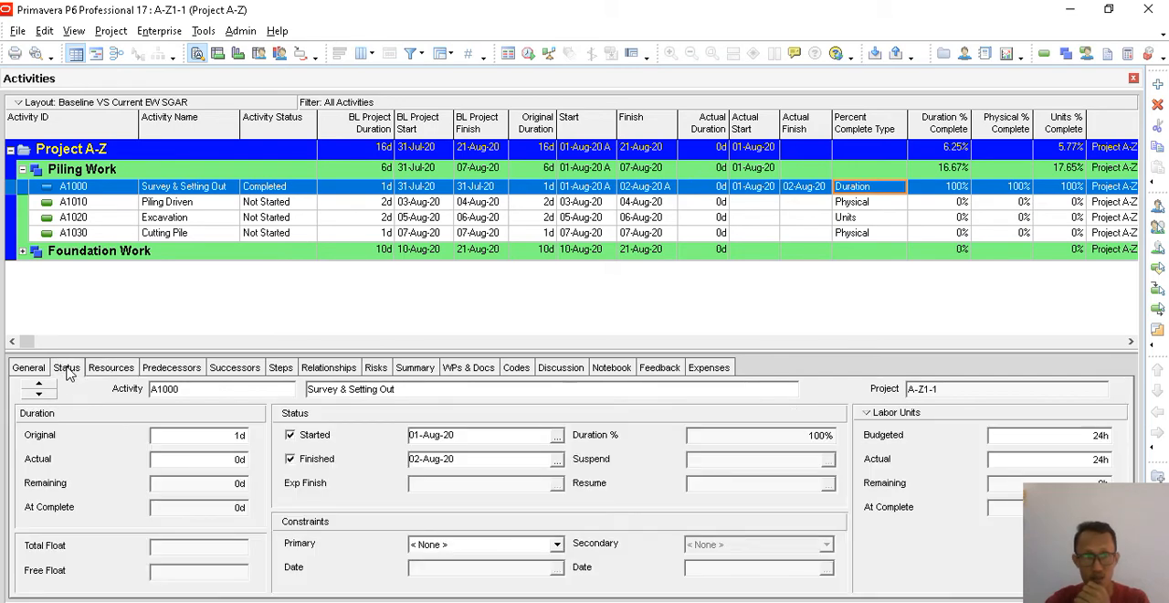
- Set the actual labor units of Survey & Setting Out to 48h and check its resource assignments
{"action": "left_click", "coordinate": [1101, 464]}
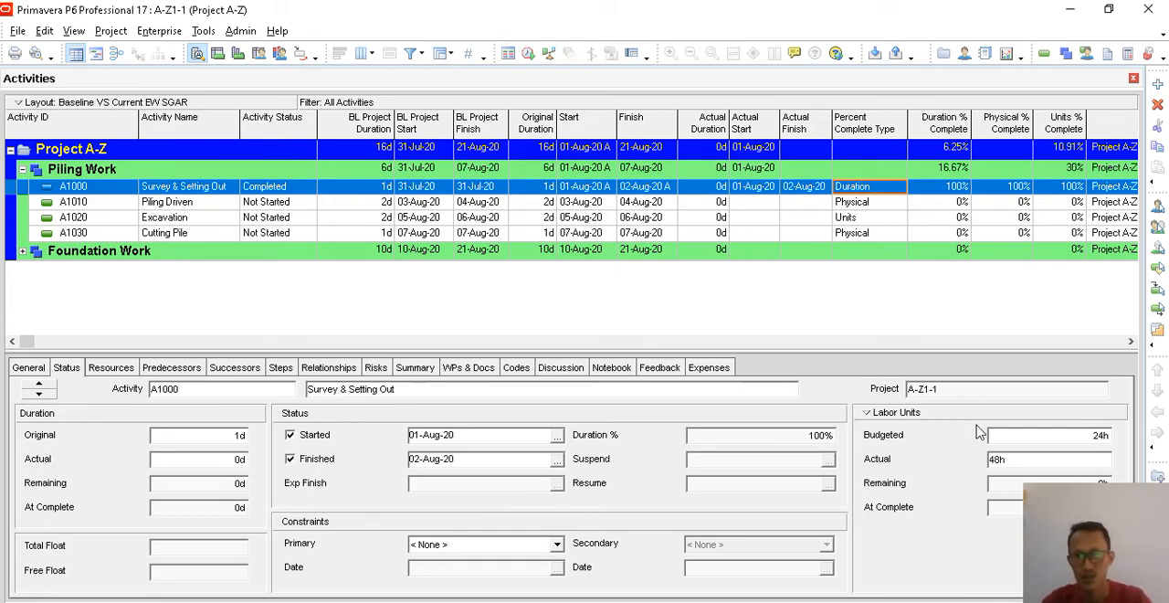
{"action": "left_click", "coordinate": [1017, 435]}
{"action": "left_click", "coordinate": [110, 367]}
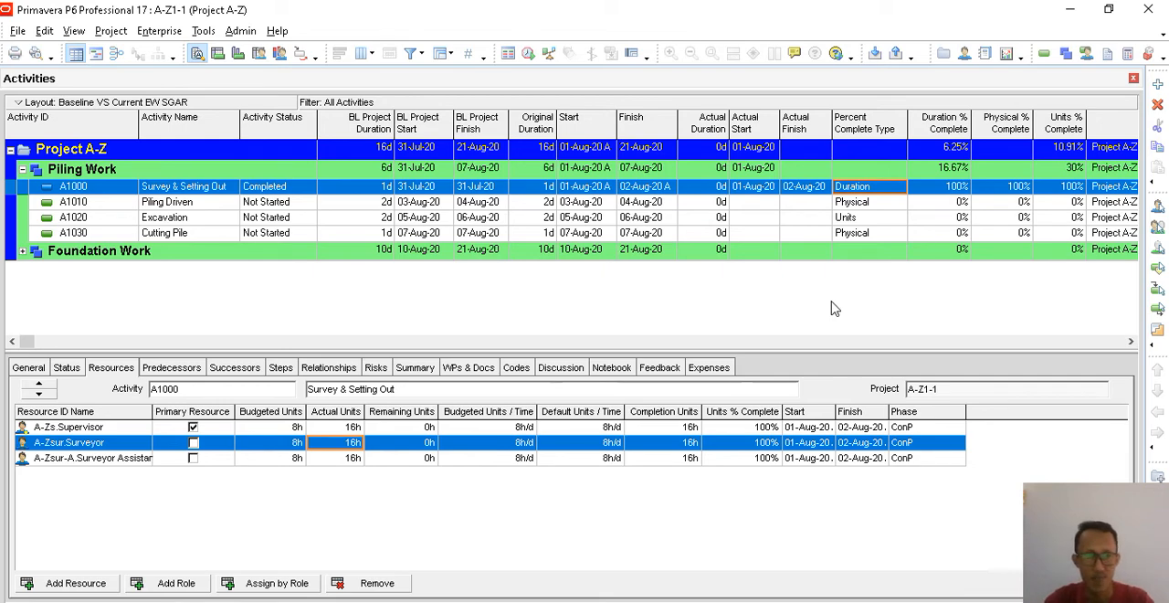
- Set the actual start of Piling Driven to 03-Aug-20 and widen the Actual Start column slightly
{"action": "left_click", "coordinate": [219, 205]}
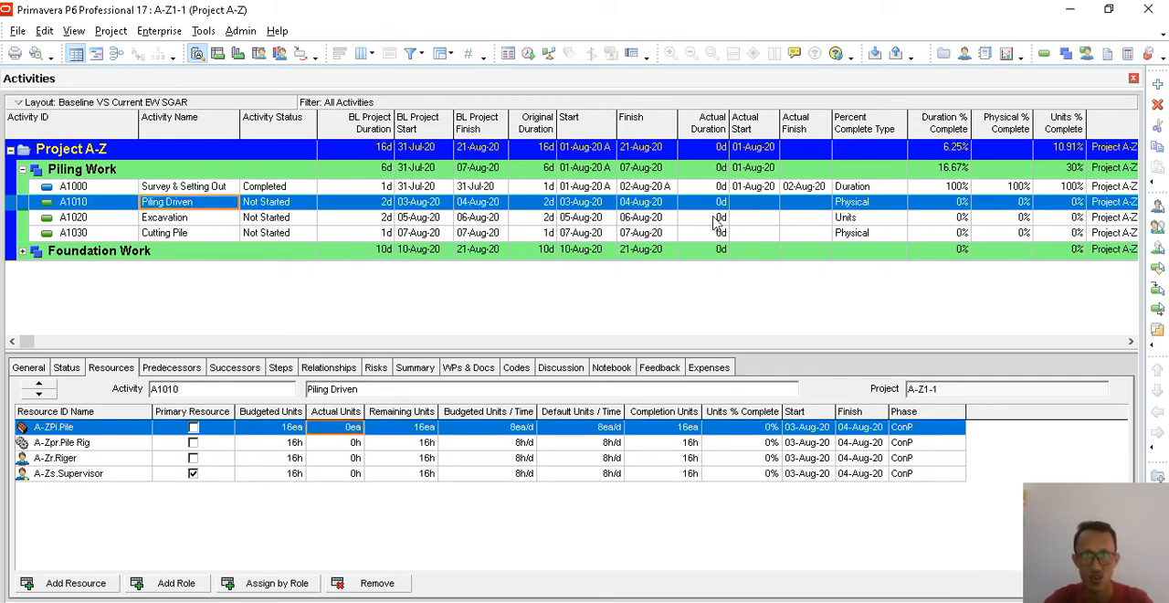
{"action": "left_click", "coordinate": [762, 202]}
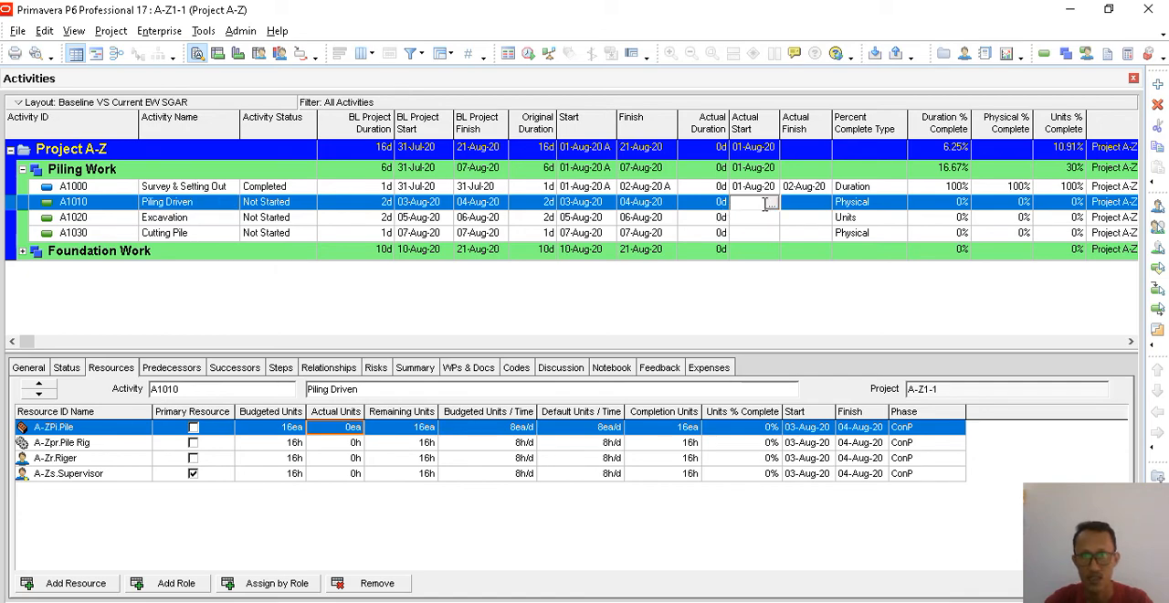
{"action": "left_click", "coordinate": [772, 205]}
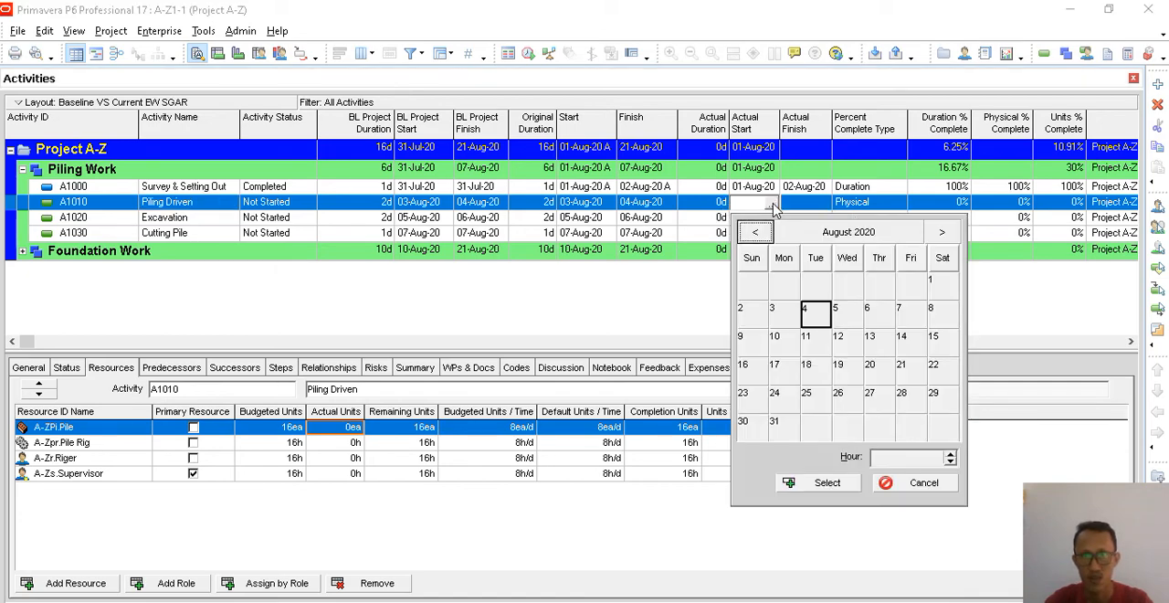
{"action": "double_click", "coordinate": [792, 315]}
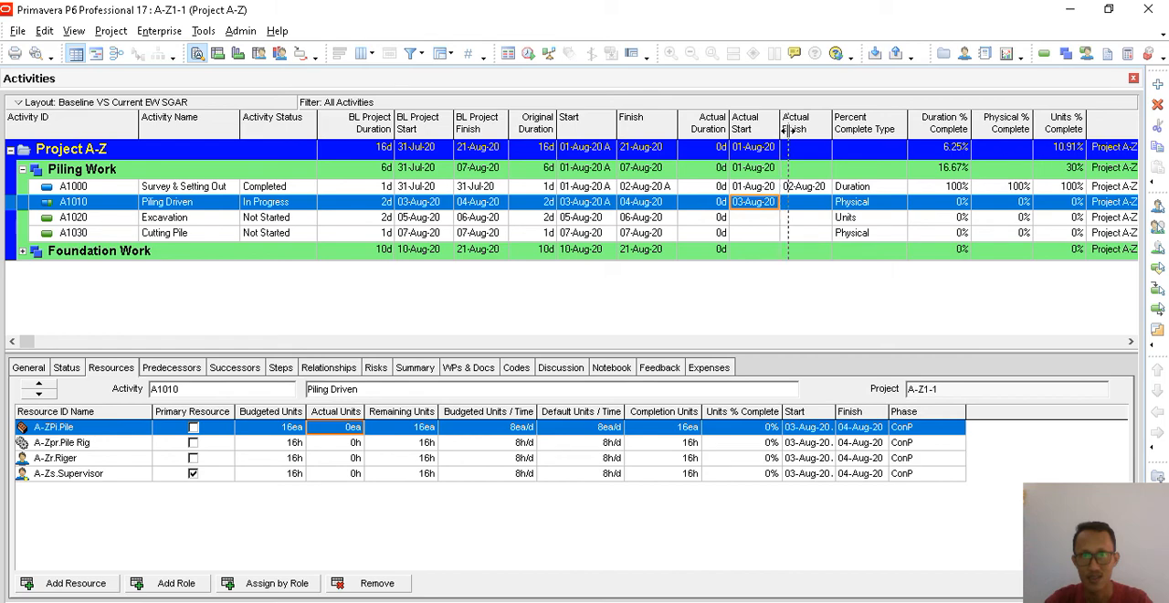
{"action": "left_click_drag", "start_coordinate": [786, 130], "coordinate": [795, 132]}
- Set the Physical % of Piling Driven to 50%
{"action": "left_click", "coordinate": [70, 369]}
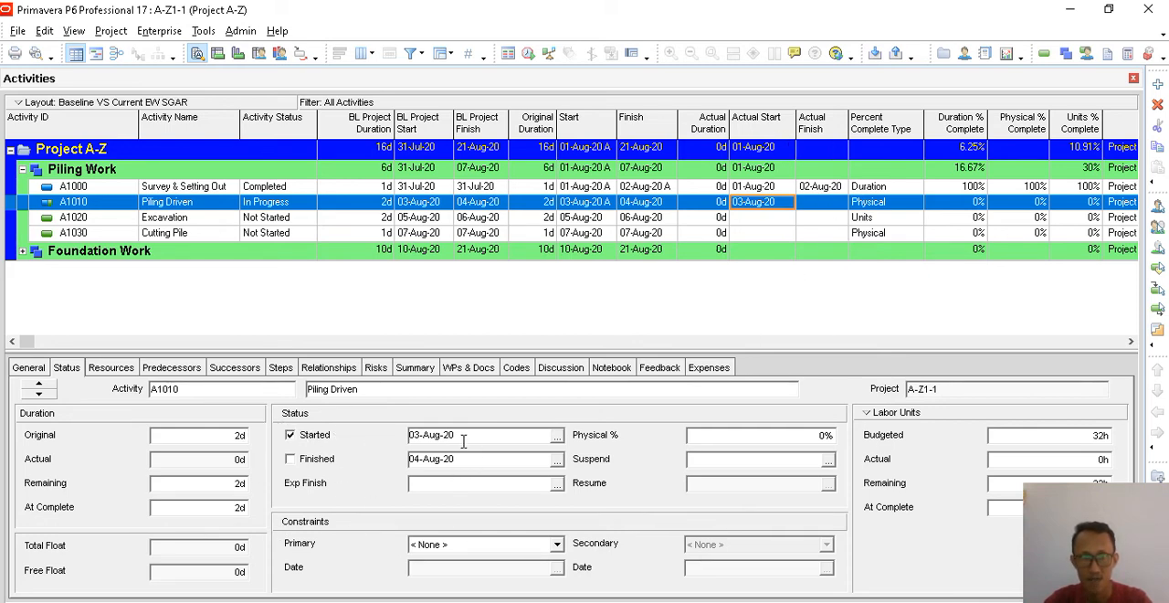
{"action": "left_click", "coordinate": [759, 440]}
{"action": "left_click_drag", "start_coordinate": [759, 440], "coordinate": [597, 437]}
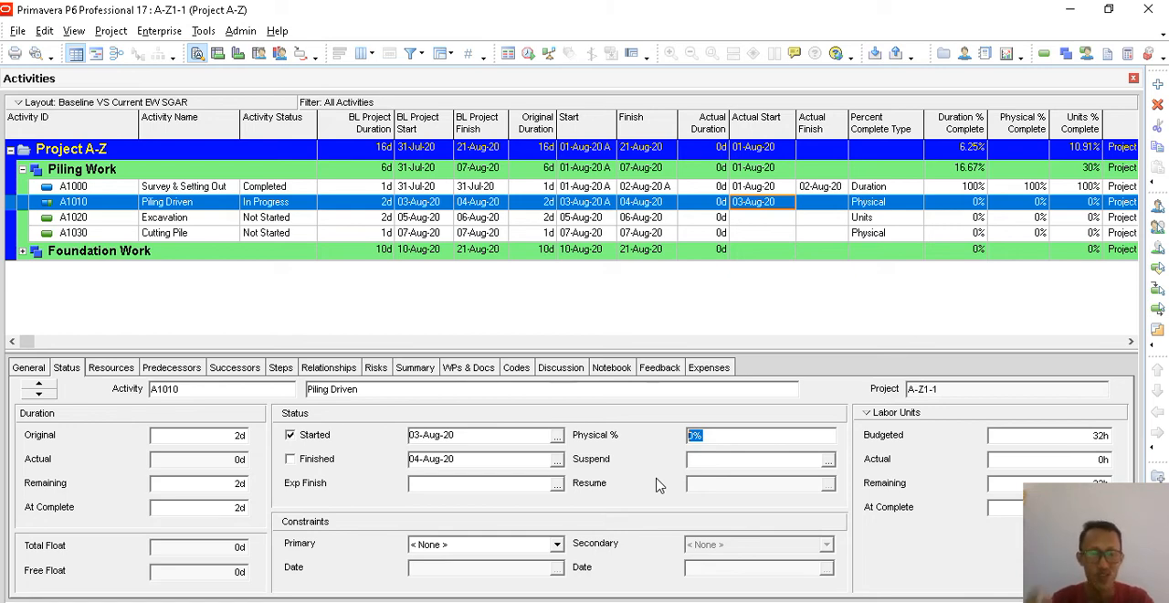
{"action": "type", "text": "50"}
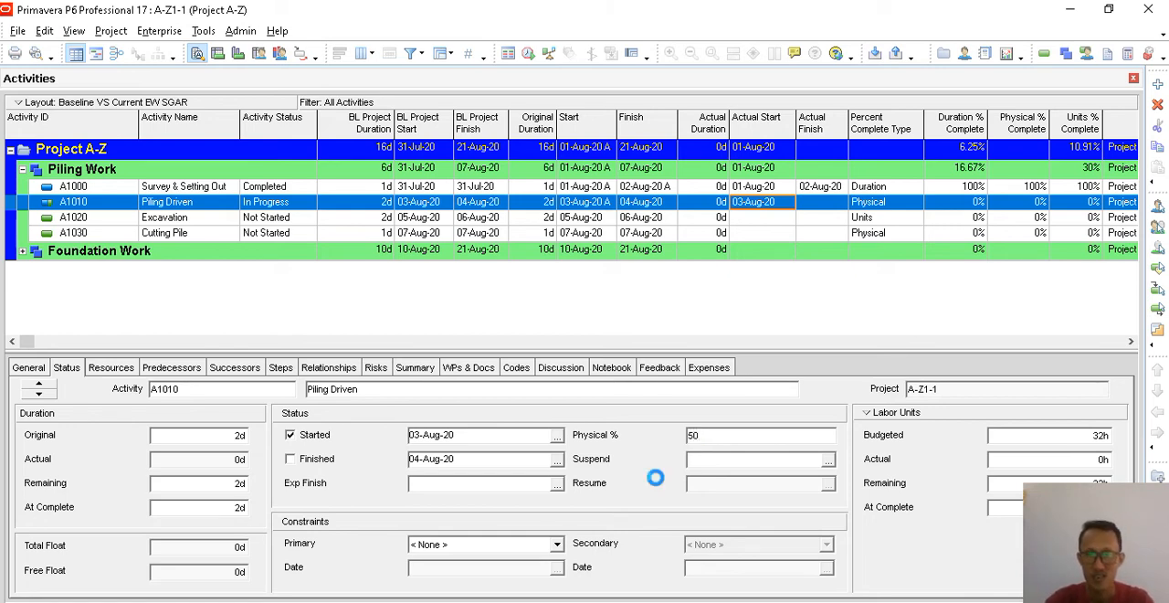
{"action": "left_click", "coordinate": [747, 466]}
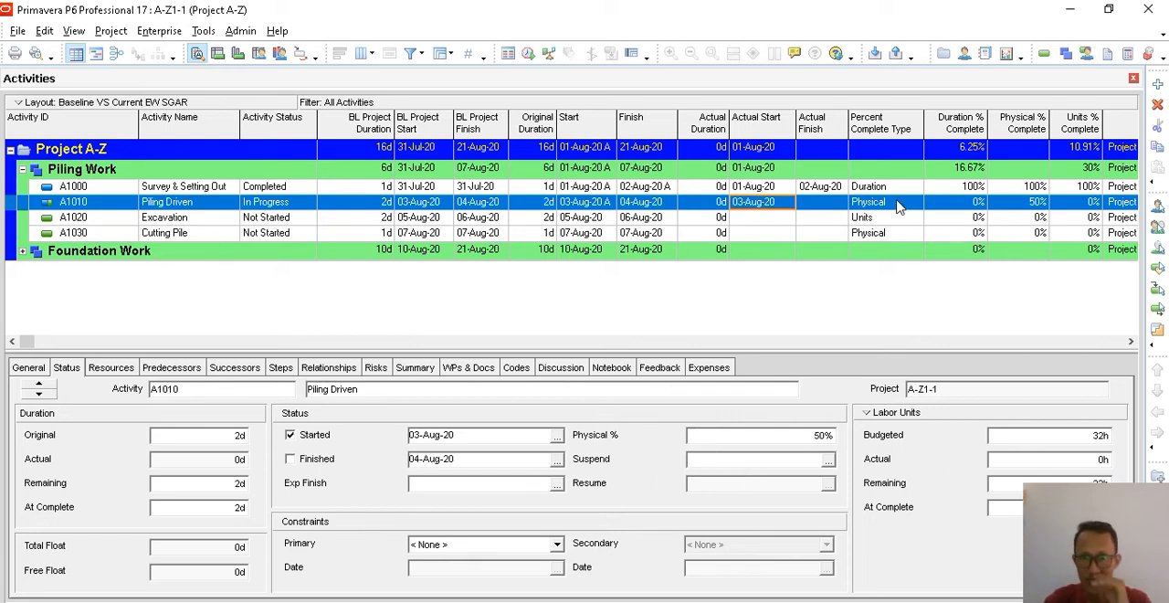
- Check the percent complete type of Piling Driven and set its remaining duration to 1d
{"action": "left_click", "coordinate": [28, 367]}
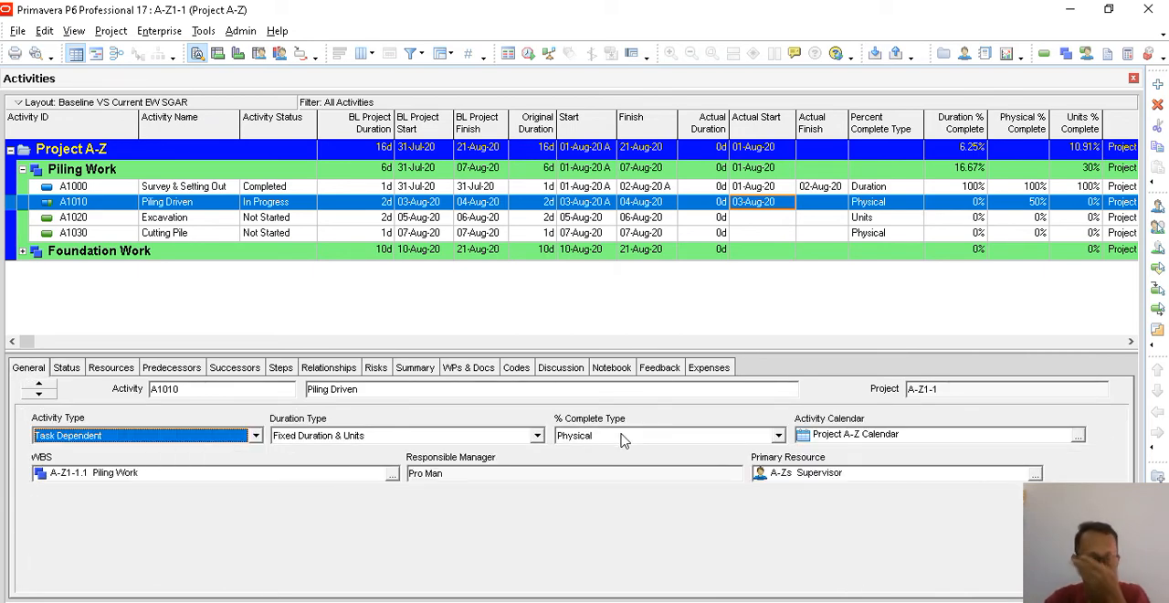
{"action": "left_click", "coordinate": [71, 367]}
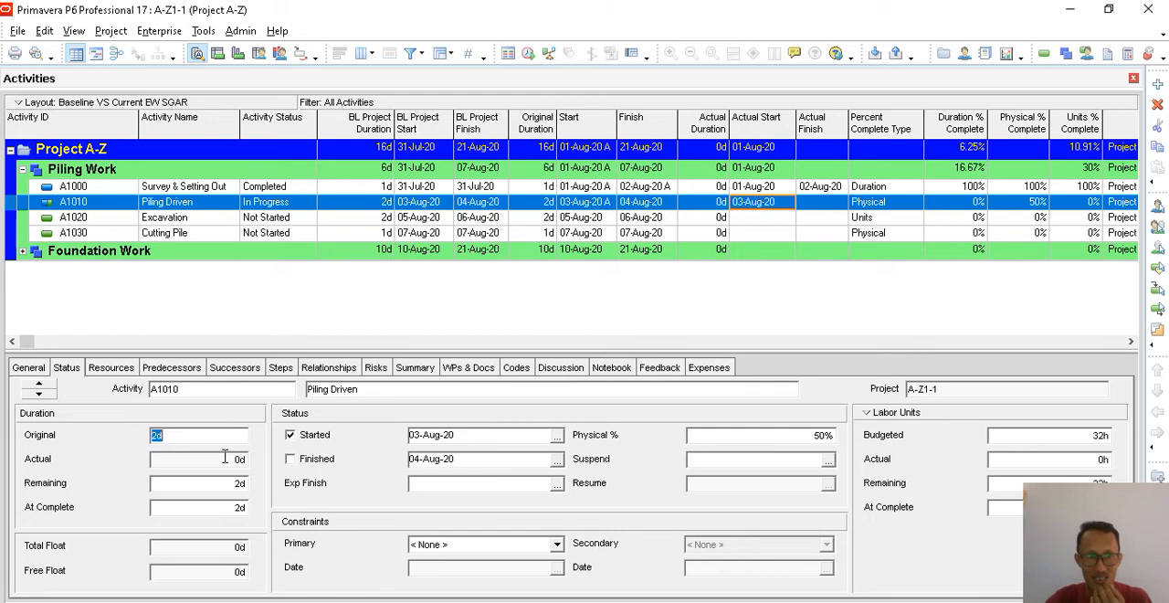
{"action": "left_click", "coordinate": [243, 486]}
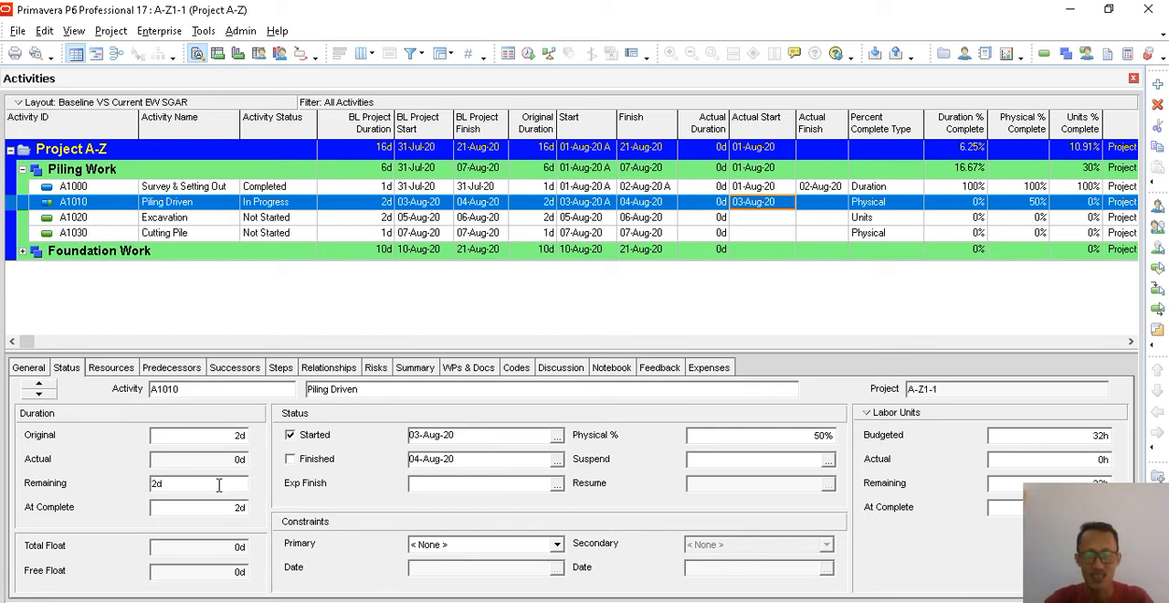
{"action": "type", "text": "1"}
{"action": "key", "text": "Return"}
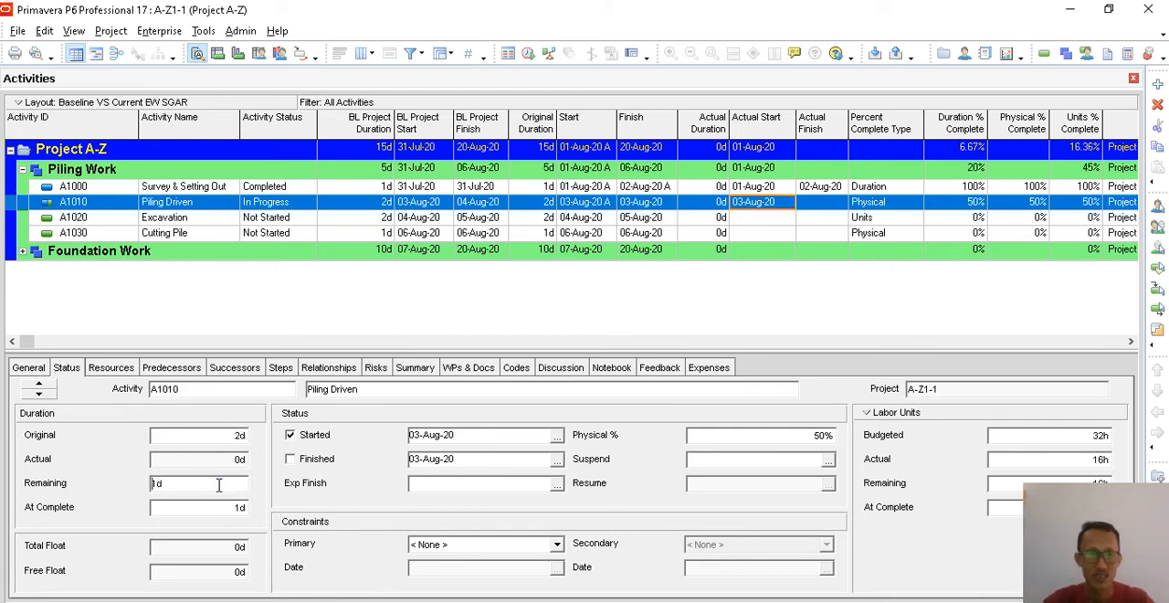
- Examine Piling Driven's actual duration, actual labor units, duration type and Physical %
{"action": "left_click", "coordinate": [234, 459]}
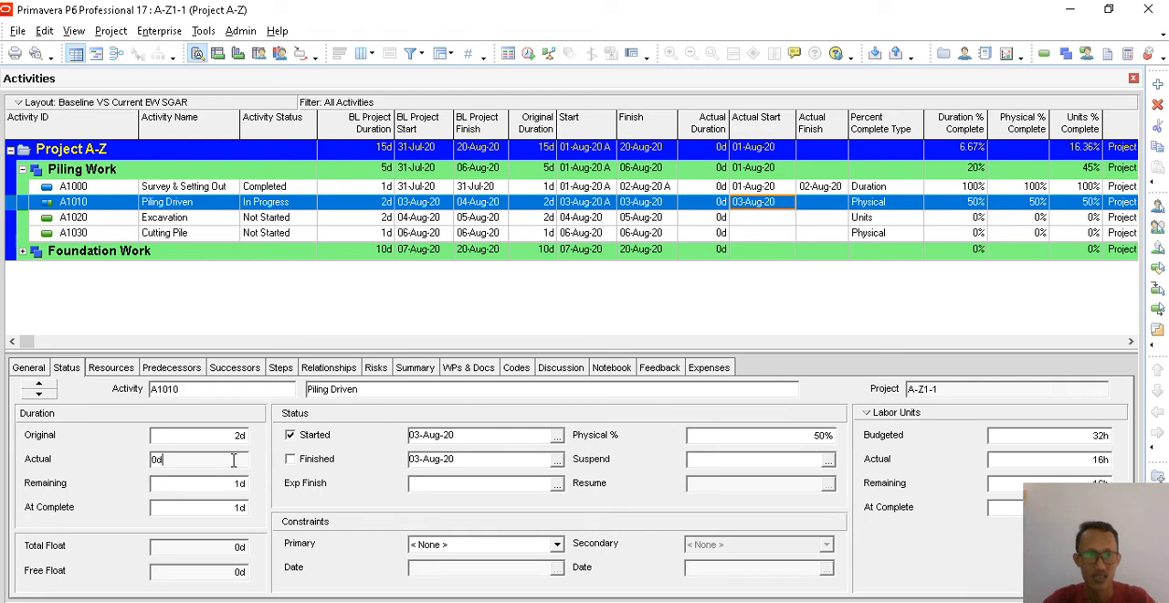
{"action": "left_click", "coordinate": [1068, 461]}
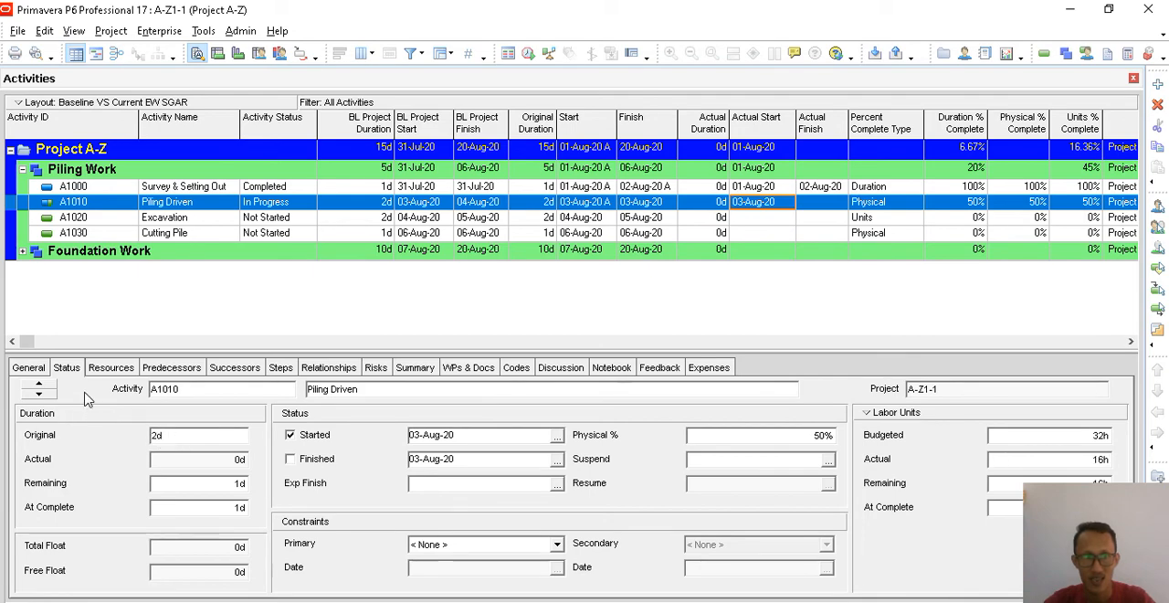
{"action": "left_click", "coordinate": [33, 368]}
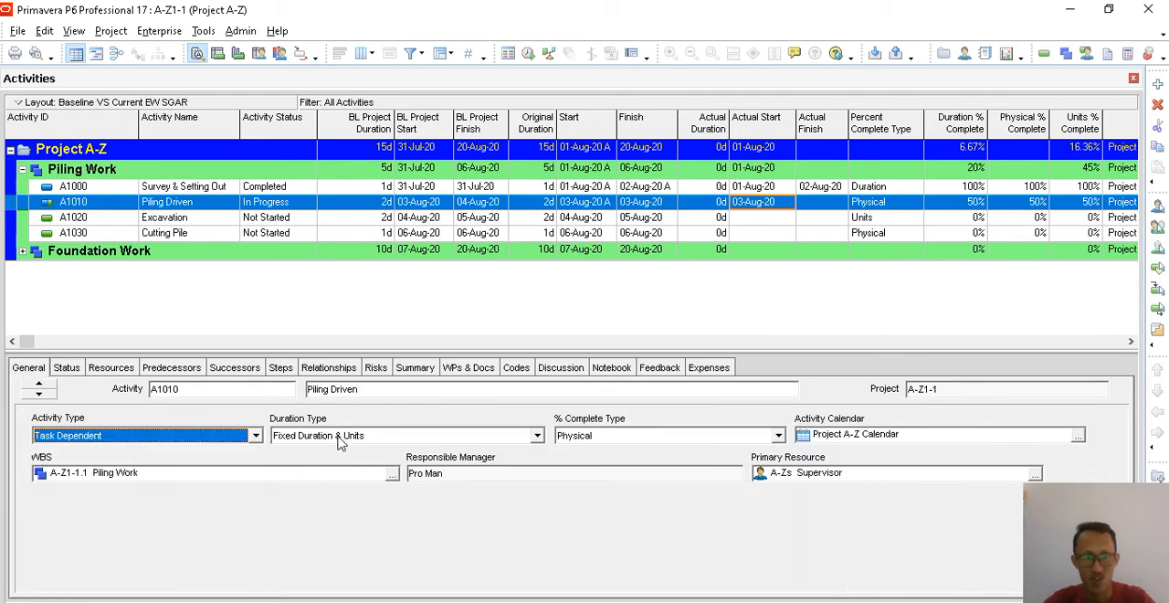
{"action": "left_click", "coordinate": [387, 439]}
{"action": "left_click", "coordinate": [365, 451]}
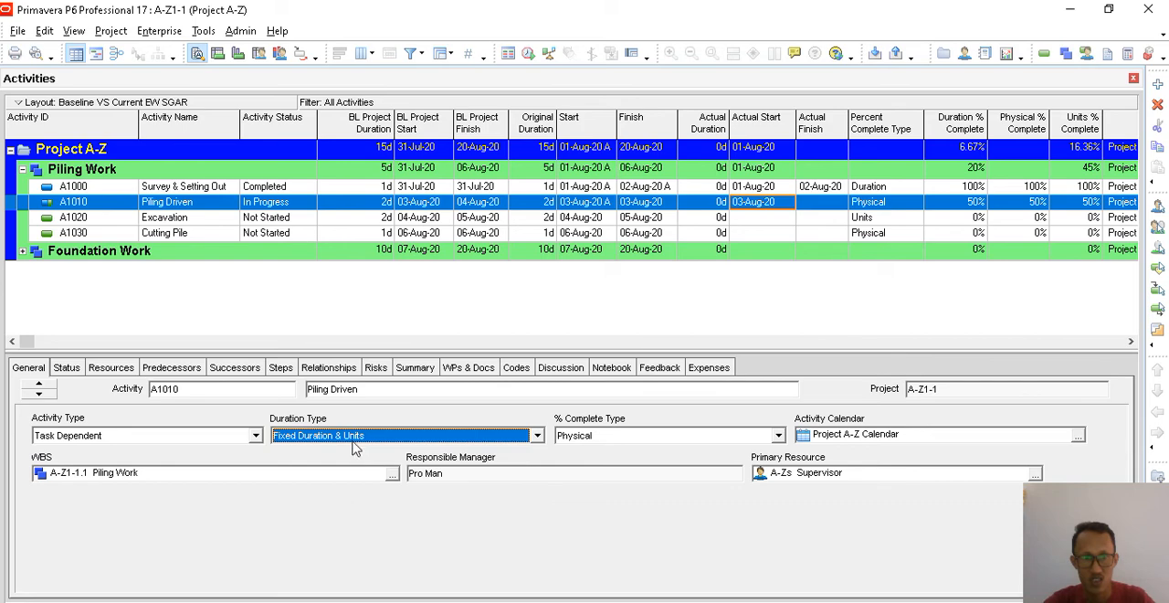
{"action": "left_click", "coordinate": [64, 370]}
{"action": "left_click", "coordinate": [36, 370]}
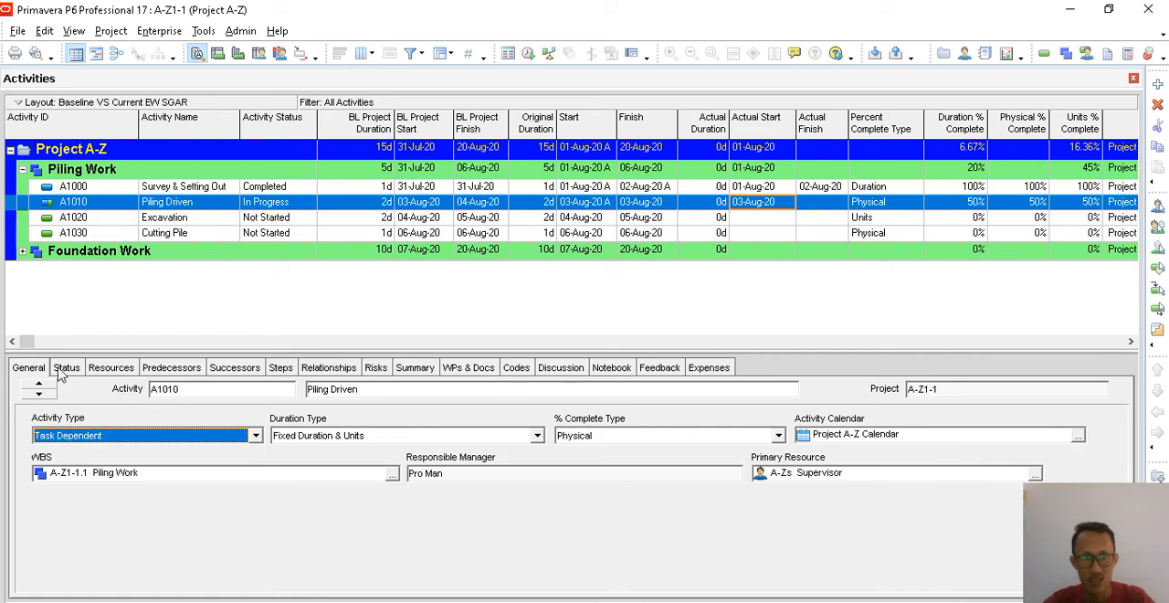
{"action": "left_click", "coordinate": [65, 367]}
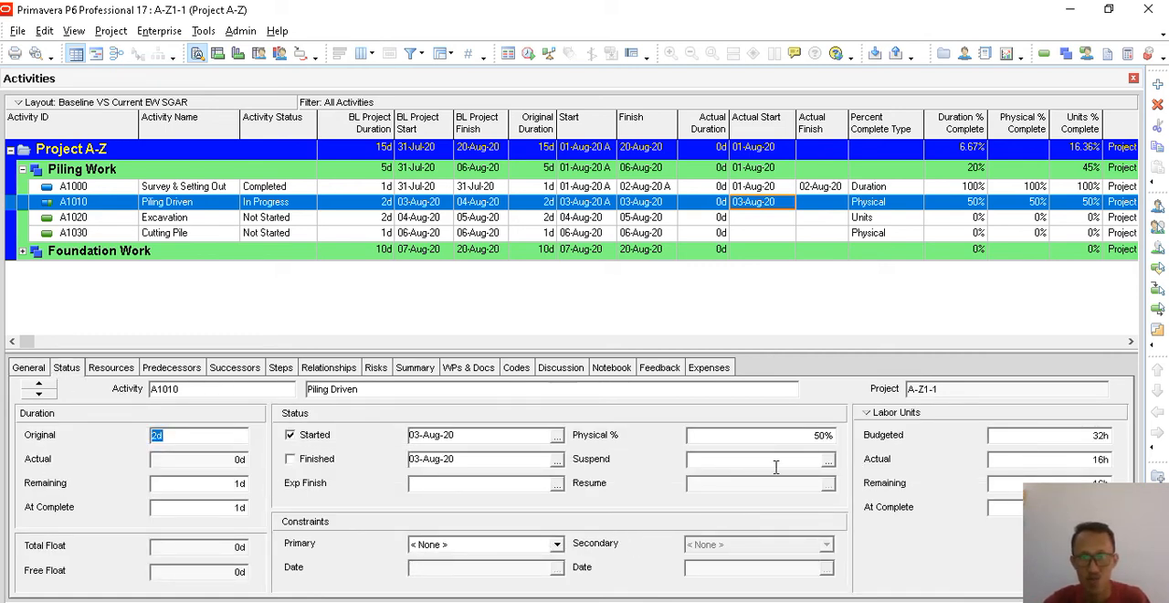
{"action": "left_click", "coordinate": [814, 438]}
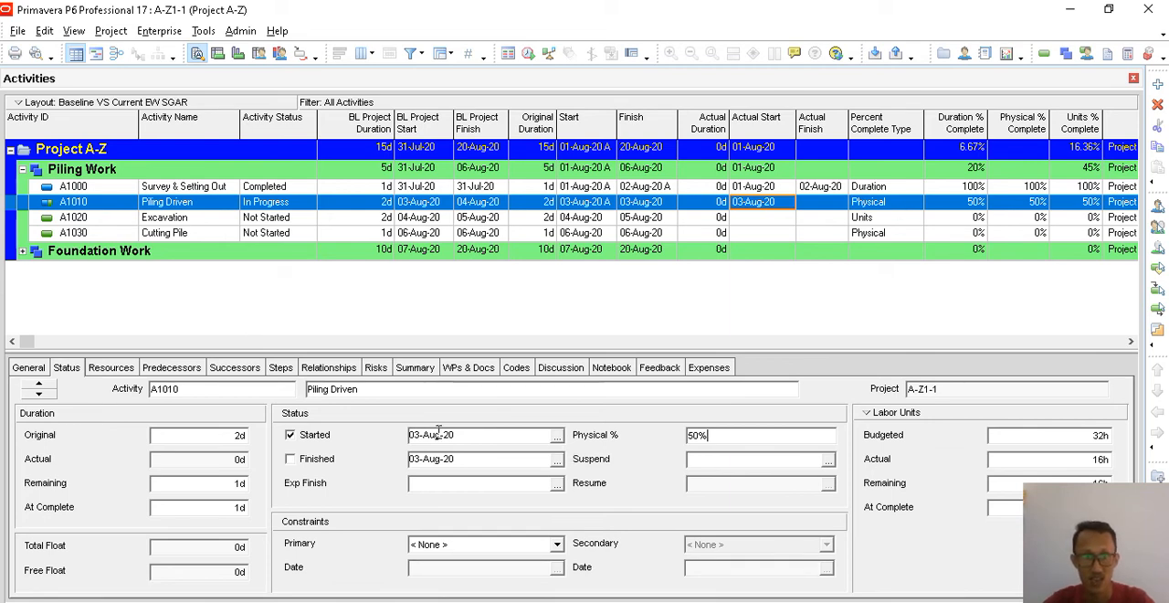
- Reschedule the project with a data date of 04-Aug-20
{"action": "left_click", "coordinate": [202, 30]}
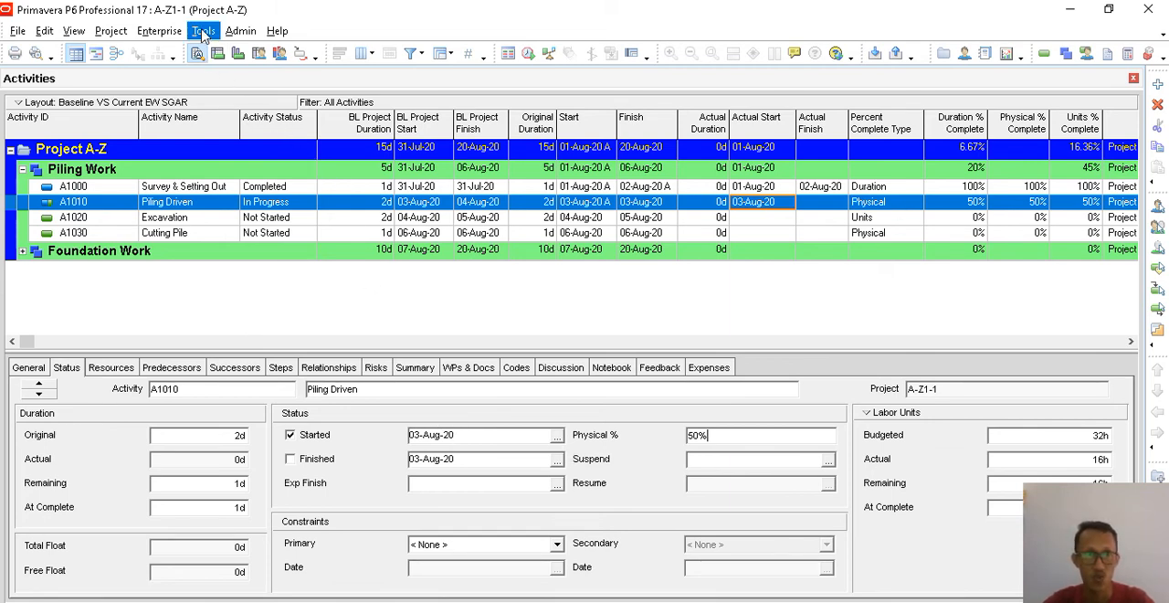
{"action": "left_click", "coordinate": [221, 52]}
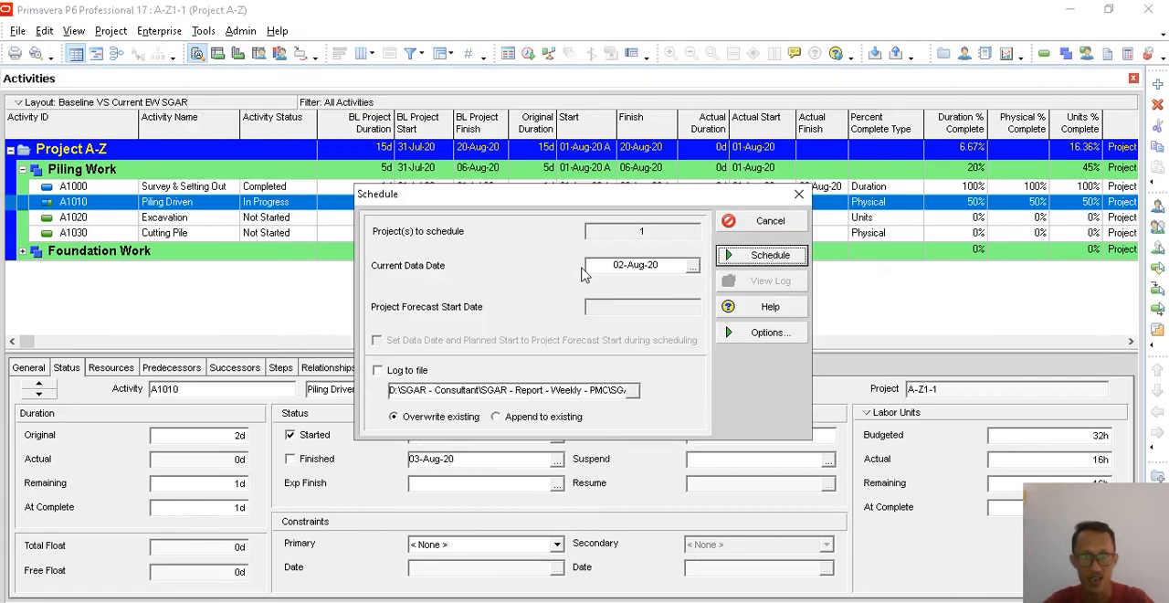
{"action": "left_click", "coordinate": [693, 265]}
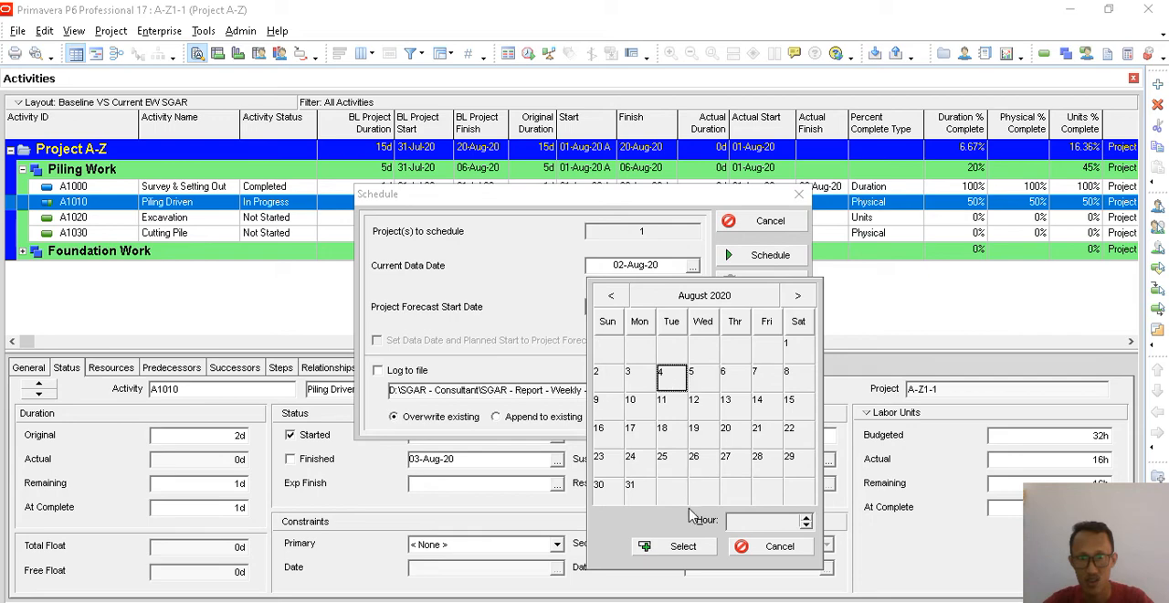
{"action": "left_click", "coordinate": [683, 545]}
{"action": "left_click", "coordinate": [756, 257]}
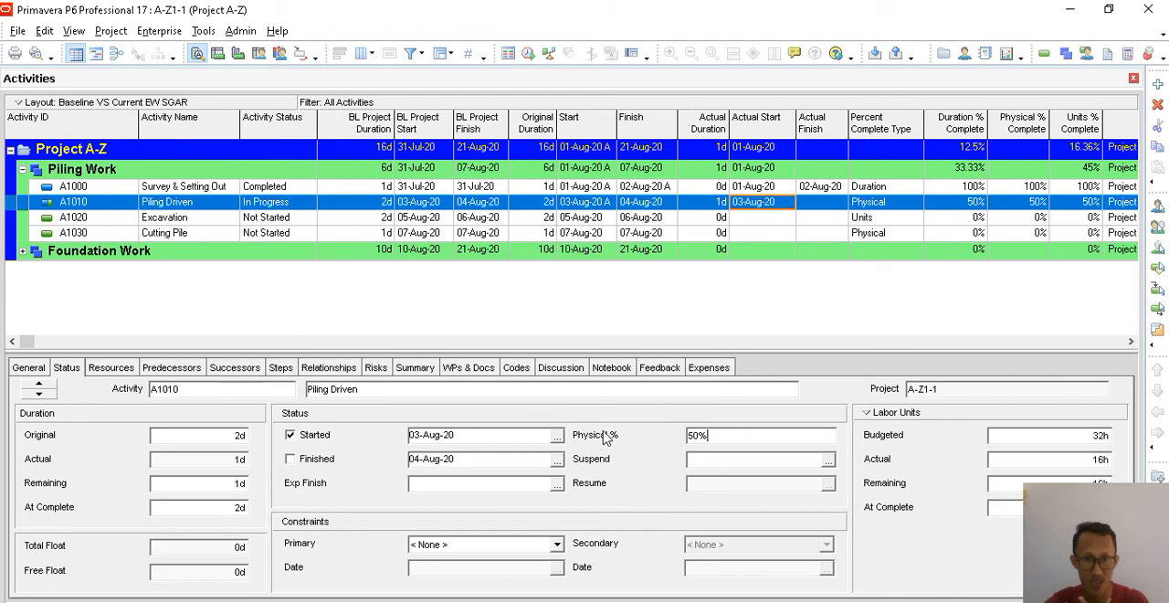
- Check the percent complete type of Piling Driven and mark the activity as finished on 04-Aug-20
{"action": "left_click", "coordinate": [29, 367]}
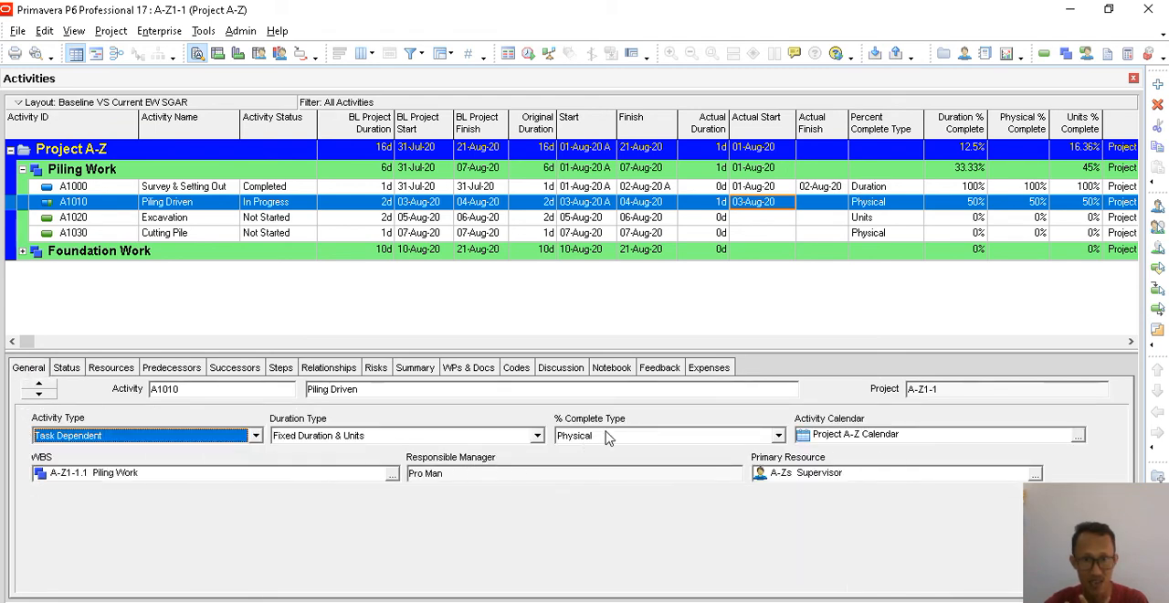
{"action": "left_click", "coordinate": [64, 369]}
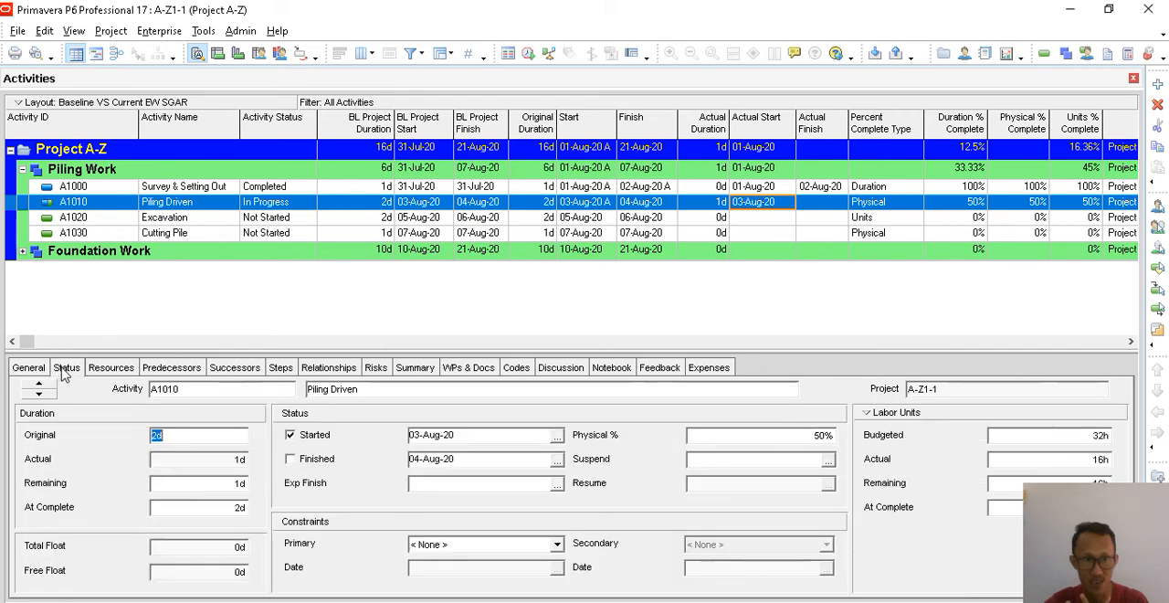
{"action": "left_click", "coordinate": [290, 459]}
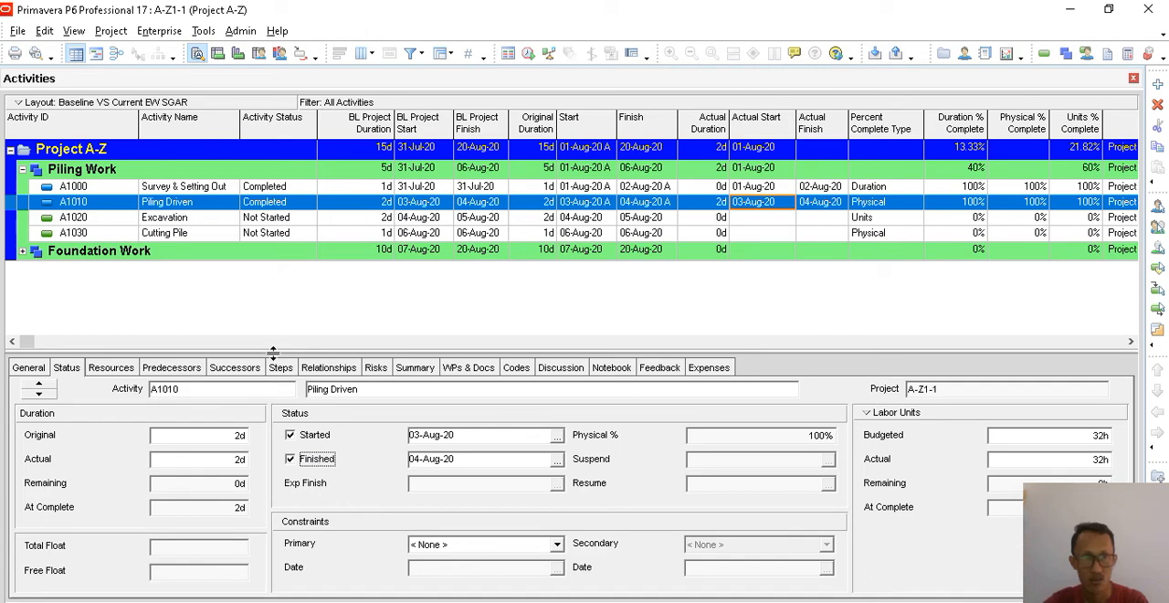
- Reschedule the project with the current data date and check Piling Driven's percent complete type, Duration % and Physical %
{"action": "left_click", "coordinate": [203, 30]}
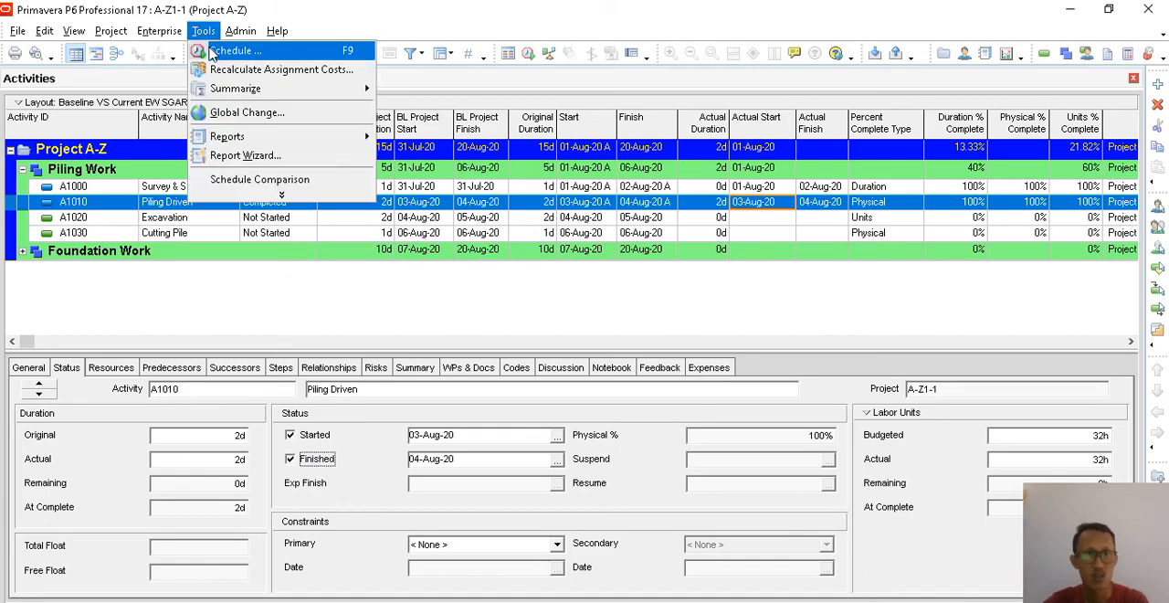
{"action": "left_click", "coordinate": [228, 44]}
{"action": "left_click", "coordinate": [765, 256]}
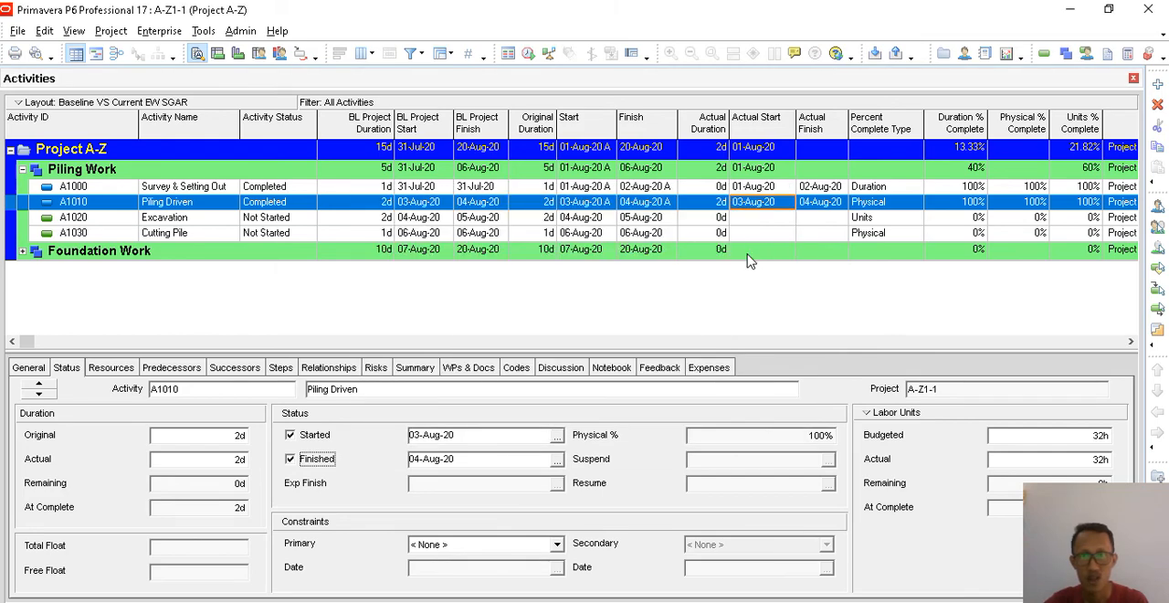
{"action": "left_click", "coordinate": [880, 205]}
{"action": "left_click", "coordinate": [949, 205]}
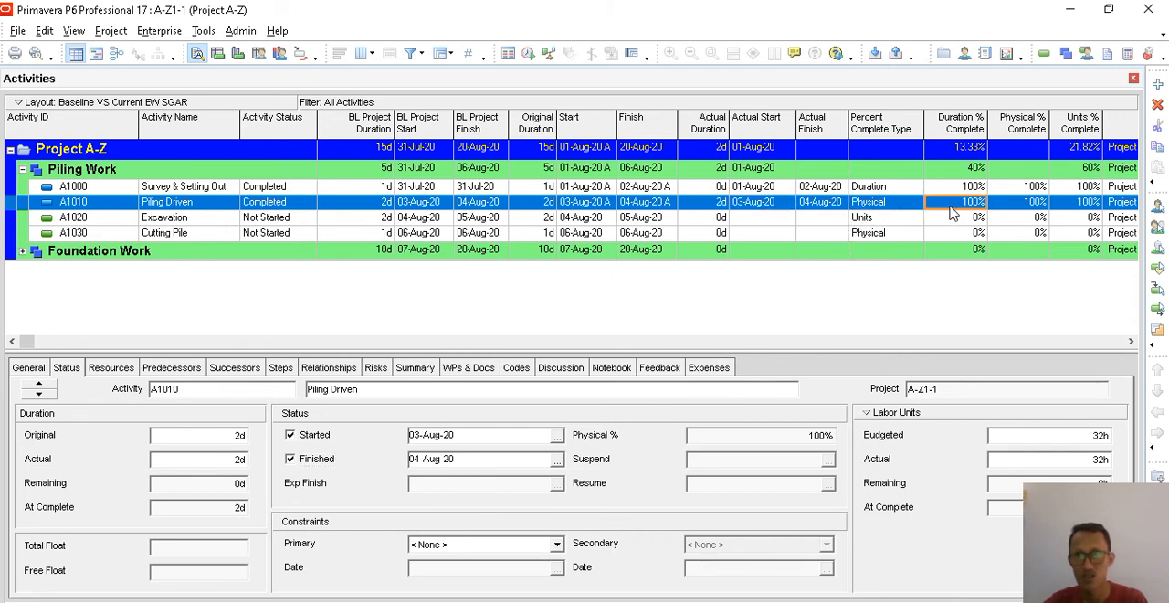
{"action": "left_click", "coordinate": [995, 204]}
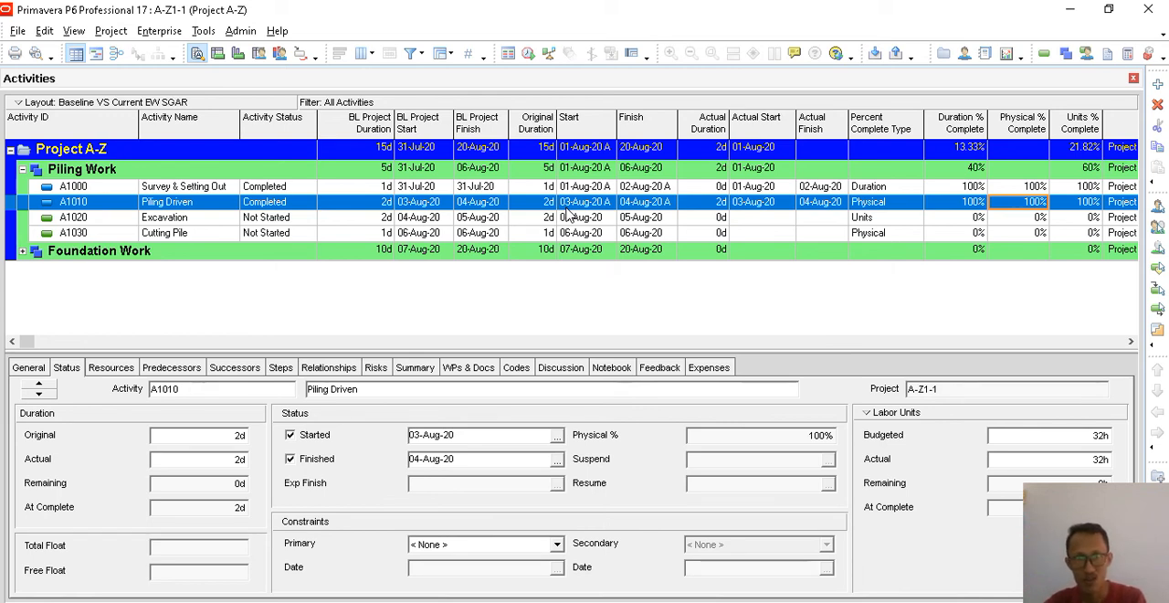
- Clear the finished status of Piling Driven
{"action": "left_click", "coordinate": [290, 458]}
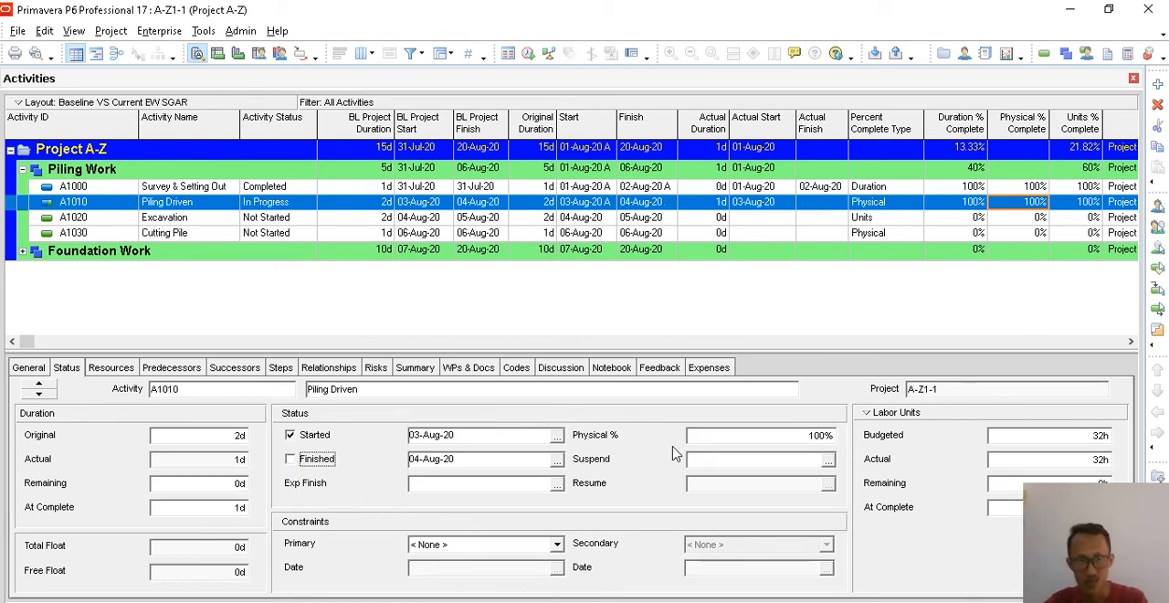
{"action": "left_click", "coordinate": [203, 33]}
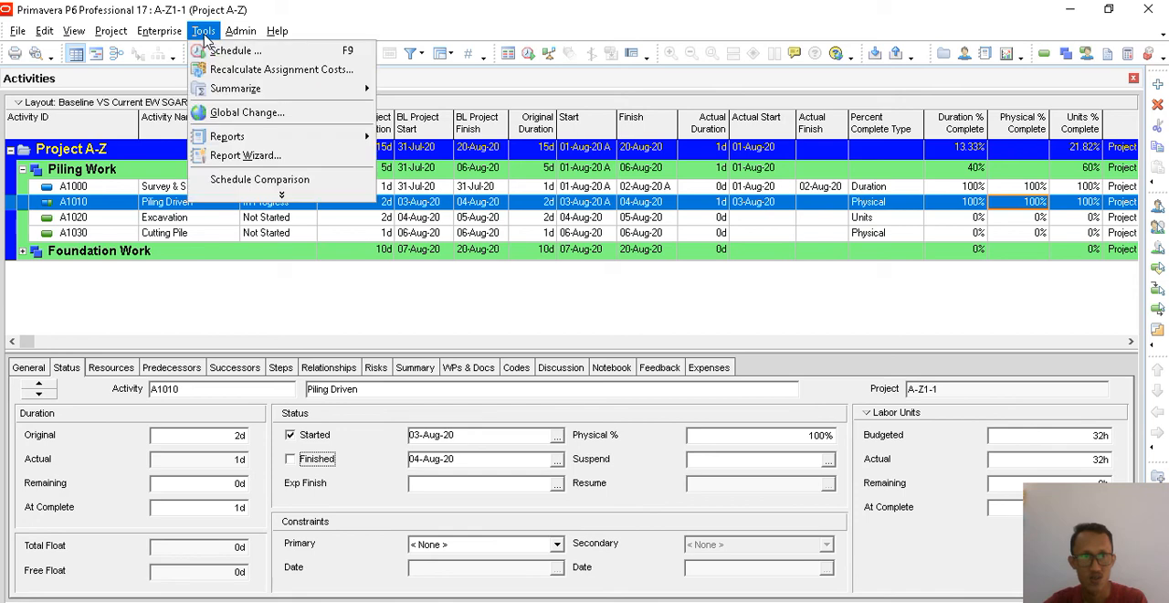
{"action": "left_click", "coordinate": [387, 307]}
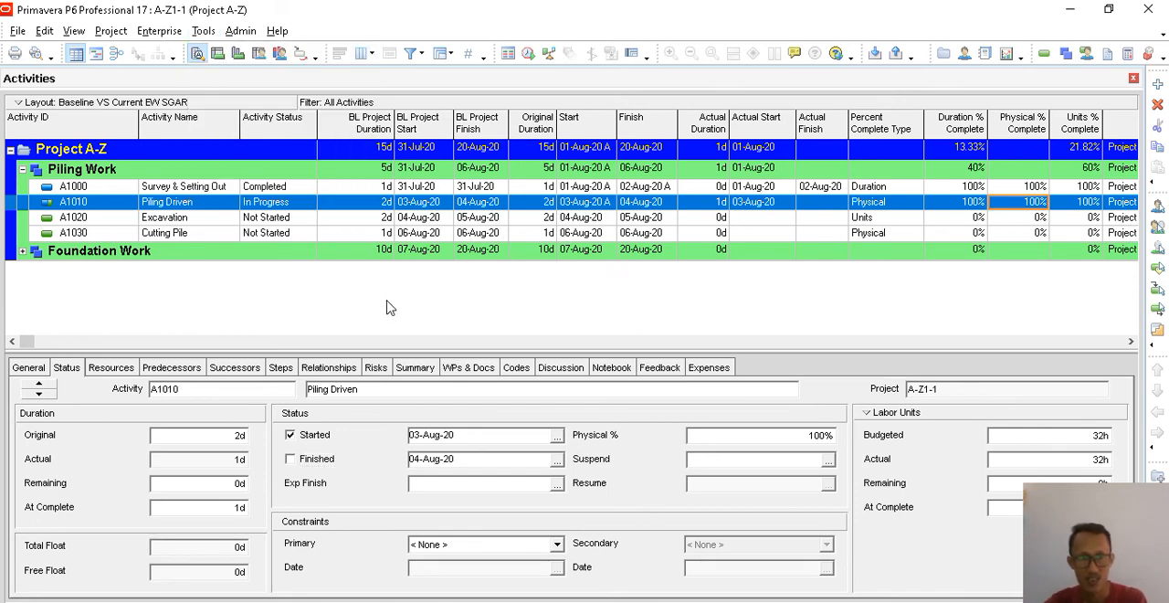
- Set the actual units of Piling Driven's resources to 8, for the pile, pile rig, rigger and supervisor
{"action": "left_click", "coordinate": [124, 369]}
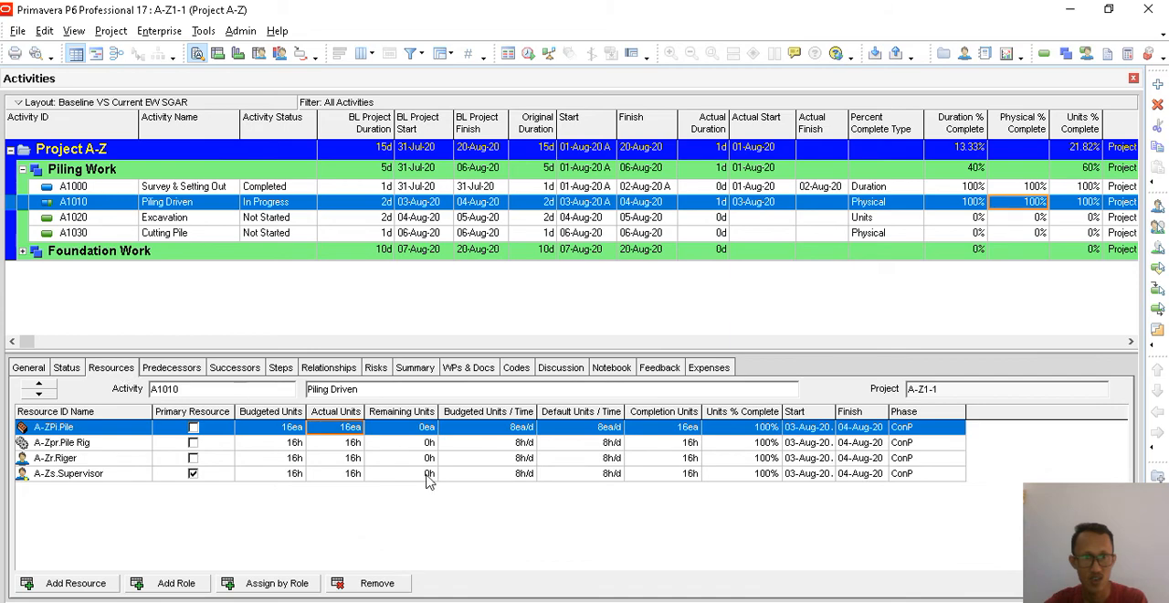
{"action": "left_click", "coordinate": [359, 429]}
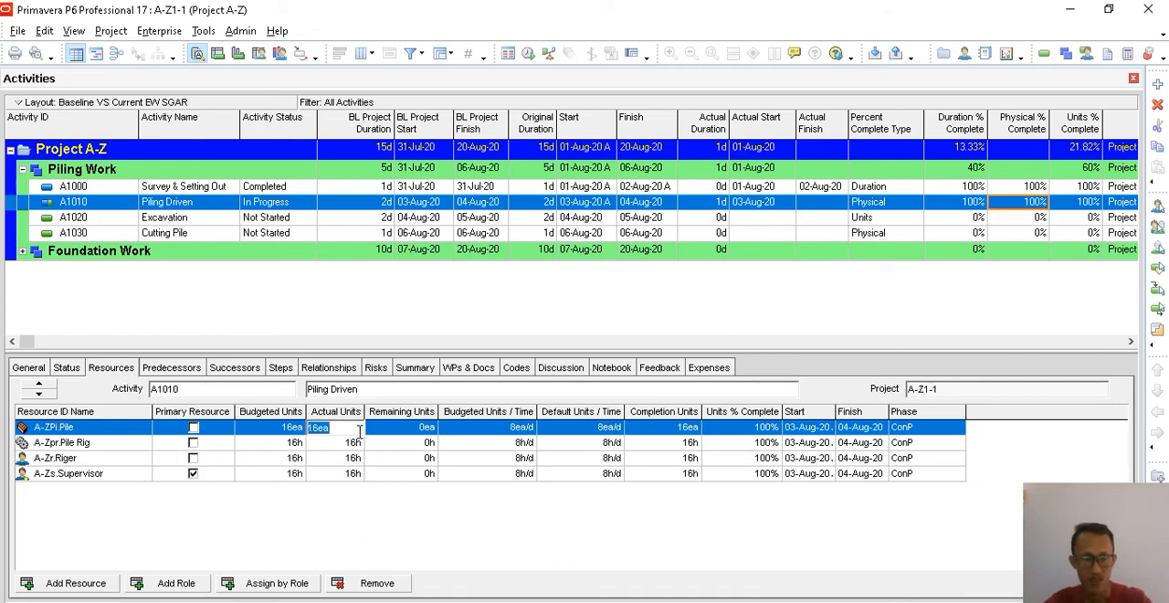
{"action": "type", "text": "8"}
{"action": "key", "text": "Return"}
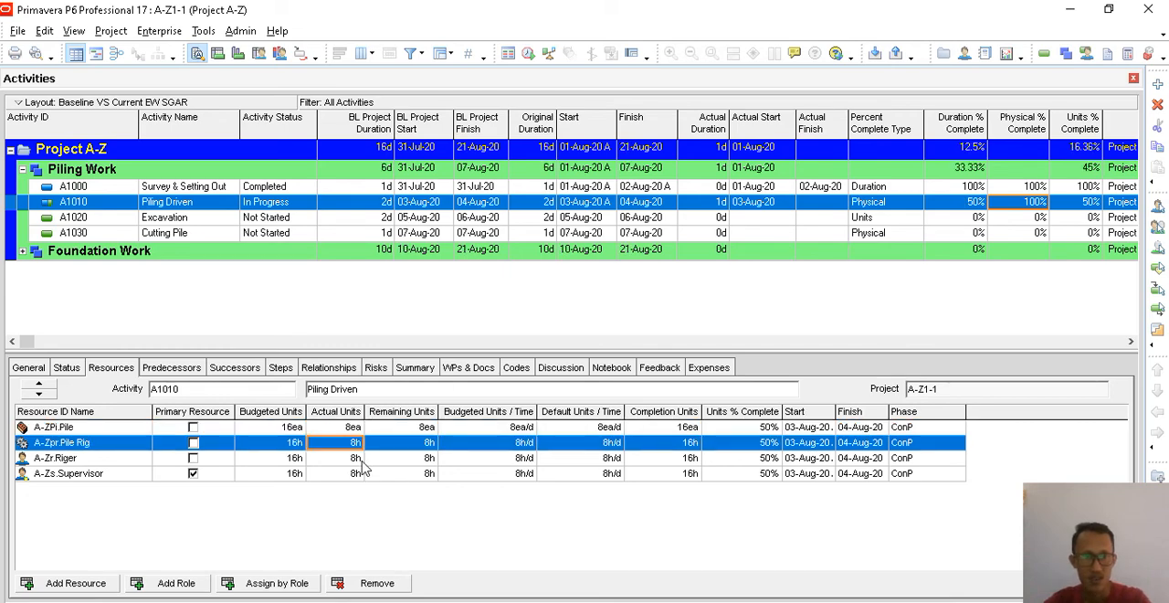
{"action": "type", "text": "8"}
{"action": "left_click", "coordinate": [353, 457]}
{"action": "type", "text": "8"}
{"action": "left_click", "coordinate": [352, 473]}
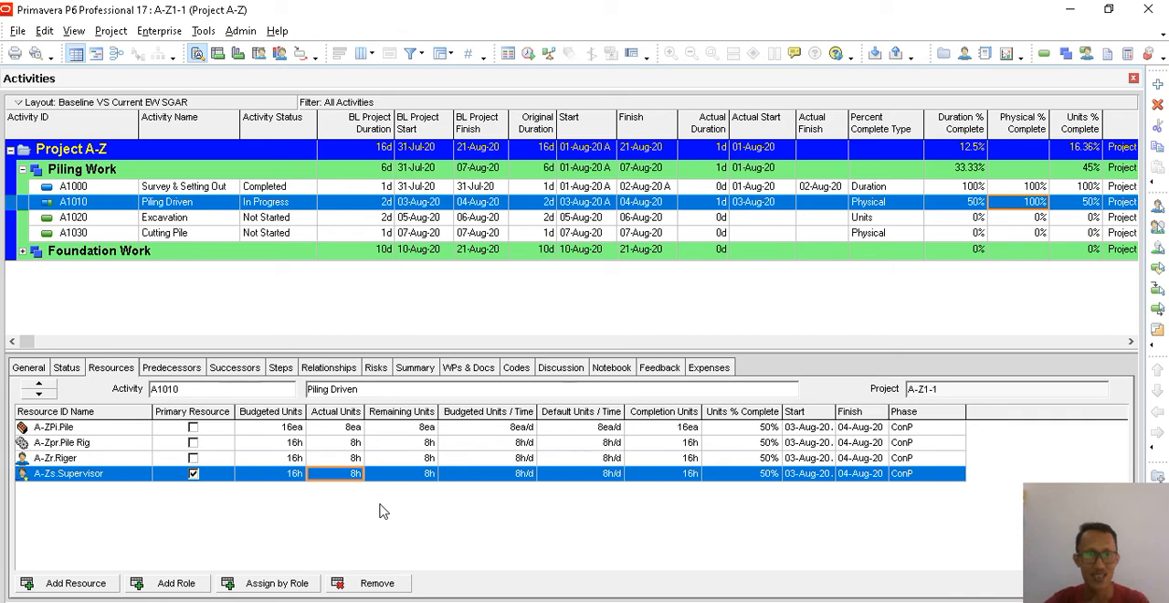
- Compare the budgeted, actual and per-time units of Piling Driven's pile, pile rig and rigger resources
{"action": "left_click", "coordinate": [287, 430]}
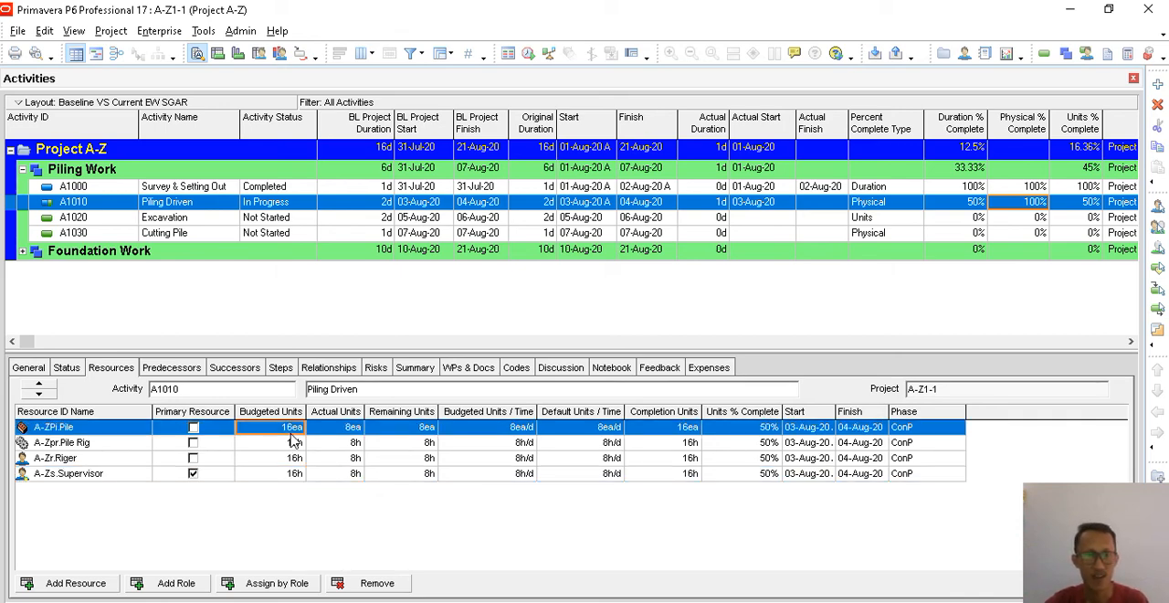
{"action": "left_click", "coordinate": [349, 429]}
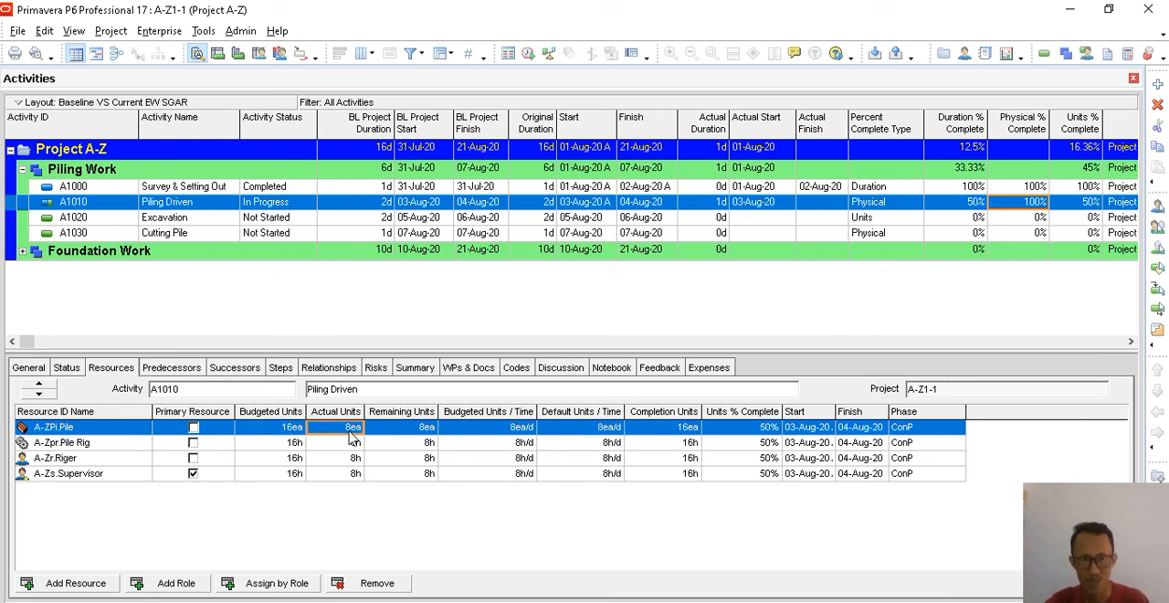
{"action": "left_click", "coordinate": [527, 433]}
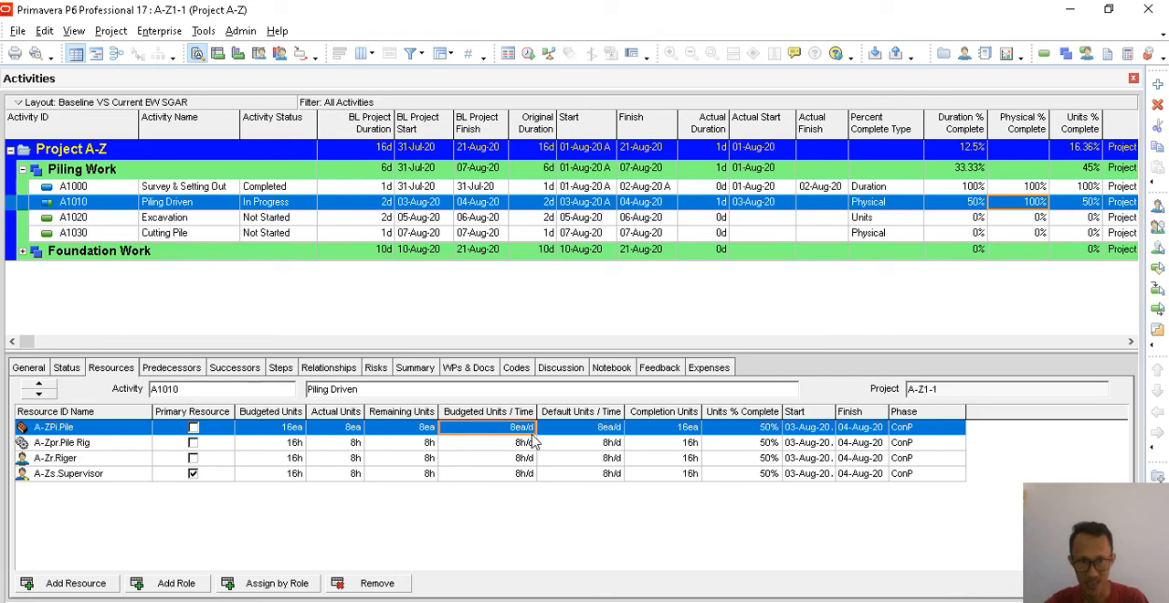
{"action": "left_click", "coordinate": [292, 445]}
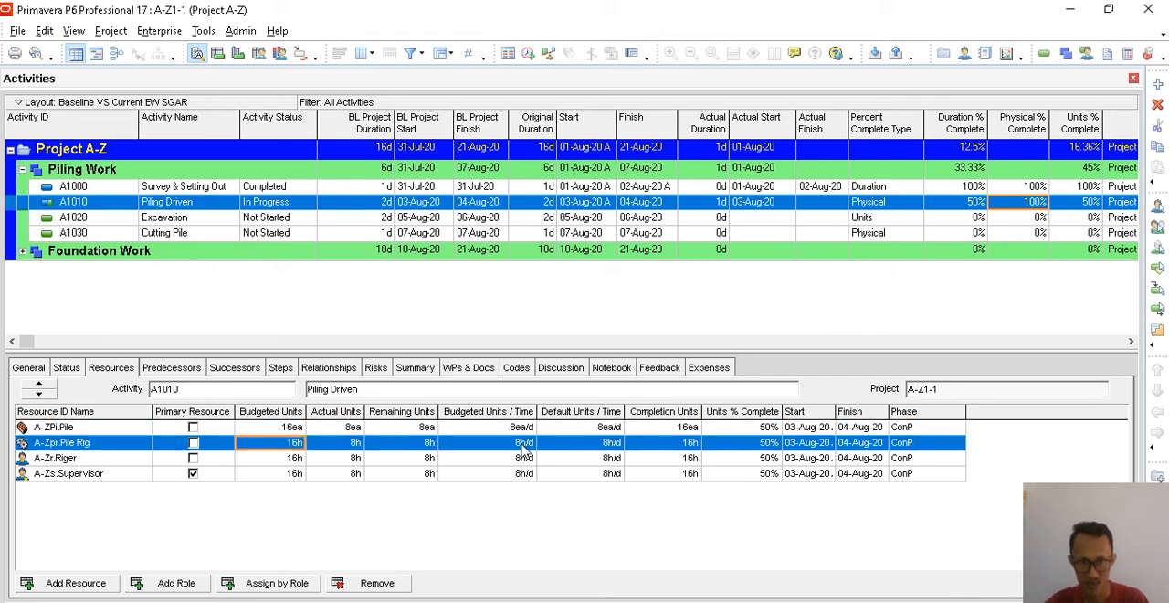
{"action": "left_click", "coordinate": [347, 428]}
{"action": "left_click", "coordinate": [352, 444]}
{"action": "left_click", "coordinate": [354, 459]}
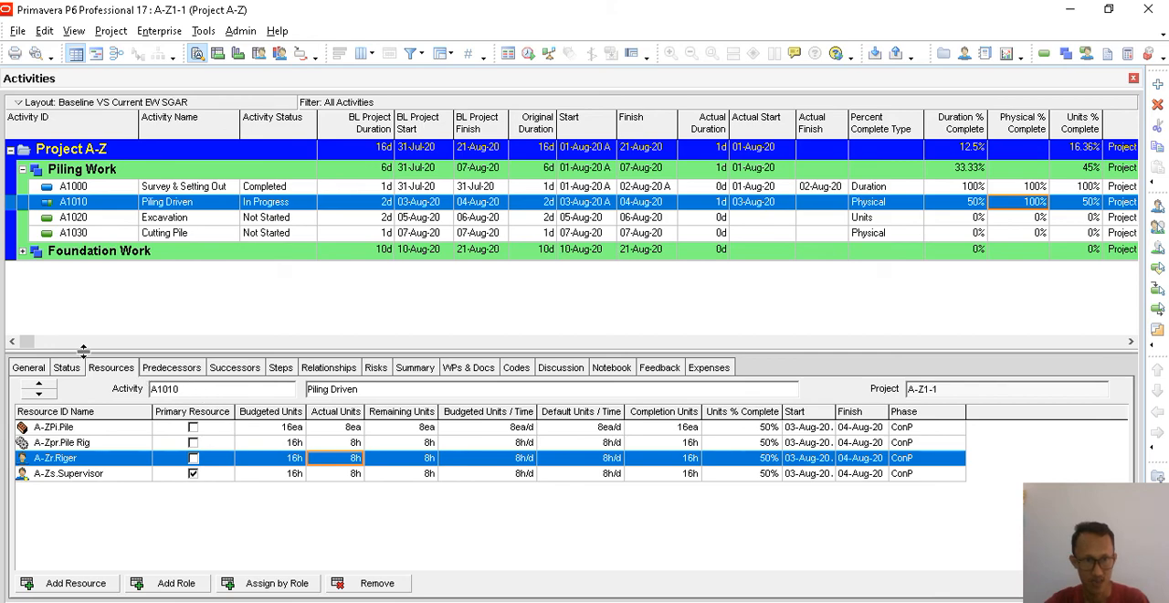
- Set the Physical % of Piling Driven to 50%
{"action": "left_click", "coordinate": [78, 368]}
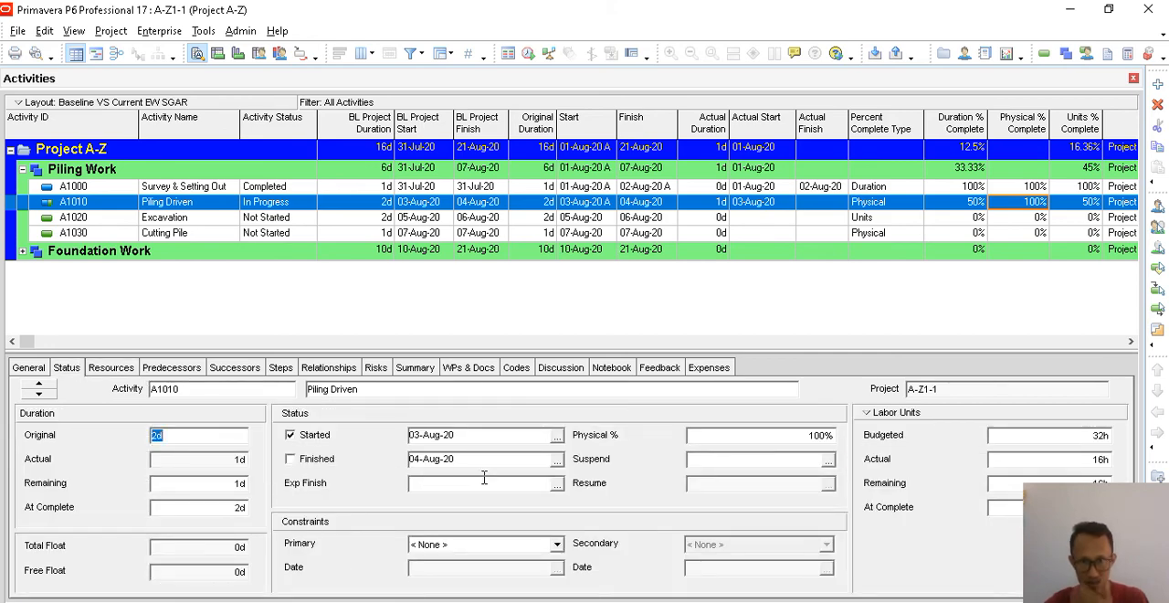
{"action": "left_click", "coordinate": [820, 436]}
{"action": "left_click_drag", "start_coordinate": [820, 438], "coordinate": [692, 436]}
{"action": "type", "text": "50"}
{"action": "left_click", "coordinate": [637, 437]}
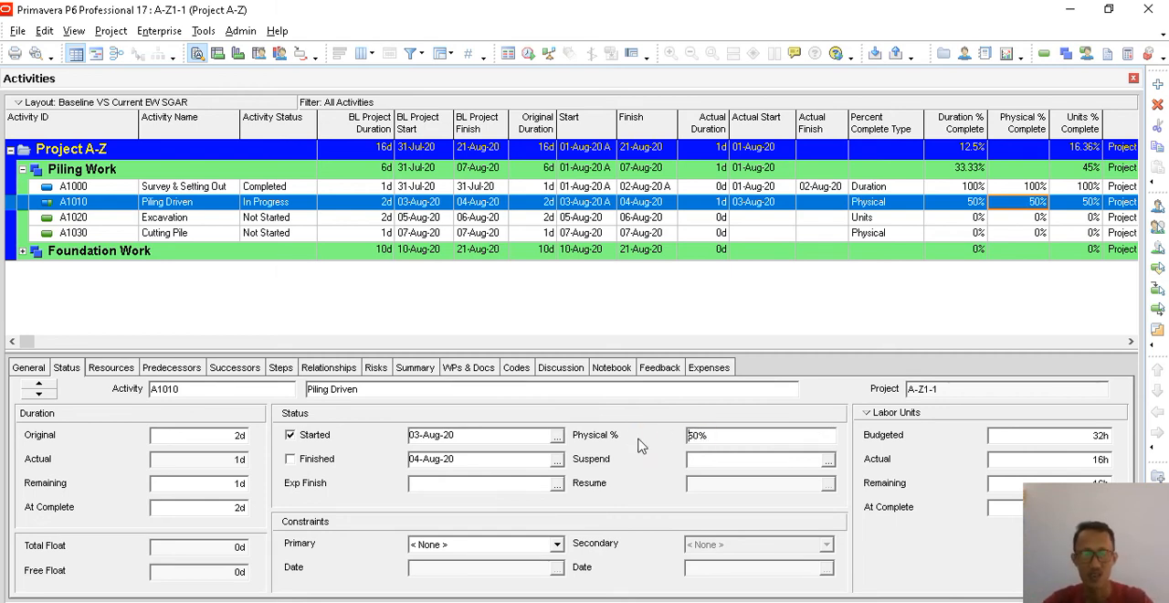
{"action": "left_click", "coordinate": [722, 458]}
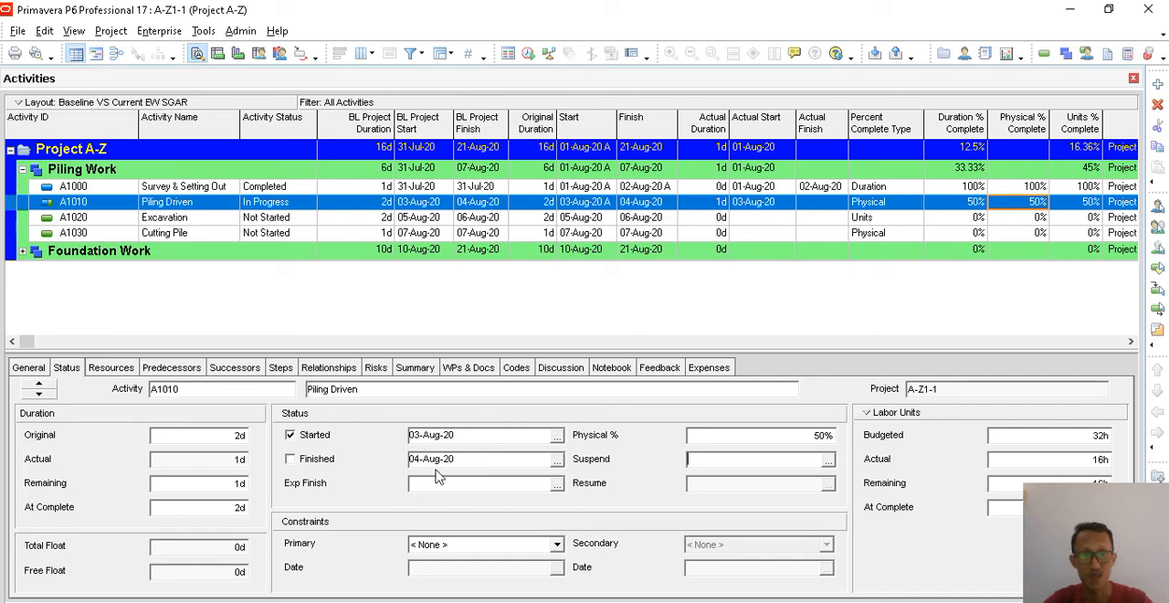
- Reschedule the project with a data date of 06-Aug-20
{"action": "left_click", "coordinate": [204, 31]}
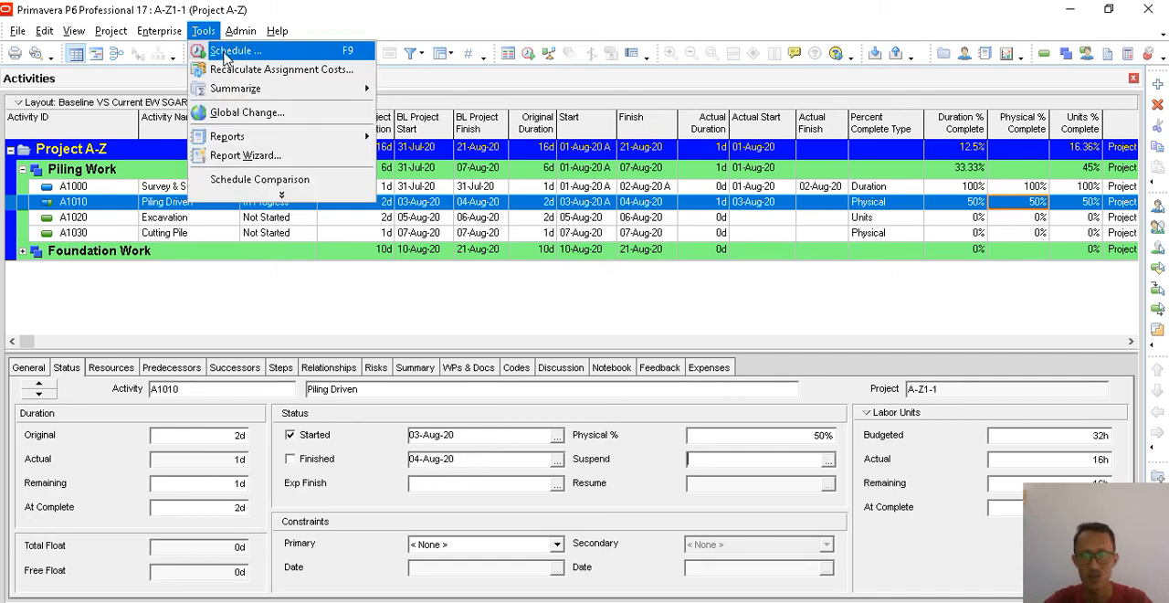
{"action": "left_click", "coordinate": [229, 48]}
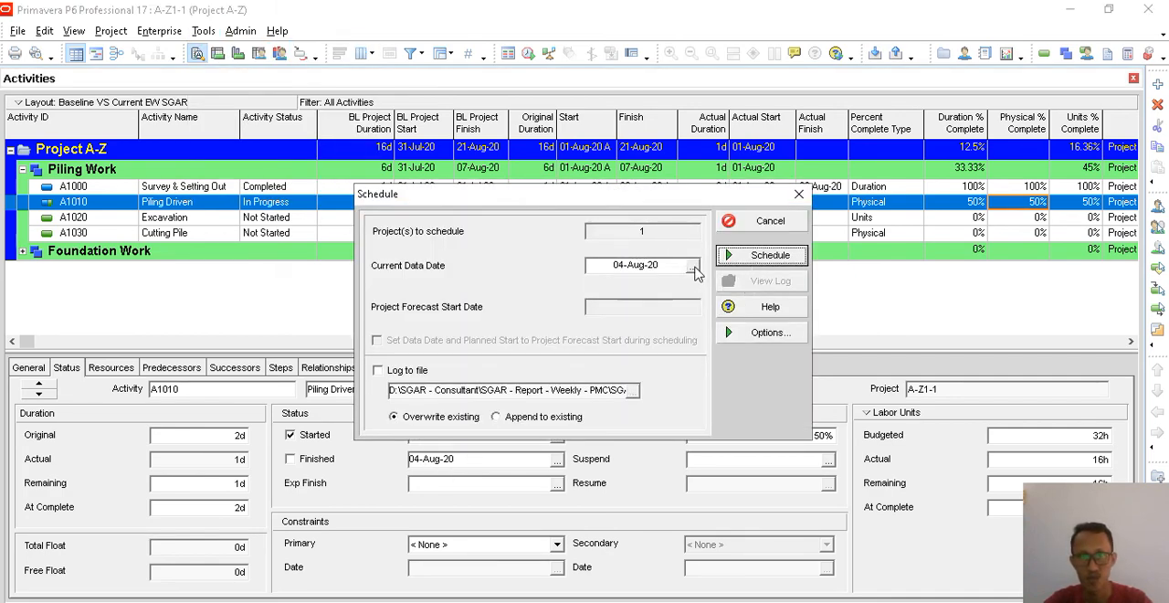
{"action": "left_click", "coordinate": [694, 265]}
{"action": "left_click", "coordinate": [733, 381]}
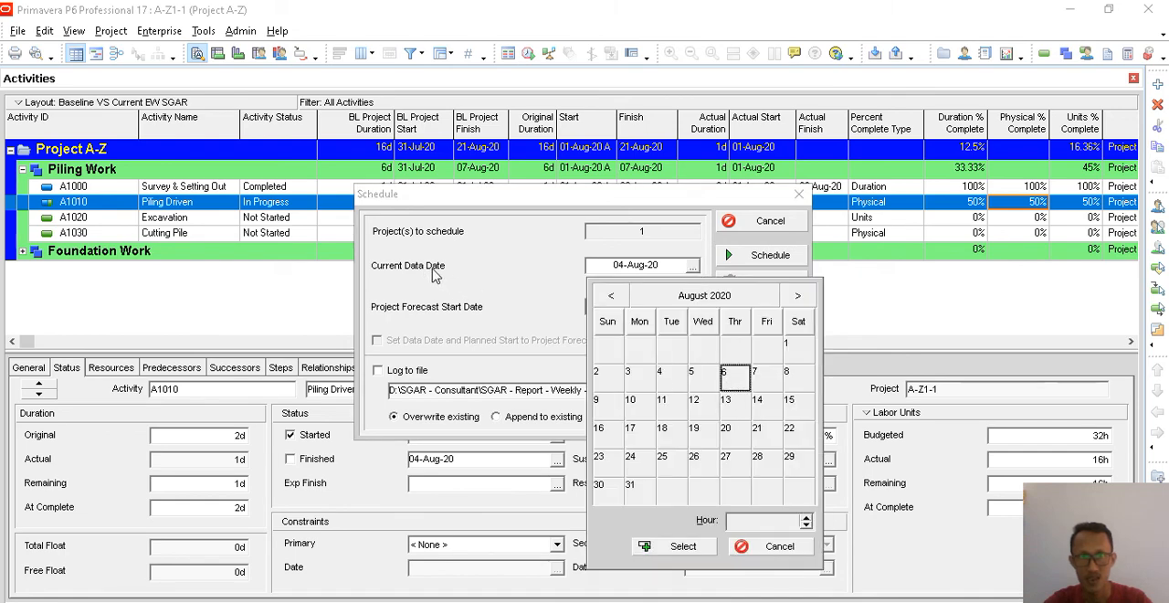
{"action": "left_click", "coordinate": [680, 546]}
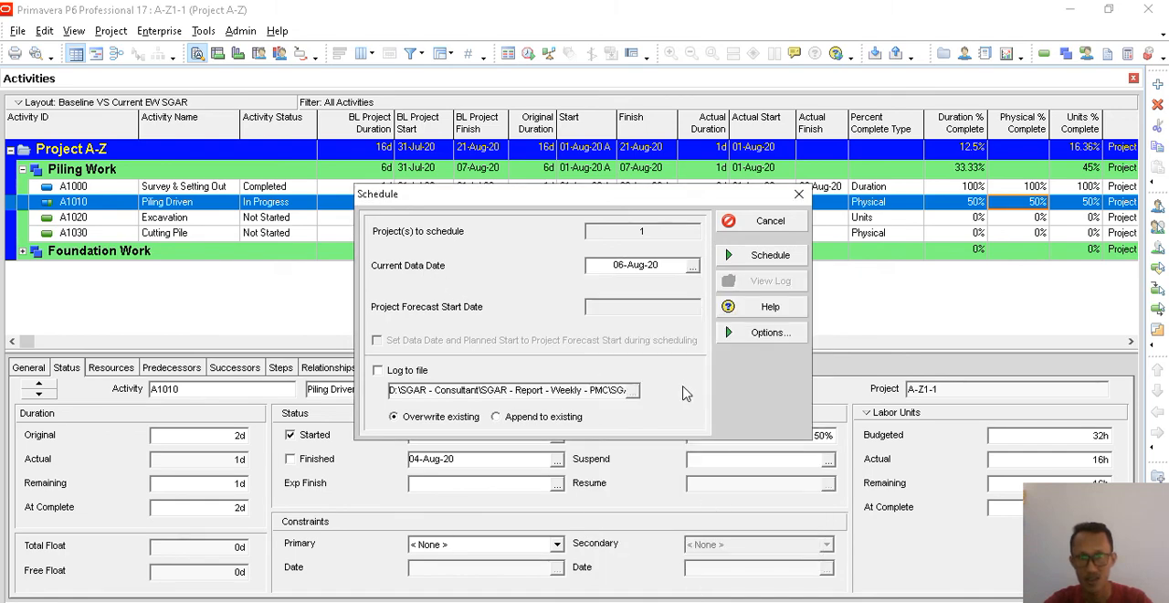
{"action": "left_click", "coordinate": [757, 257]}
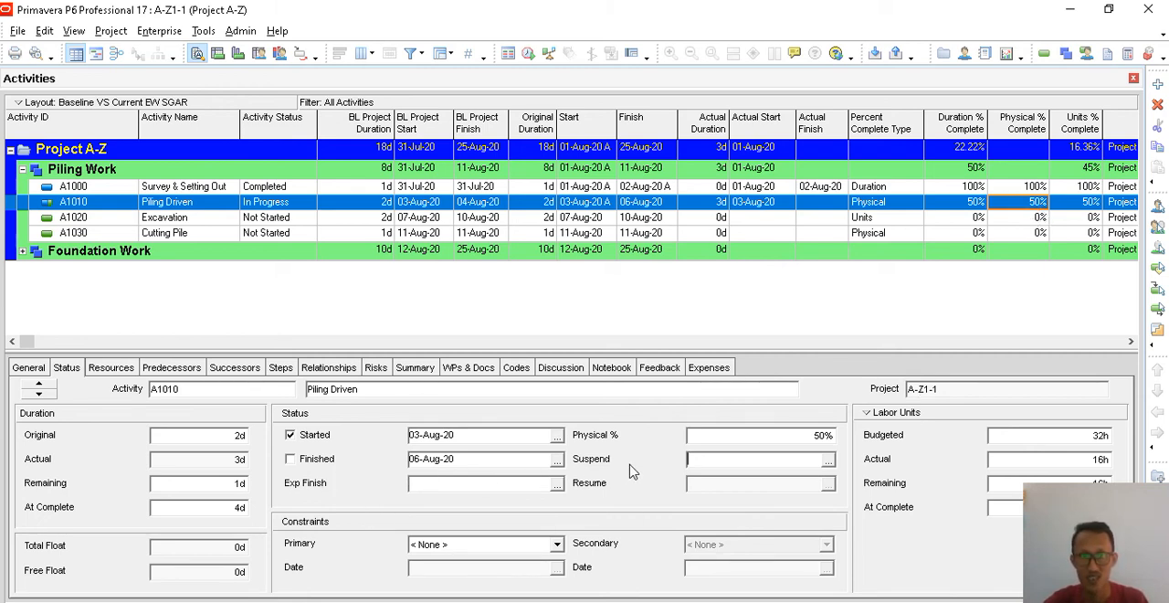
- Set the Physical % of Piling Driven to 100%
{"action": "left_click", "coordinate": [789, 437]}
{"action": "left_click_drag", "start_coordinate": [749, 439], "coordinate": [657, 439]}
{"action": "type", "text": "10"}
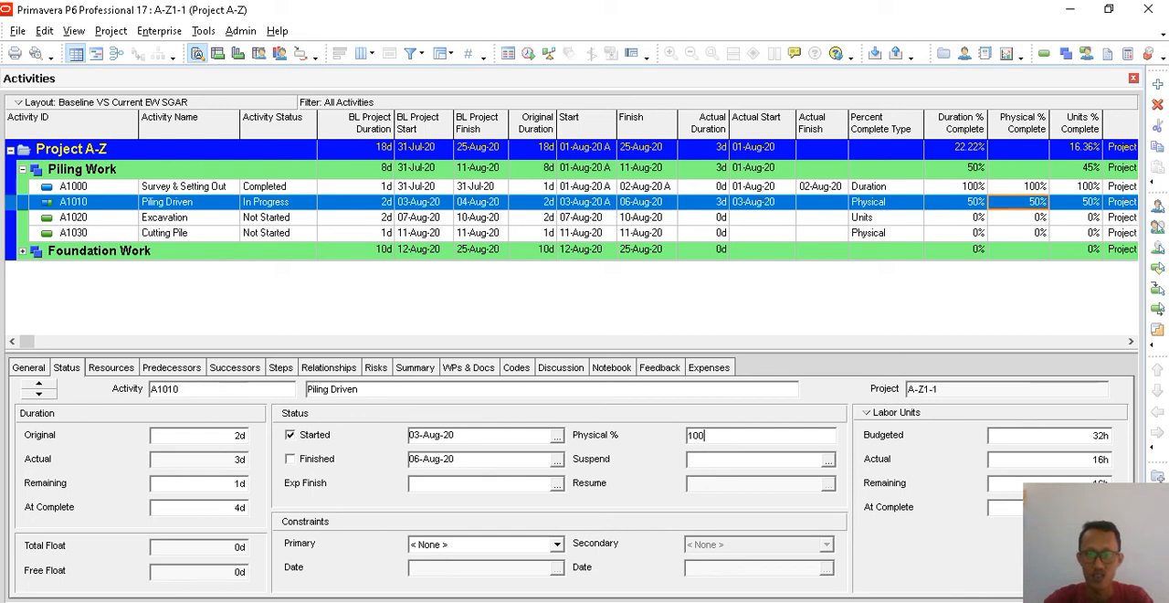
{"action": "key", "text": "Return"}
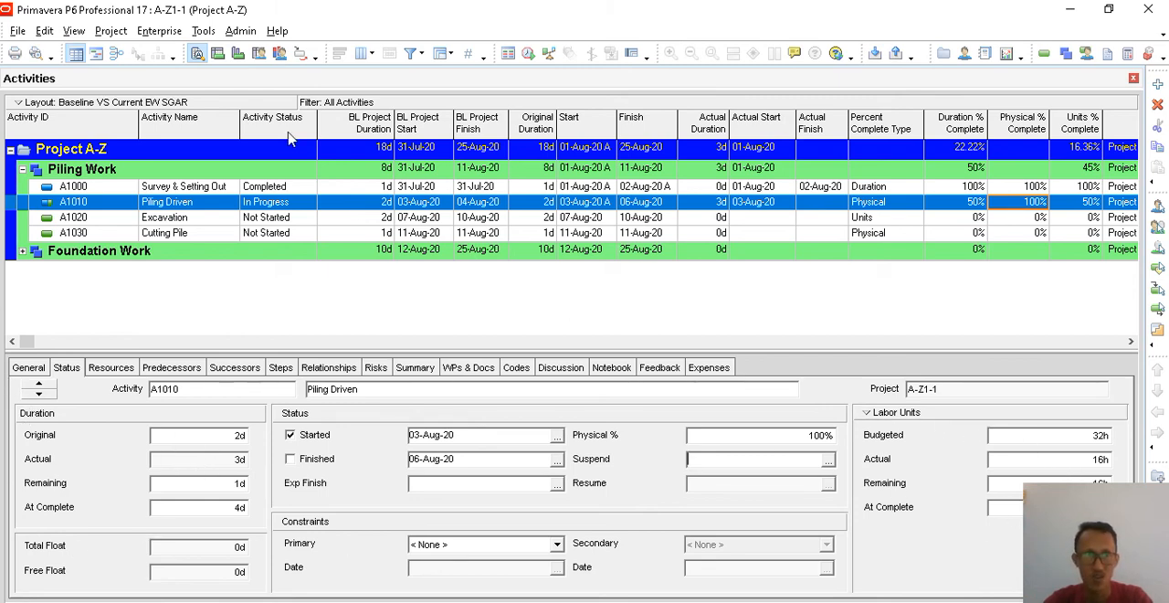
- Reschedule the project again, keeping the data date at 06-Aug-20
{"action": "left_click", "coordinate": [203, 31]}
{"action": "left_click", "coordinate": [219, 49]}
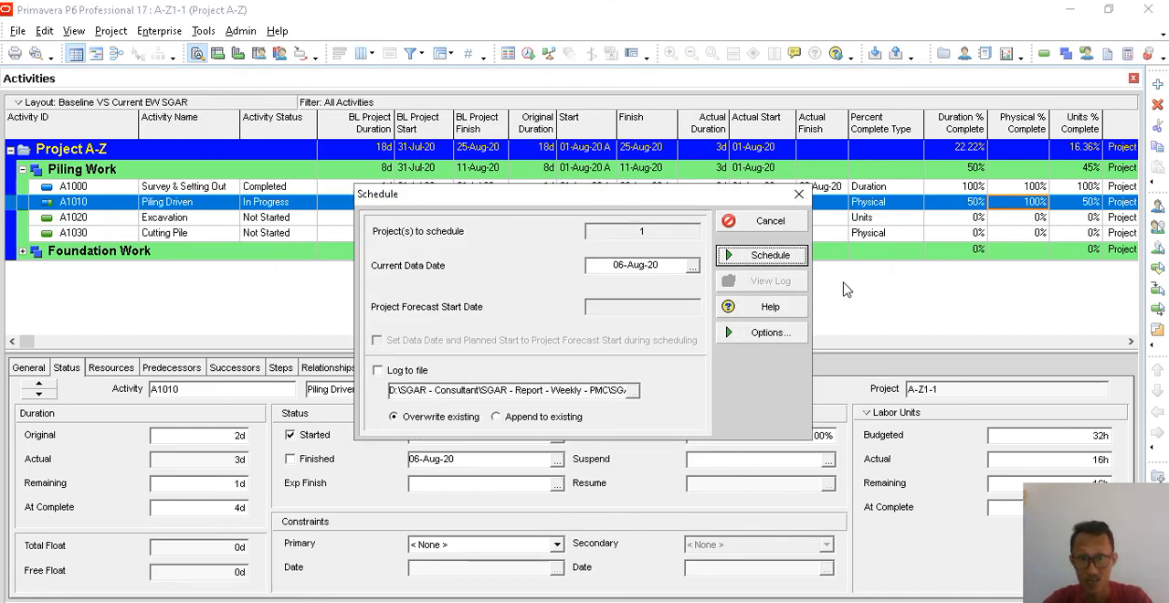
{"action": "left_click", "coordinate": [763, 255]}
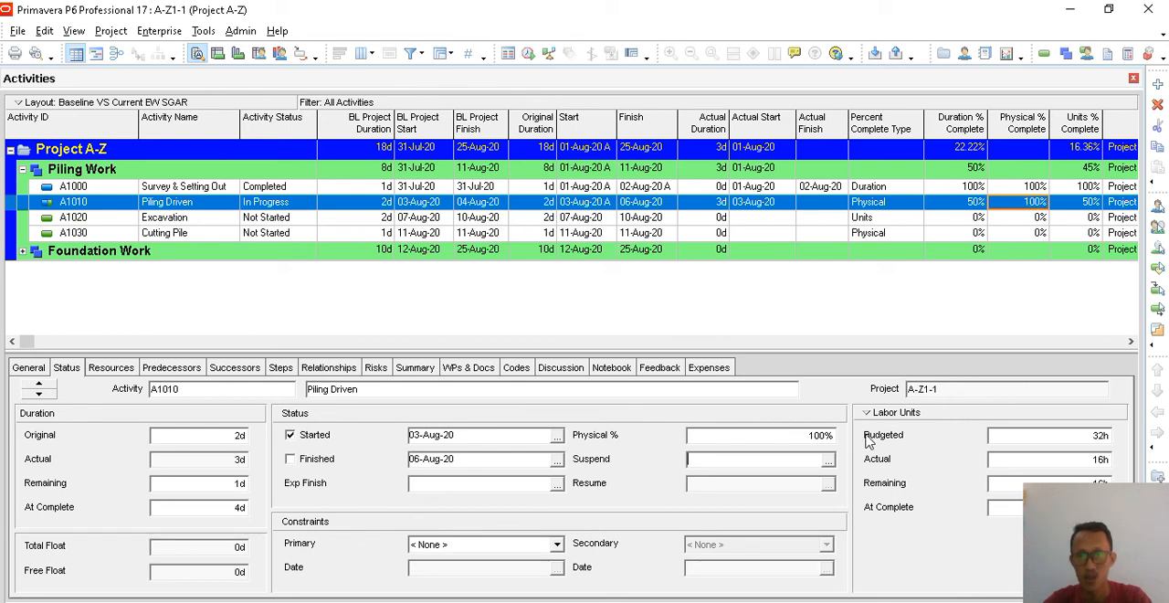
- Mark Piling Driven as finished on 06-Aug-20
{"action": "left_click", "coordinate": [825, 435]}
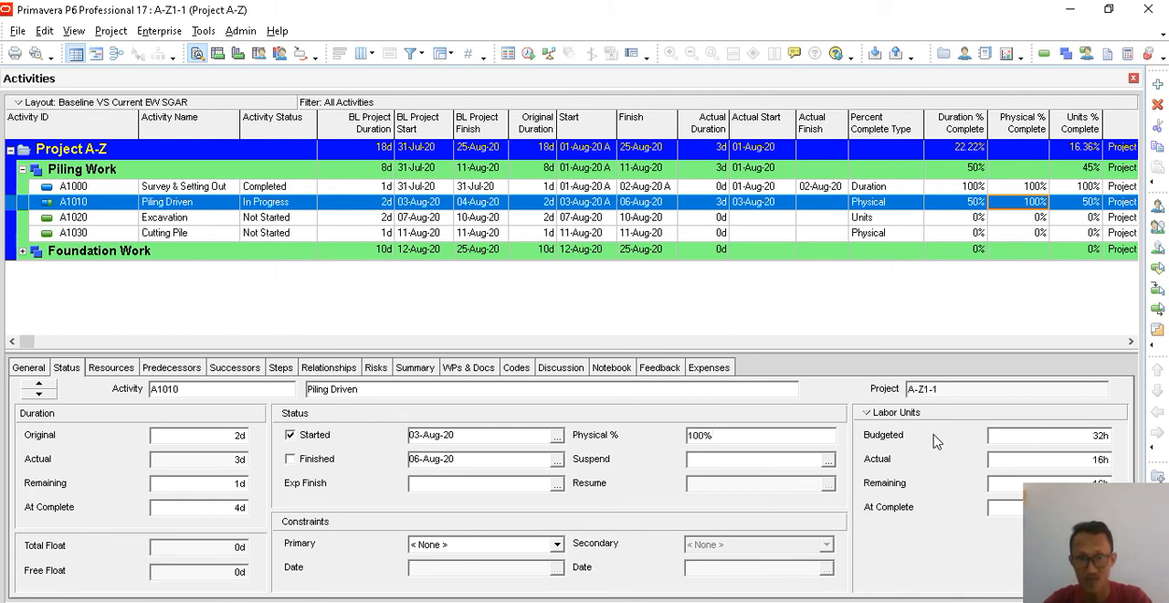
{"action": "left_click", "coordinate": [295, 463]}
{"action": "left_click", "coordinate": [295, 466]}
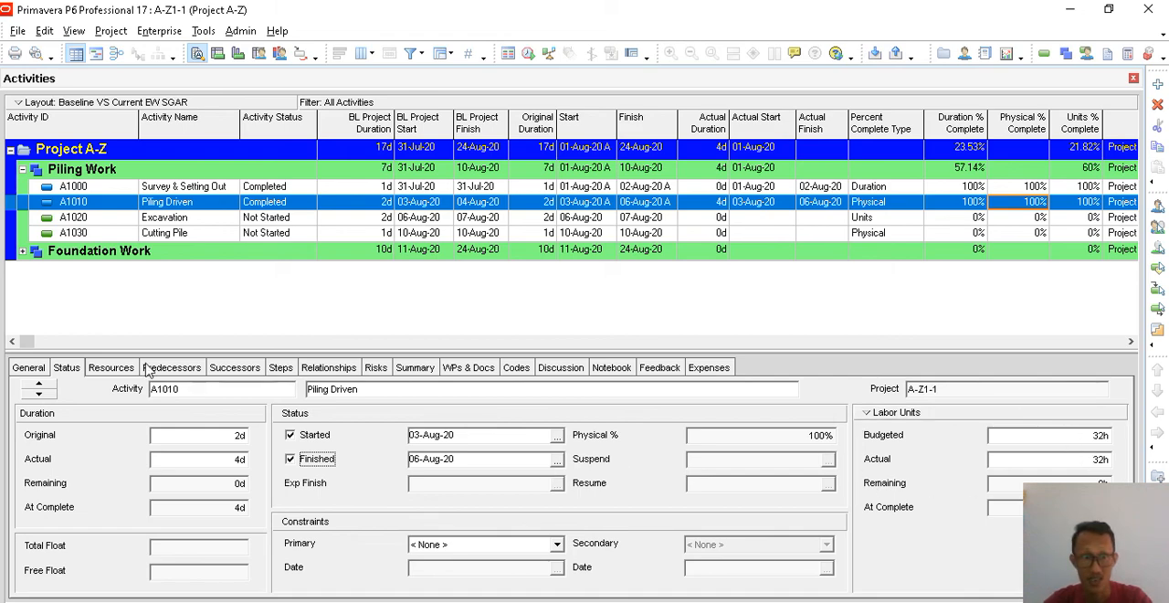
- Check Piling Driven's resource units, percent complete type and status details
{"action": "left_click", "coordinate": [111, 368]}
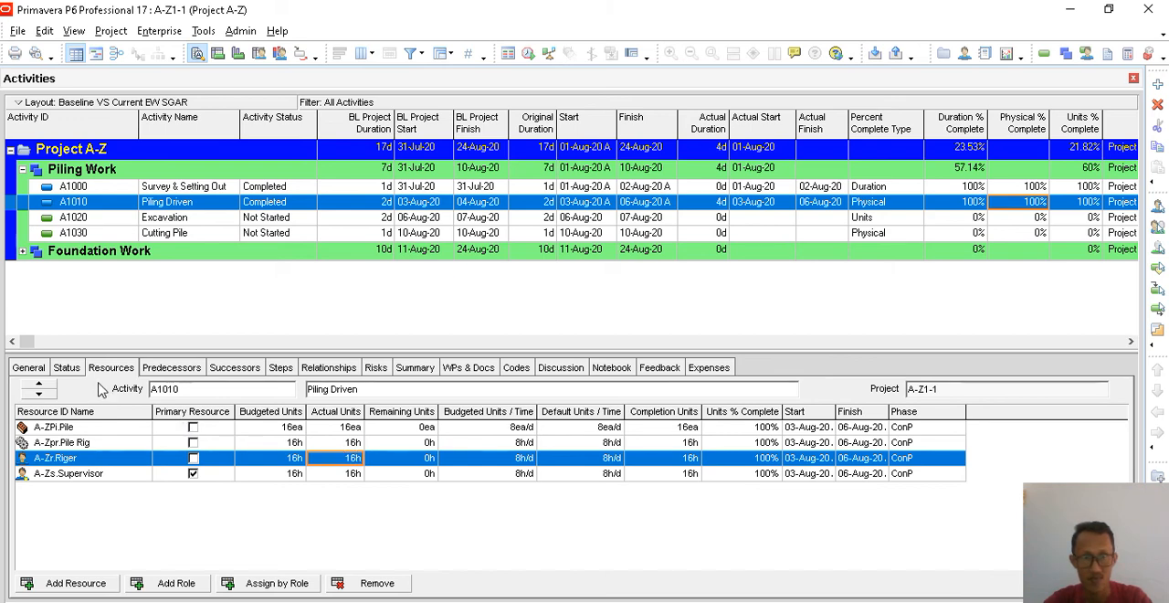
{"action": "left_click", "coordinate": [892, 204]}
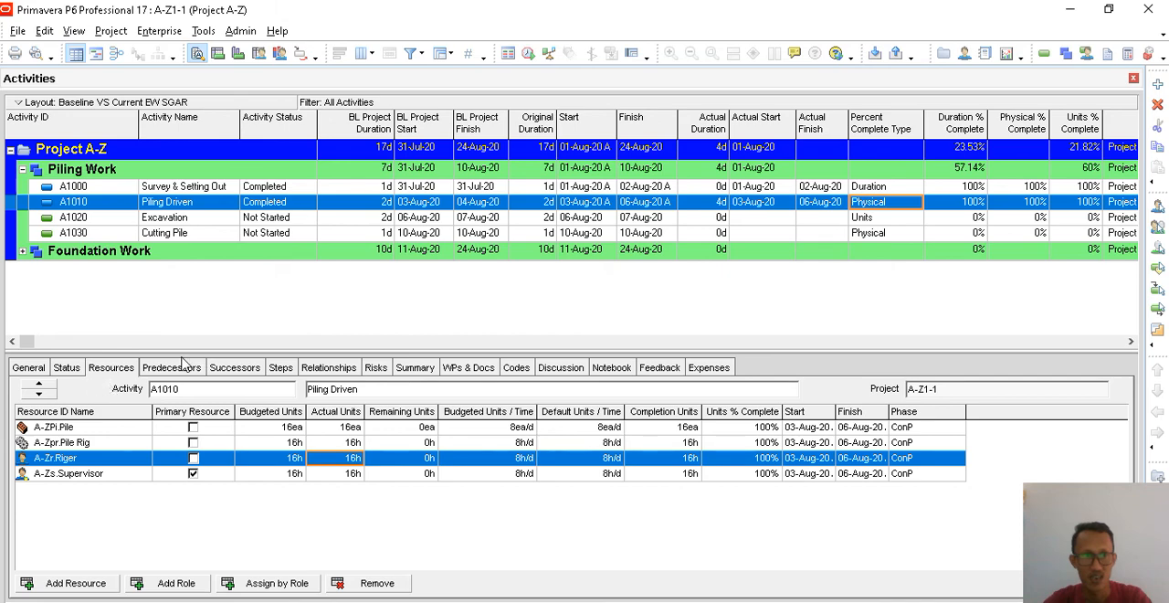
{"action": "left_click", "coordinate": [68, 368]}
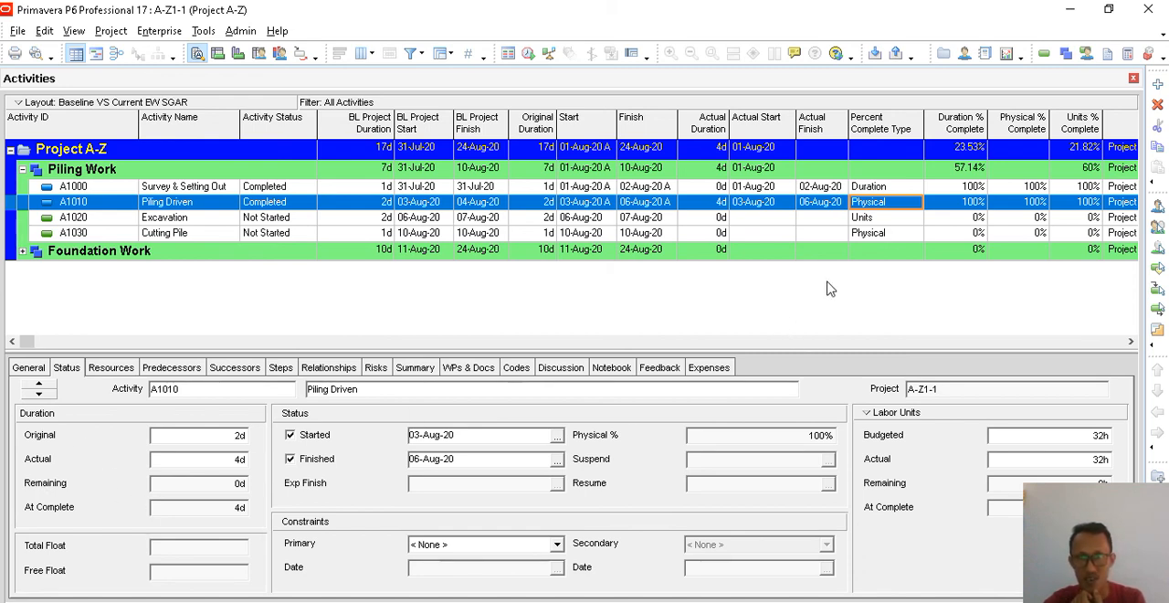
- Show the Nonlabor Units for the Excavation activity in its status details
{"action": "left_click", "coordinate": [903, 190]}
{"action": "left_click", "coordinate": [891, 221]}
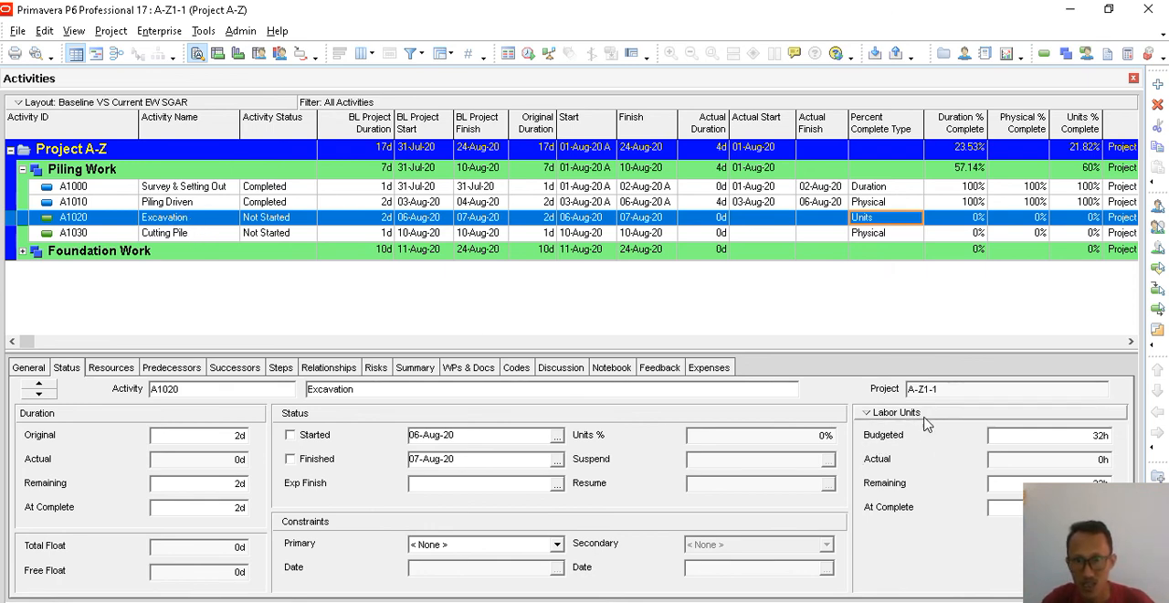
{"action": "left_click", "coordinate": [871, 413]}
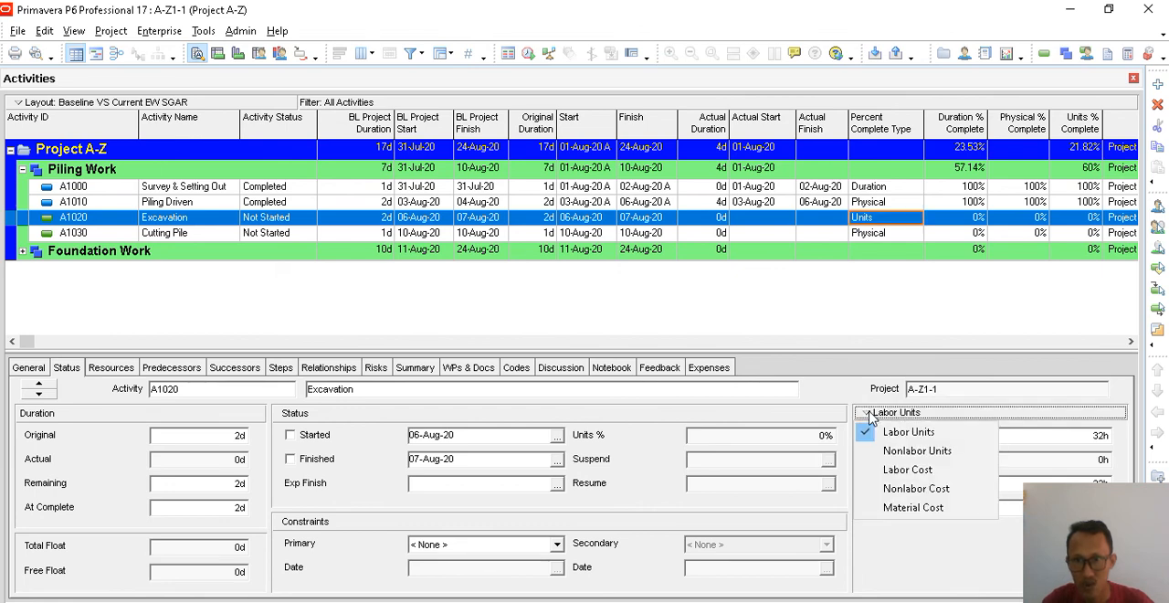
{"action": "left_click", "coordinate": [899, 451]}
{"action": "left_click", "coordinate": [874, 413]}
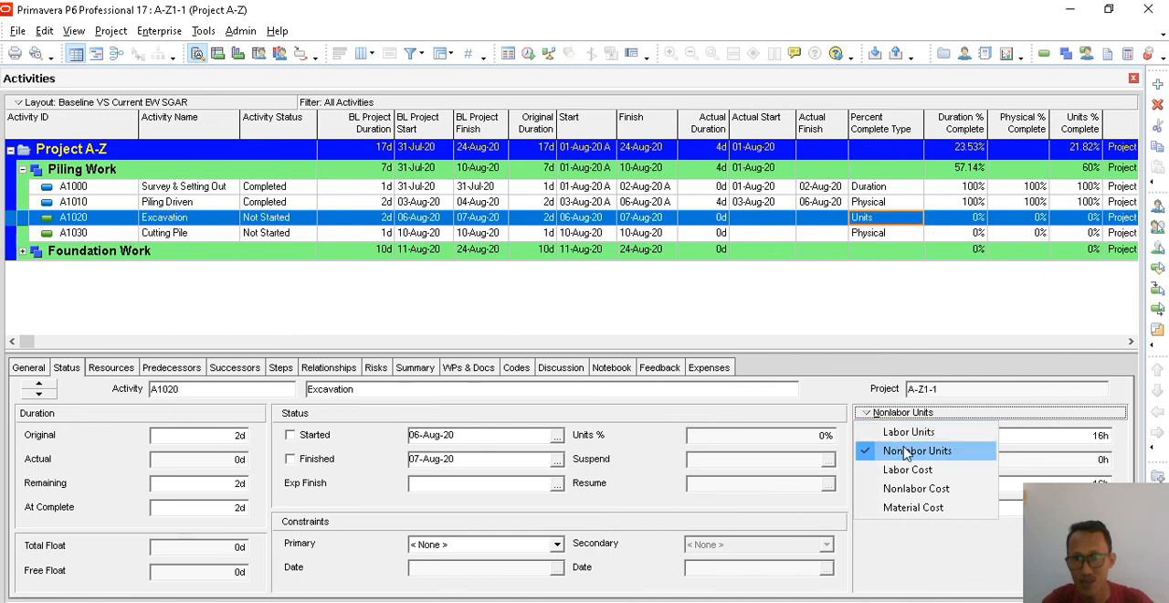
{"action": "left_click", "coordinate": [968, 461]}
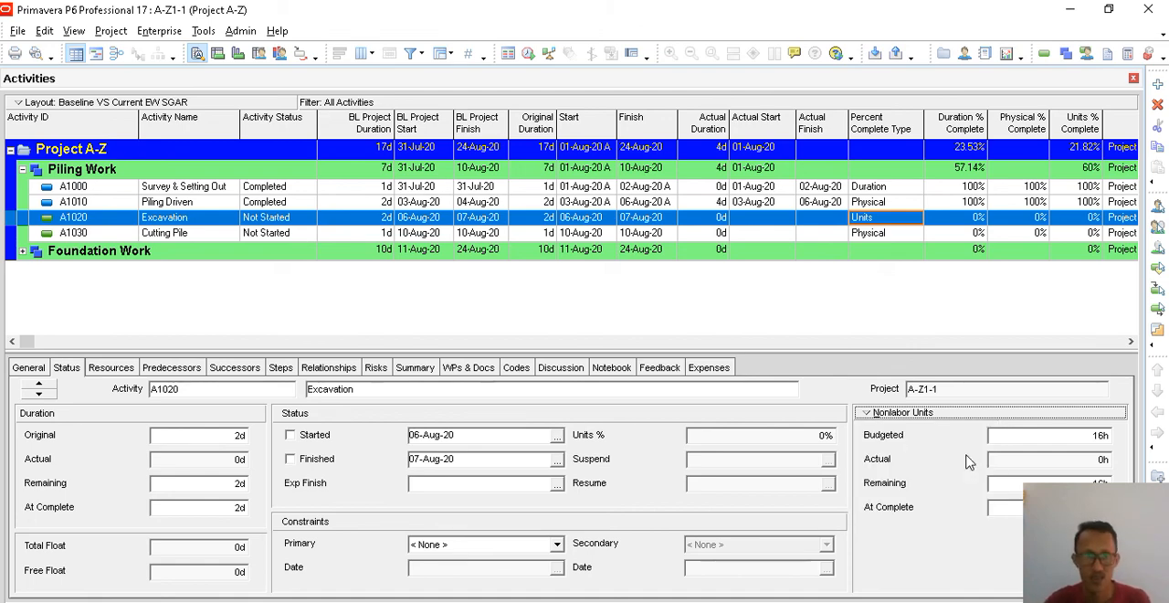
- Review the excavator, operator and supervisor resources assigned to Excavation
{"action": "left_click", "coordinate": [116, 369]}
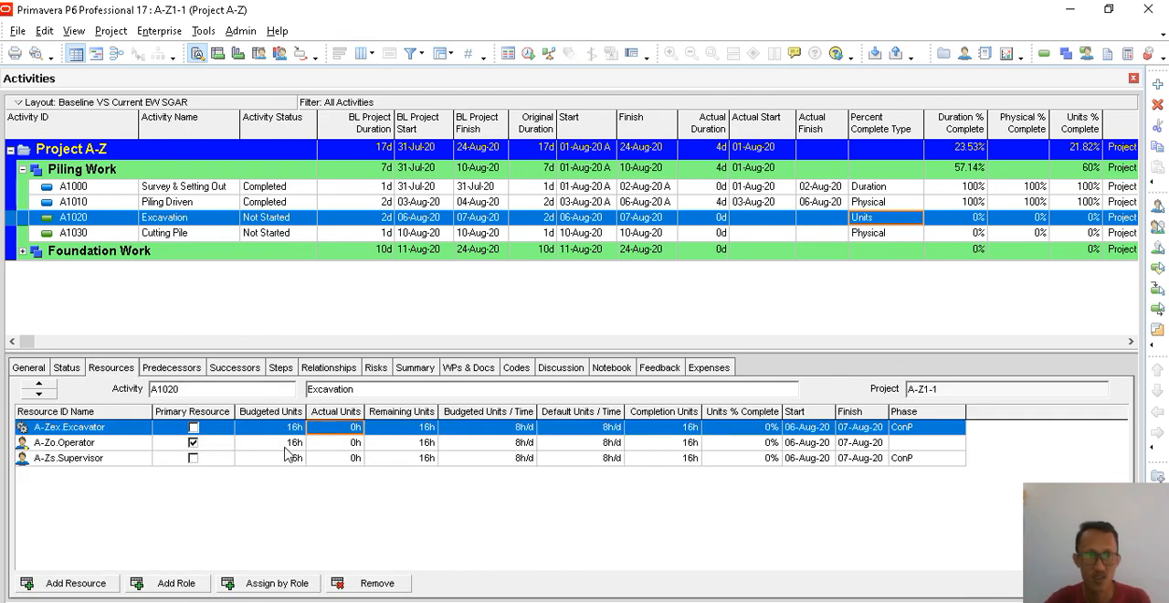
{"action": "left_click", "coordinate": [131, 445]}
{"action": "left_click", "coordinate": [133, 458]}
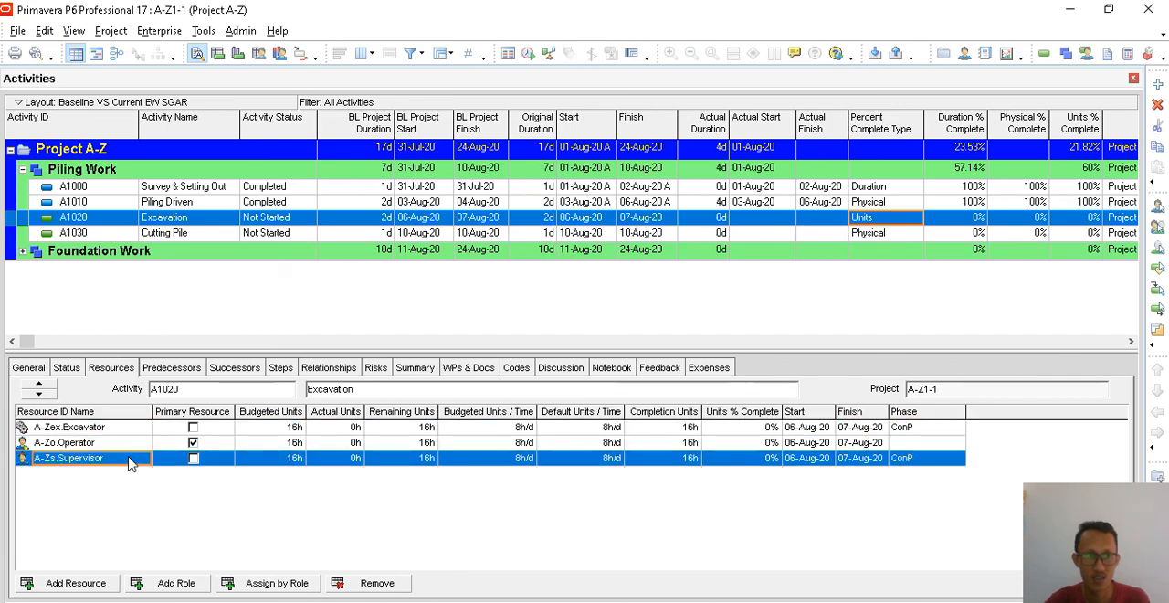
{"action": "left_click", "coordinate": [126, 429]}
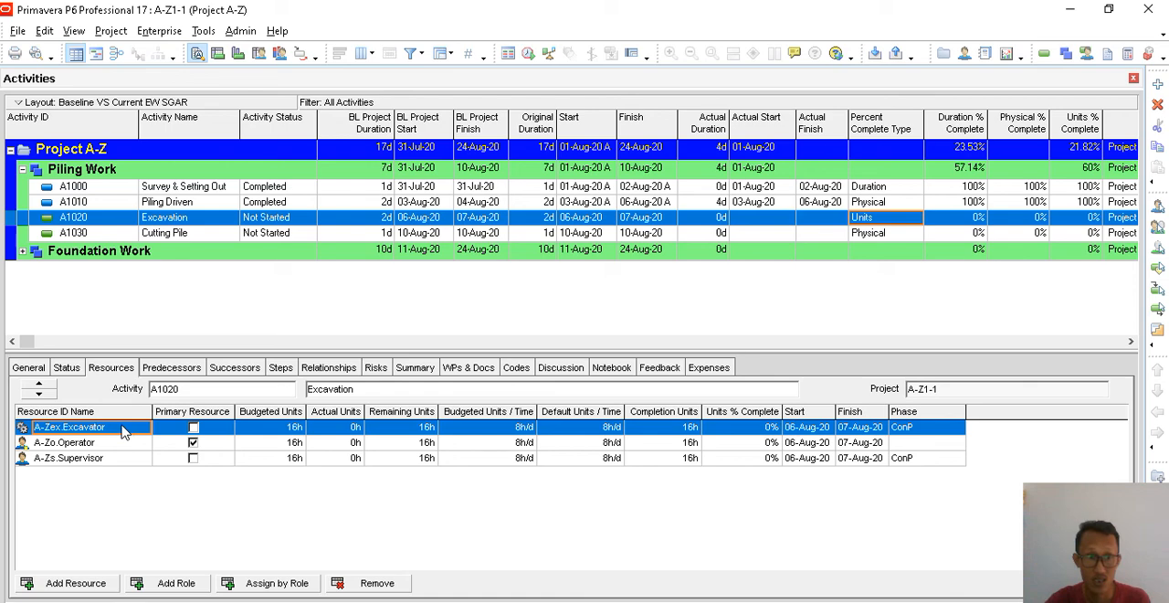
- Add the Resource Type column from the General group to the resource assignment columns, just after Resource ID Name
{"action": "right_click", "coordinate": [408, 519]}
{"action": "left_click", "coordinate": [465, 527]}
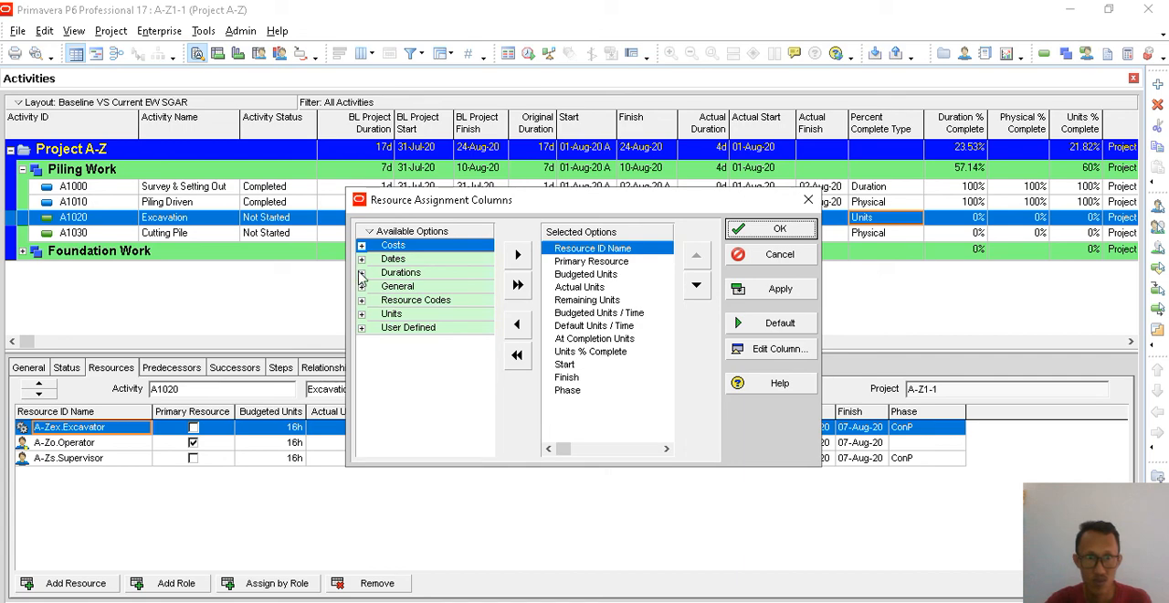
{"action": "left_click", "coordinate": [362, 287]}
{"action": "left_click", "coordinate": [425, 375]}
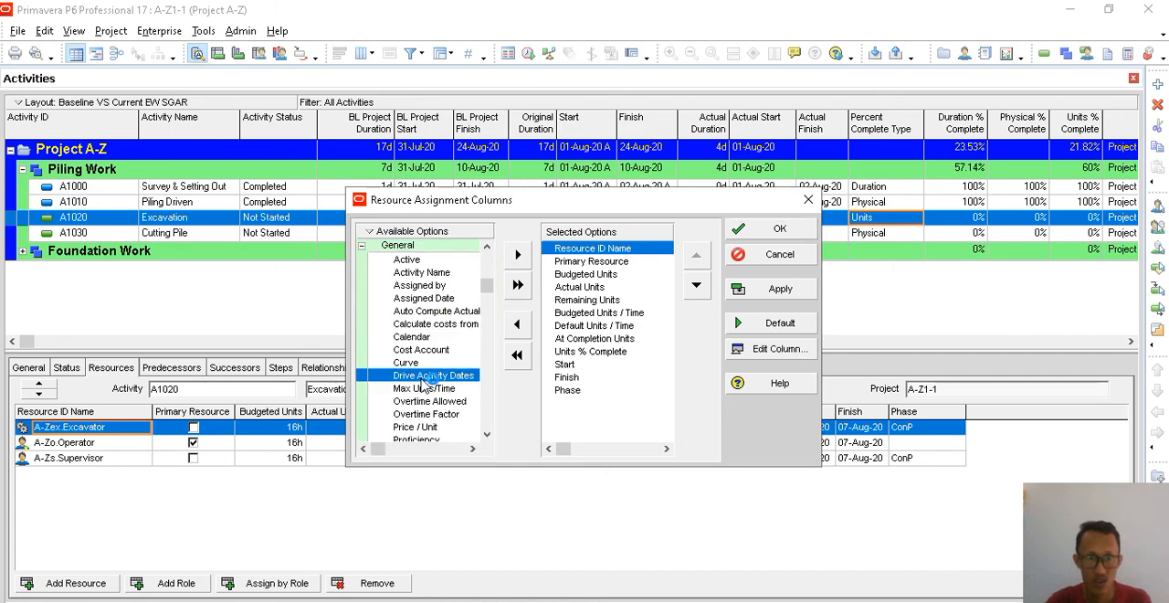
{"action": "scroll", "coordinate": [423, 384], "scroll_direction": "down", "scroll_amount": 4}
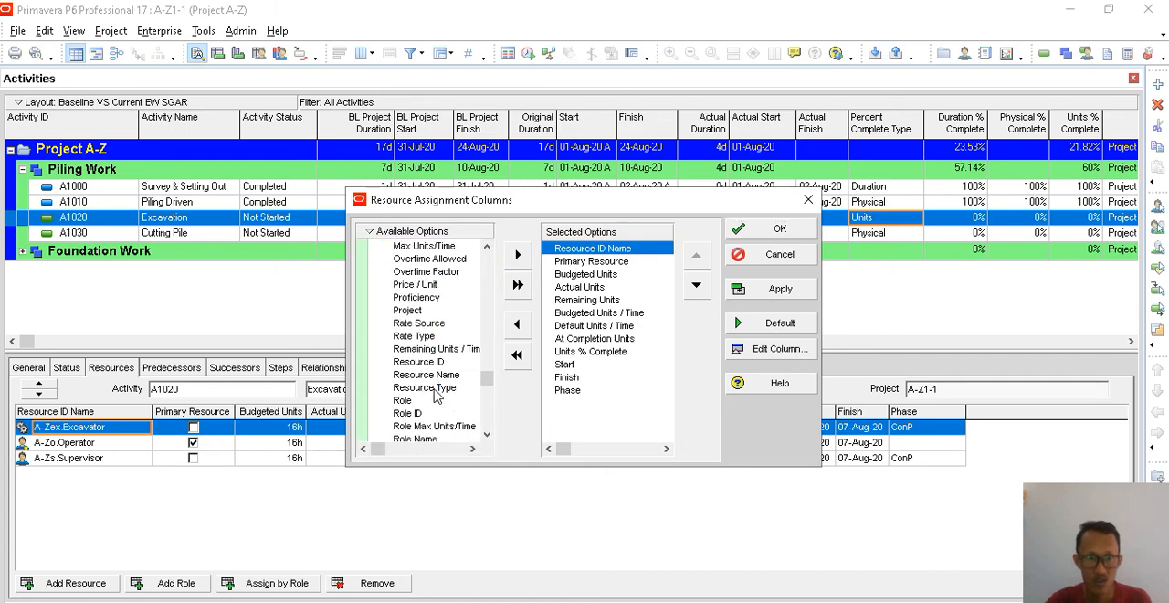
{"action": "left_click", "coordinate": [434, 388]}
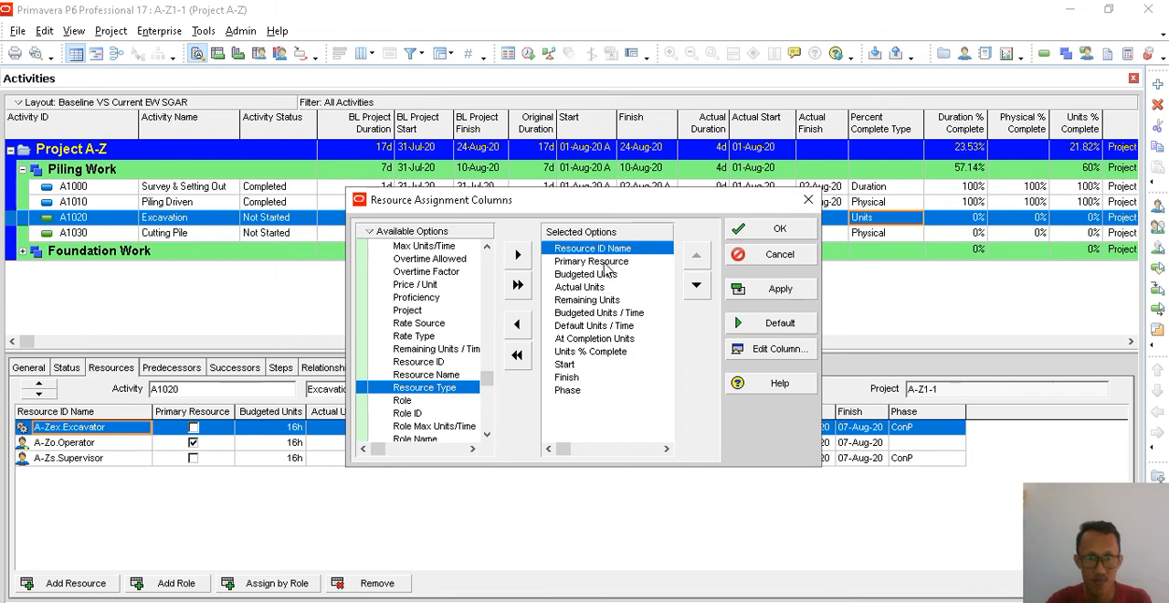
{"action": "left_click", "coordinate": [517, 254]}
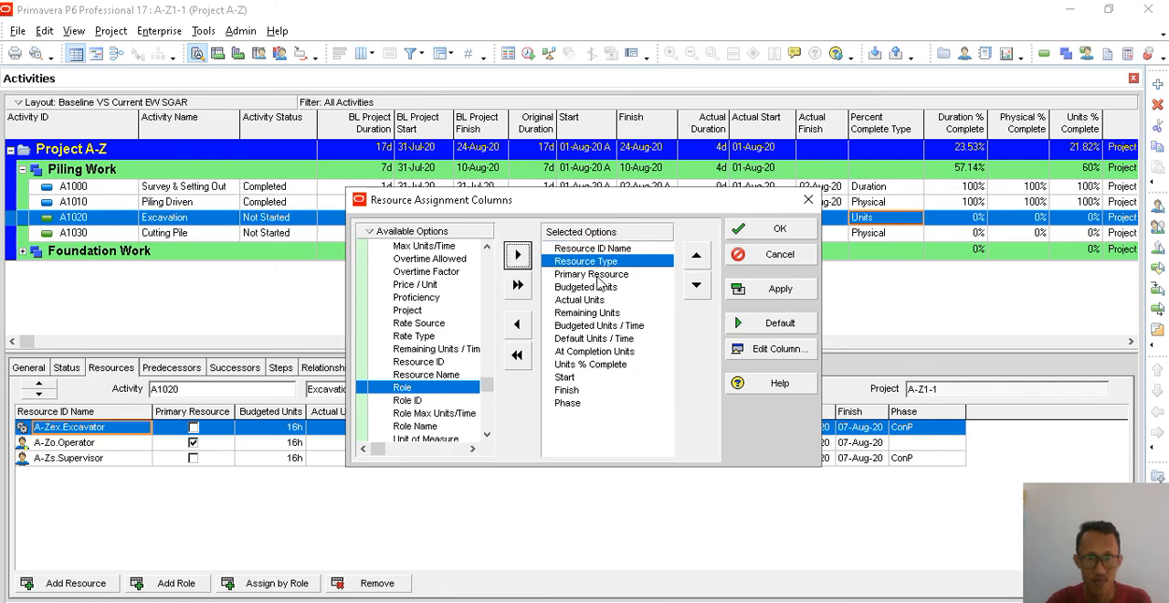
- Replace the Resource ID Name column with Resource Name placed first, apply the columns, and widen Resource Type to show its full heading
{"action": "left_click", "coordinate": [603, 248]}
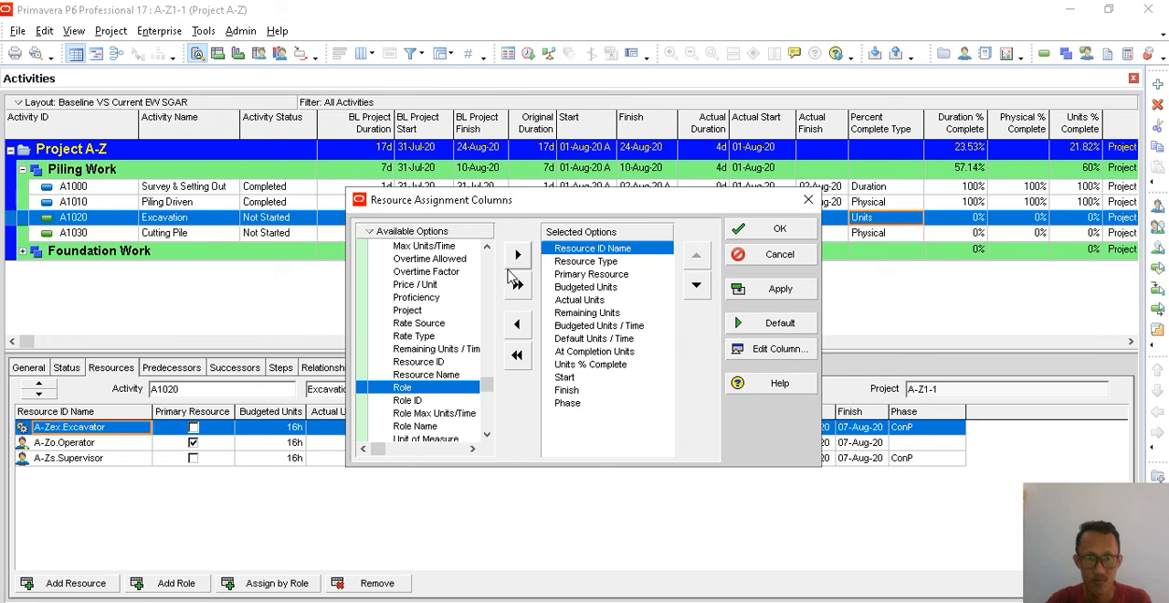
{"action": "left_click", "coordinate": [516, 326]}
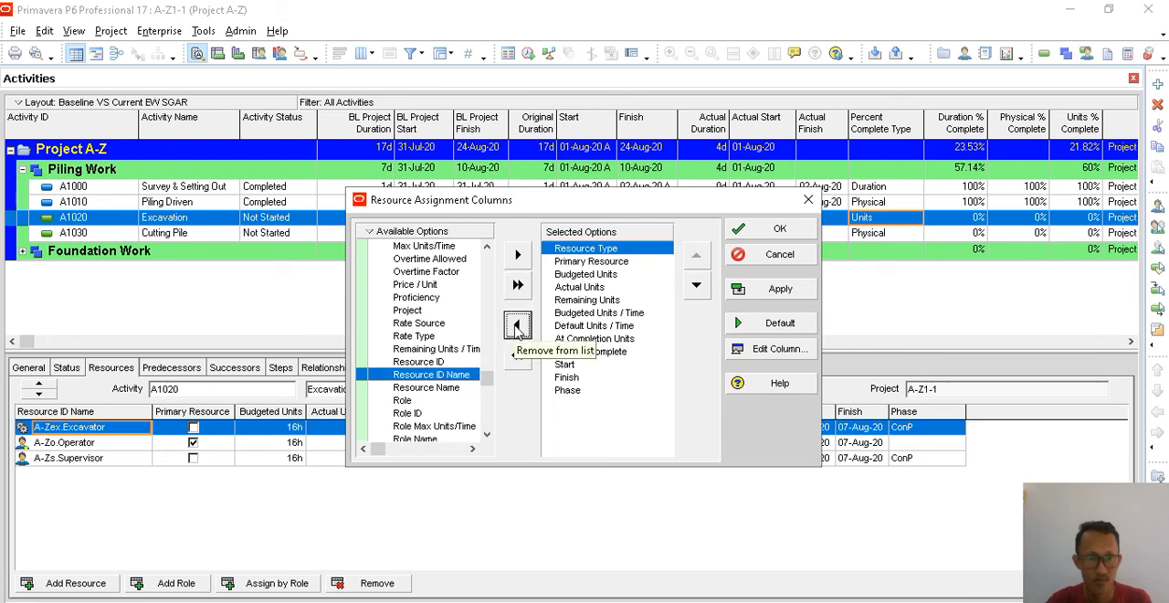
{"action": "left_click", "coordinate": [461, 387]}
{"action": "left_click", "coordinate": [517, 257]}
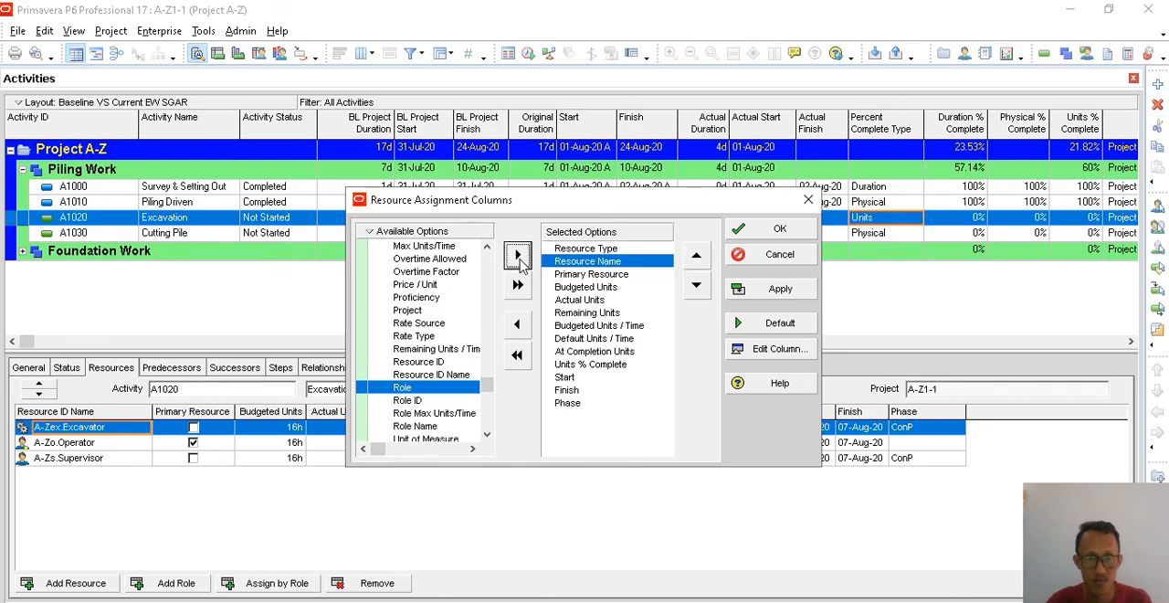
{"action": "left_click", "coordinate": [695, 258]}
{"action": "left_click", "coordinate": [767, 291]}
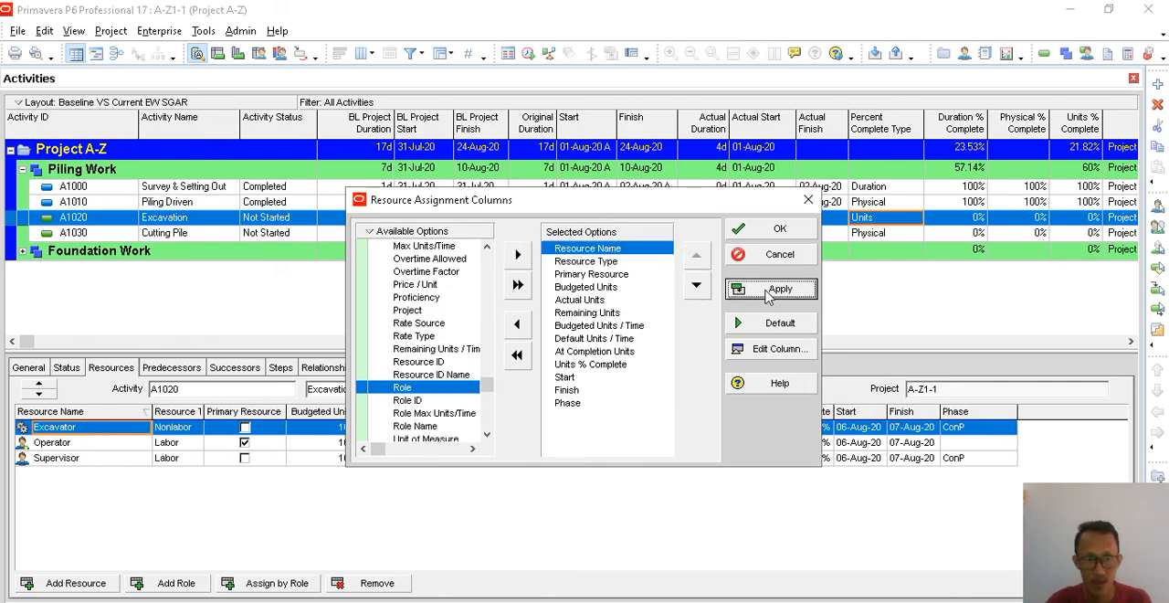
{"action": "left_click", "coordinate": [779, 231]}
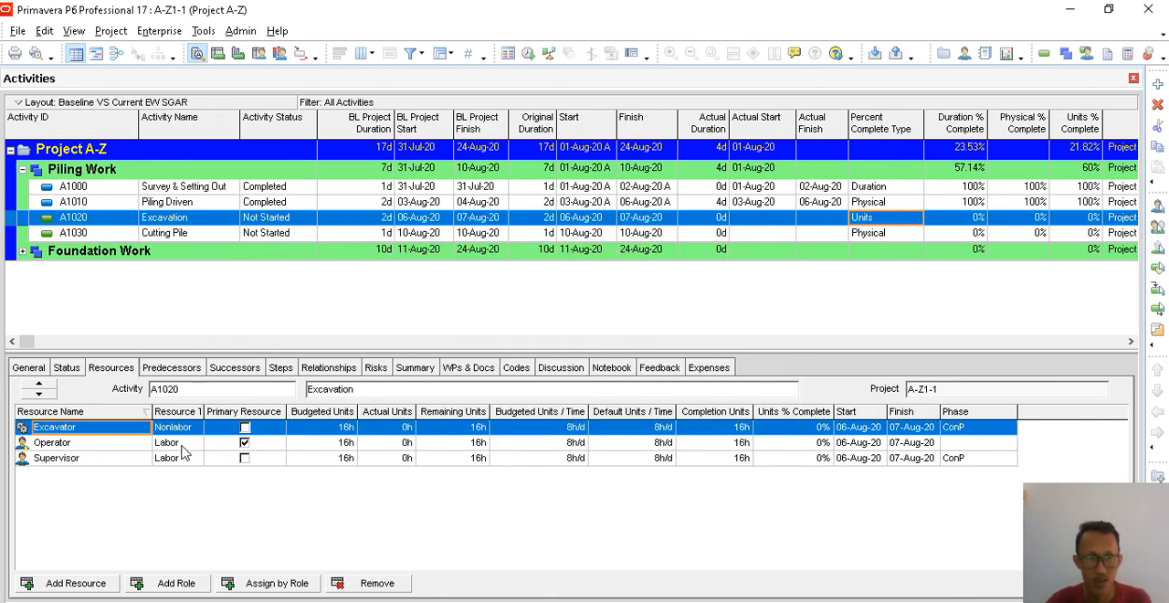
{"action": "left_click_drag", "start_coordinate": [204, 413], "coordinate": [234, 413]}
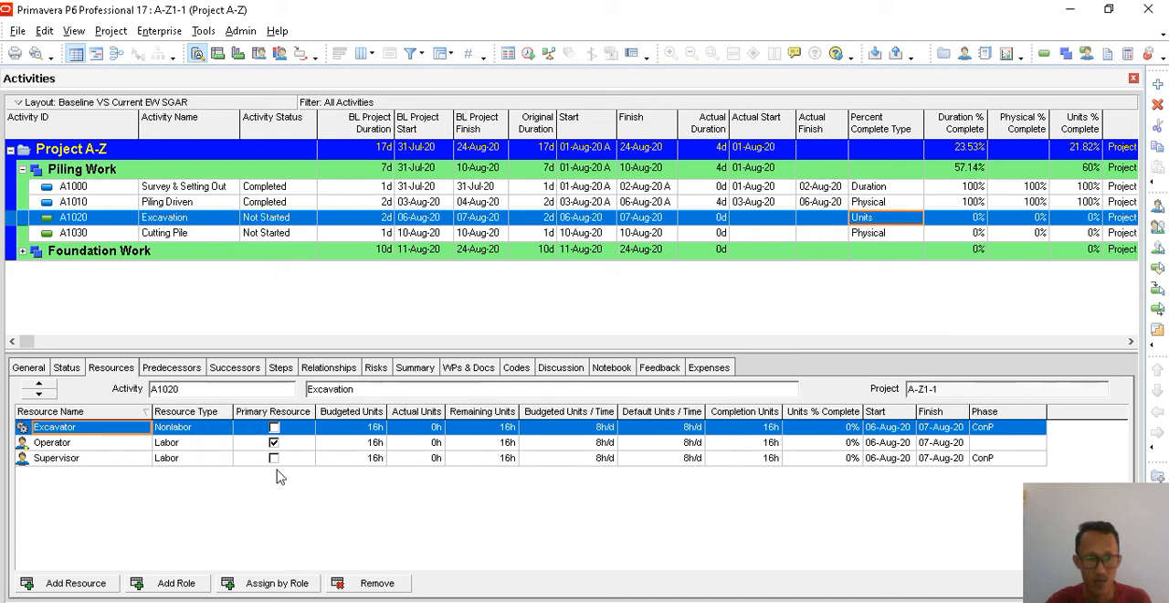